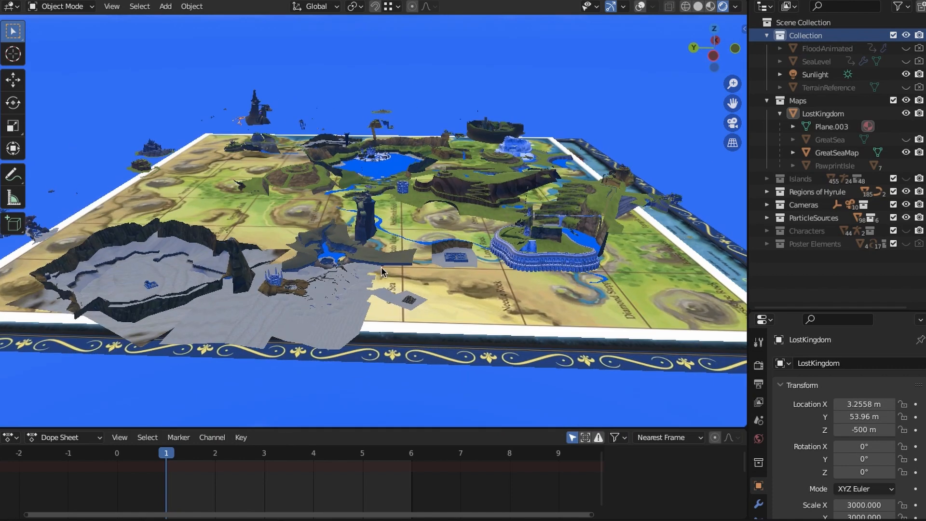
Step: Examine the Hyrule terrain regions placed over the Lost Kingdom map from several angles and distances
middle_drag(381, 267, 433, 313)
shift+middle_drag(441, 256, 515, 408)
ctrl+middle_drag(515, 408, 504, 270)
shift+middle_drag(503, 270, 502, 304)
shift+middle_drag(470, 270, 509, 293)
middle_drag(362, 212, 367, 330)
shift+middle_drag(261, 328, 383, 265)
shift+middle_drag(173, 258, 402, 243)
scroll(400, 239, up, 4)
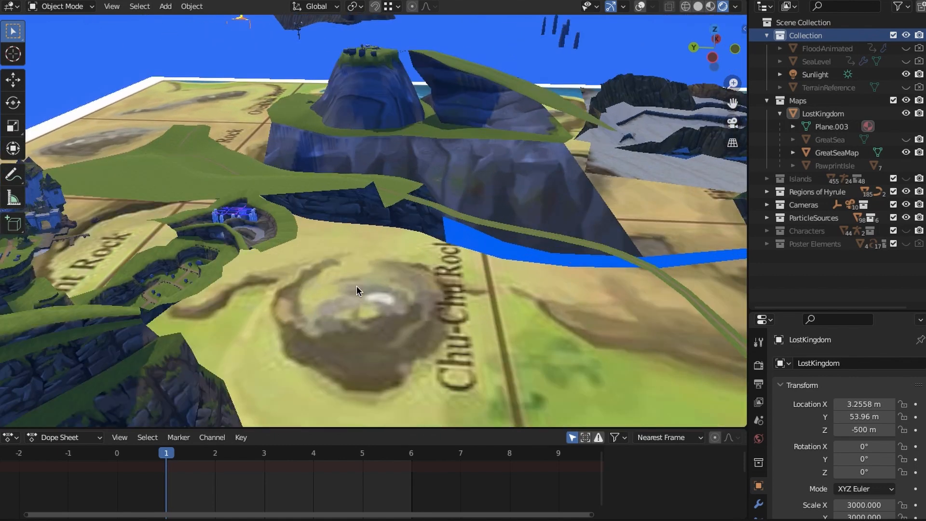
middle_drag(357, 286, 364, 318)
scroll(380, 276, up, 4)
scroll(377, 279, down, 3)
scroll(366, 234, down, 3)
middle_drag(367, 234, 332, 288)
scroll(337, 325, down, 3)
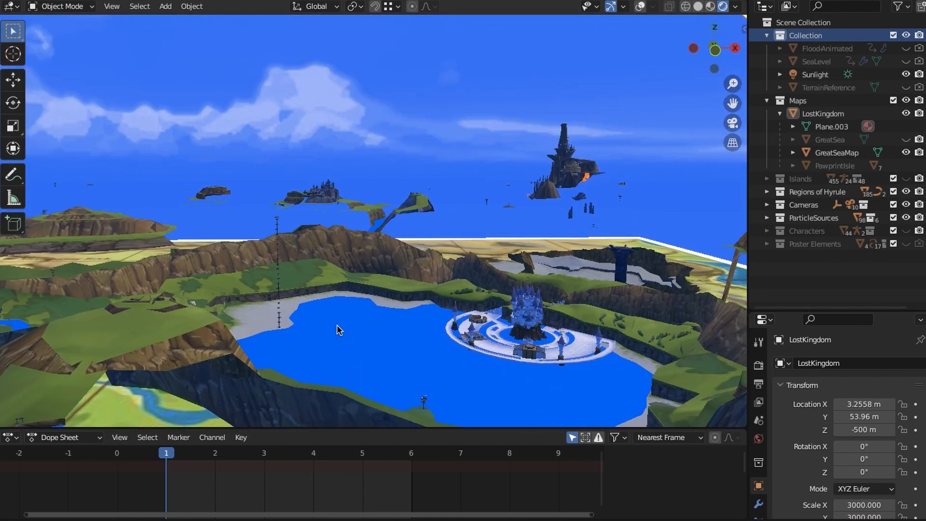
Step: Examine the castle and its ring of towers in the central lake, close up and within the surrounding map
shift+middle_drag(337, 325, 371, 330)
scroll(371, 329, up, 4)
shift+middle_drag(578, 323, 369, 299)
scroll(371, 303, up, 5)
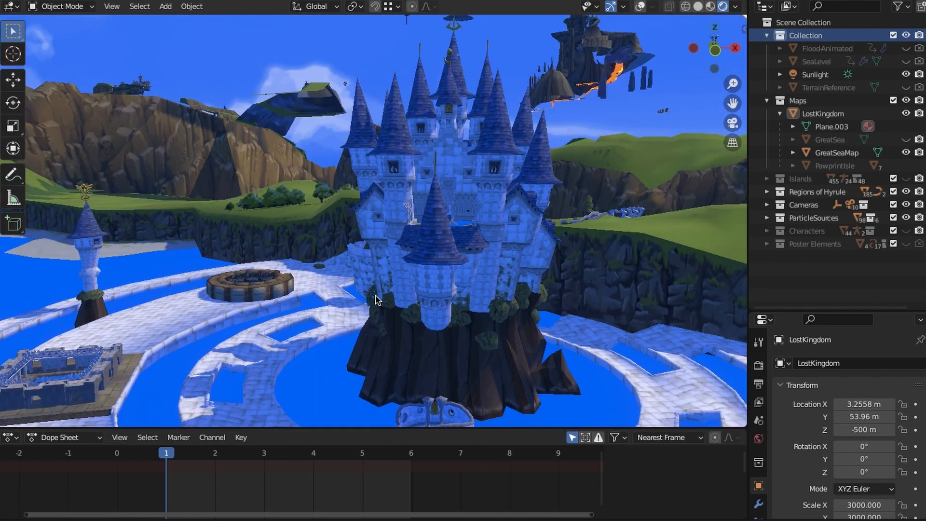
scroll(372, 315, down, 4)
scroll(379, 293, up, 2)
scroll(379, 293, down, 4)
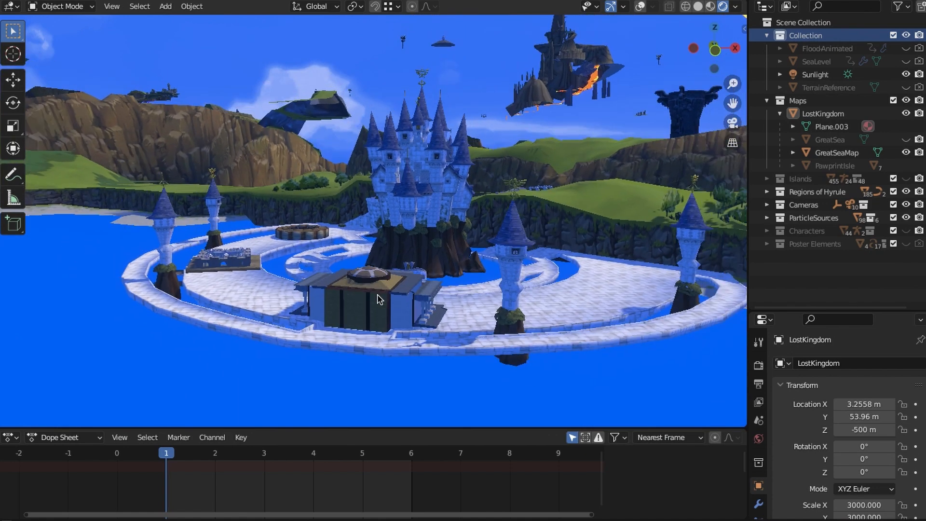
scroll(375, 309, down, 3)
scroll(373, 318, down, 6)
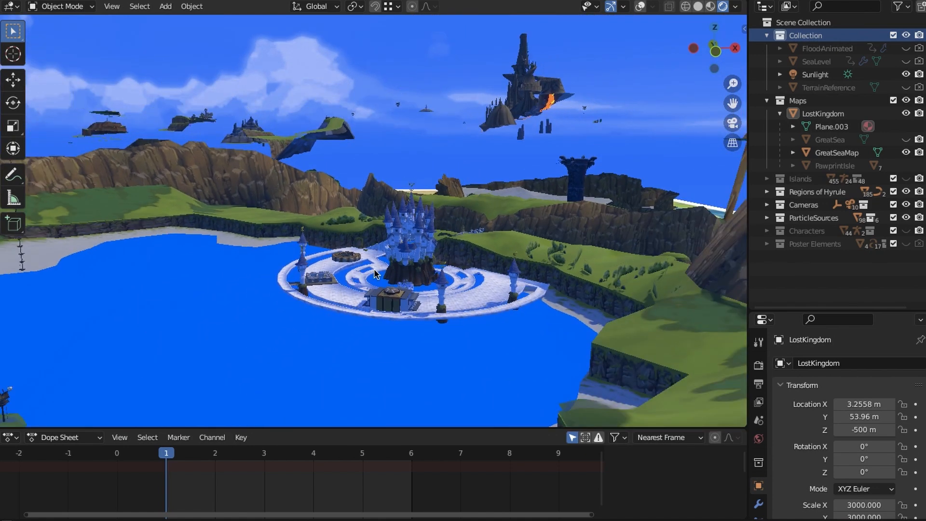
scroll(366, 270, down, 7)
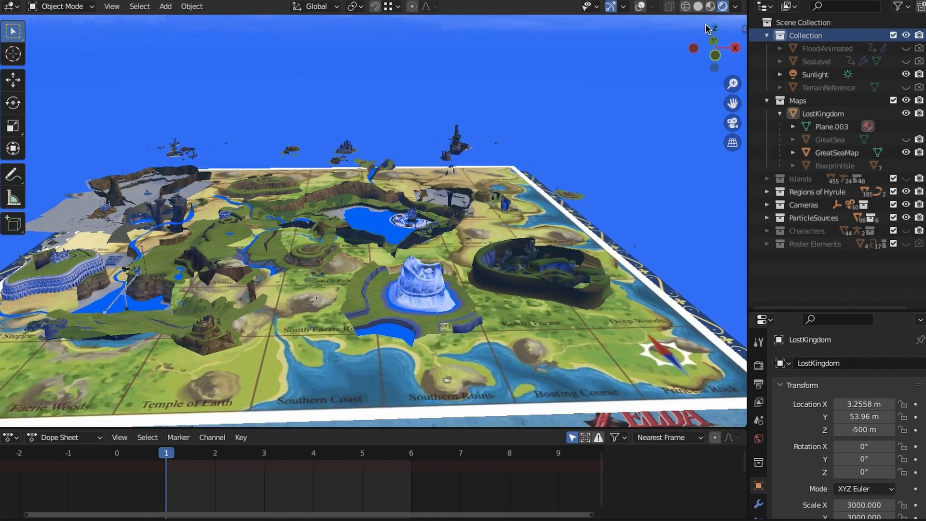
Step: View the map straight from above and set the viewport shading to Material Preview
click(714, 29)
scroll(482, 141, up, 2)
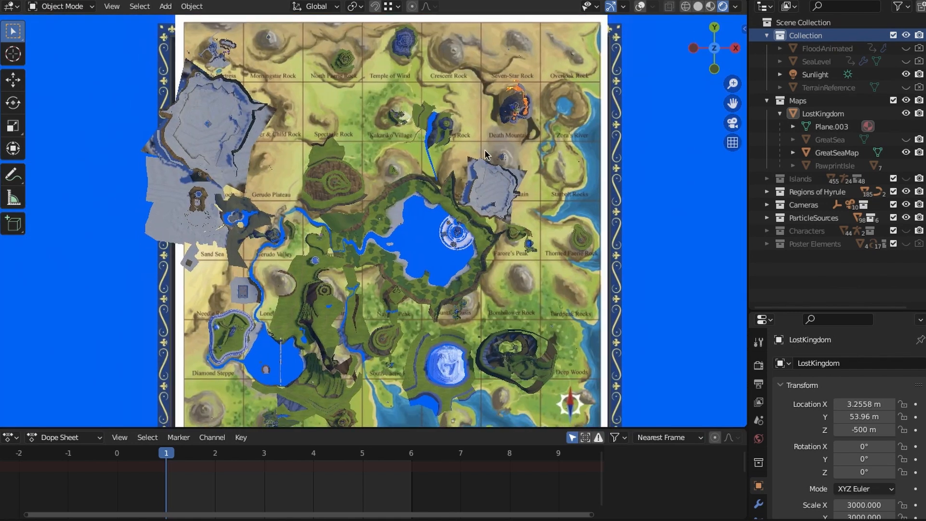
scroll(485, 182, down, 1)
scroll(482, 182, down, 1)
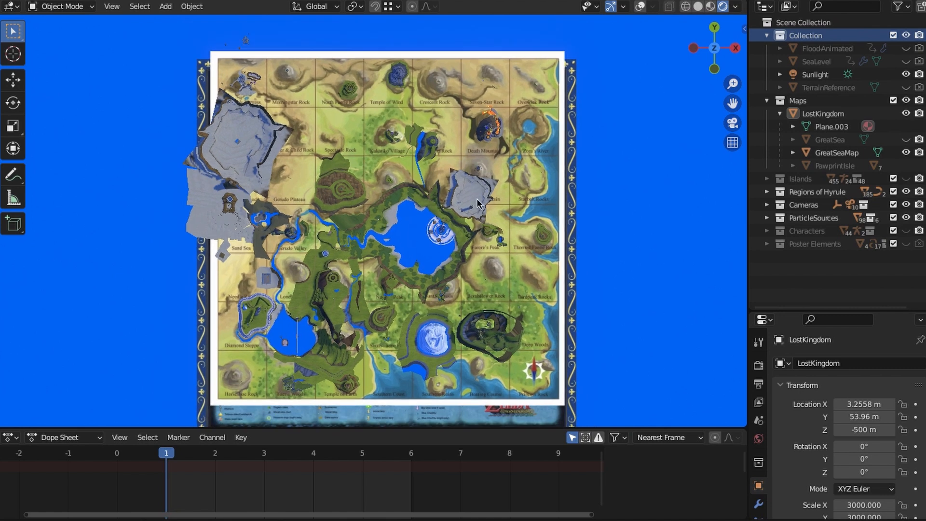
scroll(474, 199, up, 1)
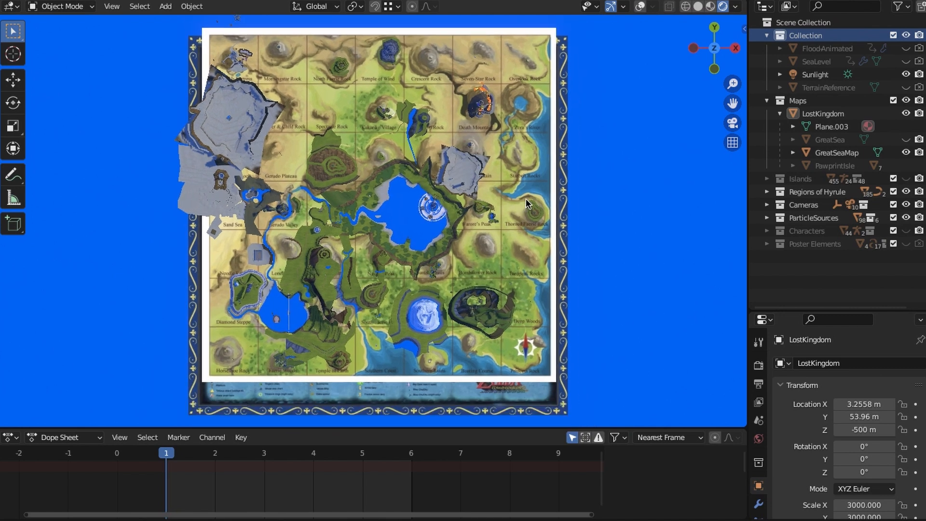
key(z)
click(525, 253)
scroll(525, 253, up, 1)
scroll(526, 251, up, 1)
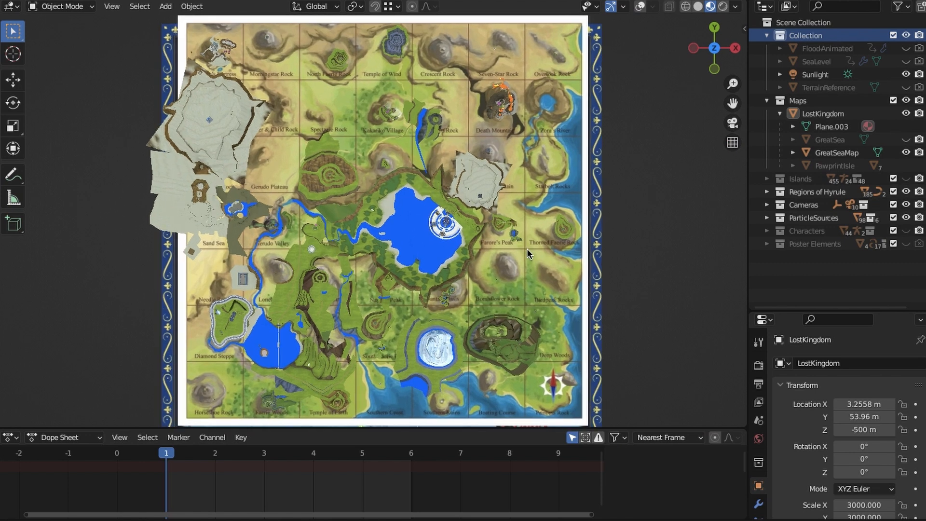
Step: Hide the LostKingdom map and the Regions of Hyrule collection, and reveal and expand the Islands collection
click(907, 114)
click(906, 191)
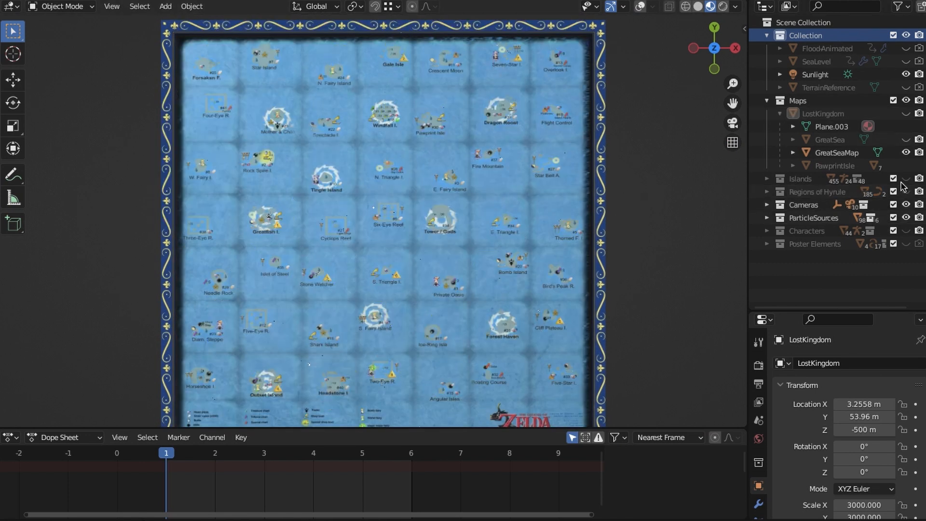
click(767, 179)
click(779, 192)
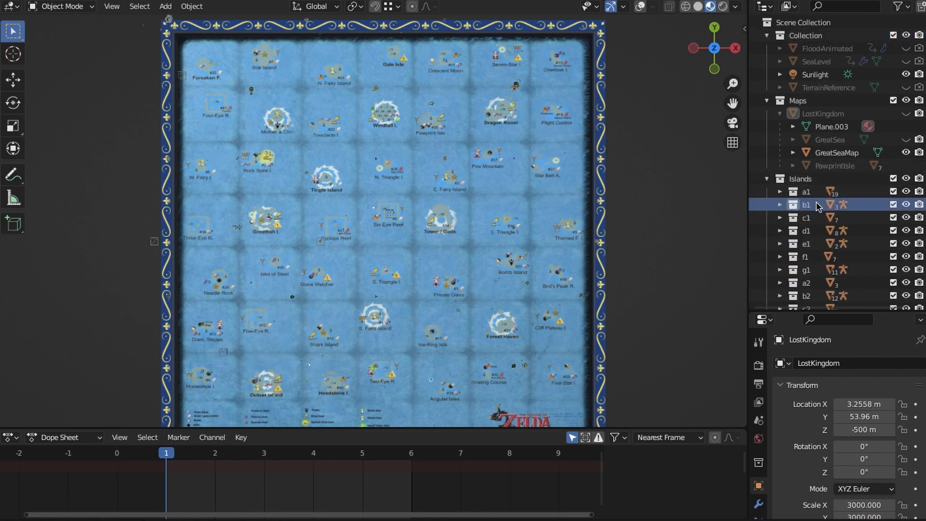
Step: Select all objects in the b1 island collection and activate the Move tool near the sea map's Star Island square
right_click(817, 203)
click(816, 205)
shift+middle_drag(414, 70, 532, 227)
scroll(532, 228, up, 7)
click(19, 82)
scroll(462, 238, down, 1)
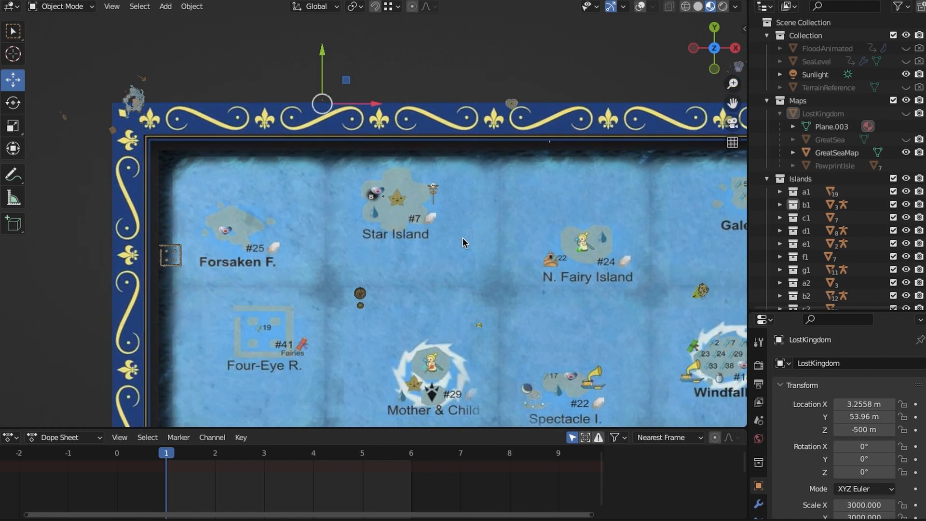
scroll(462, 237, up, 2)
shift+middle_drag(462, 141, 473, 261)
scroll(474, 261, up, 6)
shift+middle_drag(380, 110, 412, 98)
scroll(447, 224, down, 6)
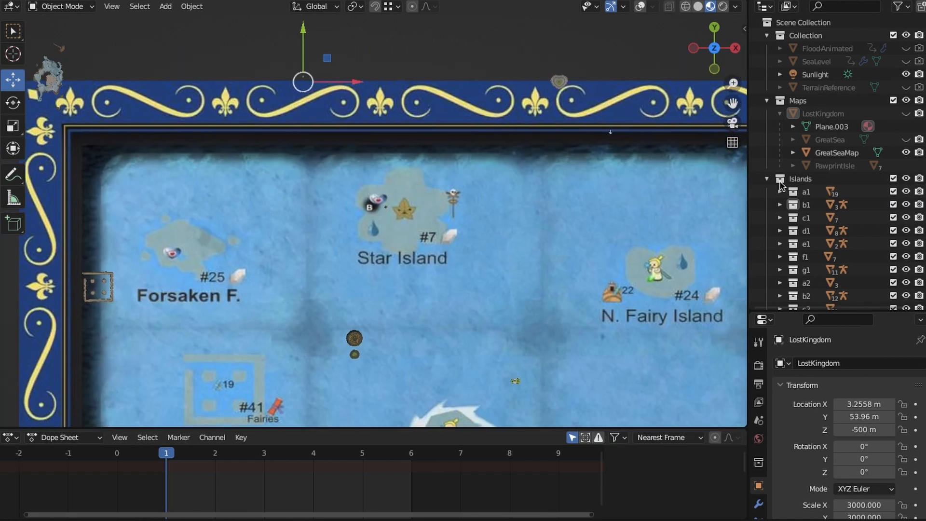
Step: Select all objects in the a1 island collection and delete them together with the collection
right_click(807, 193)
click(807, 191)
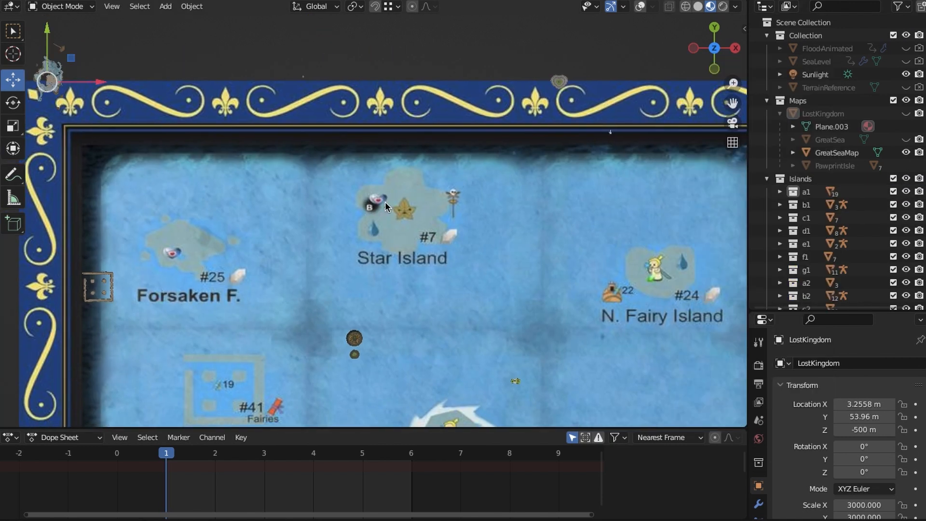
shift+middle_drag(388, 206, 480, 221)
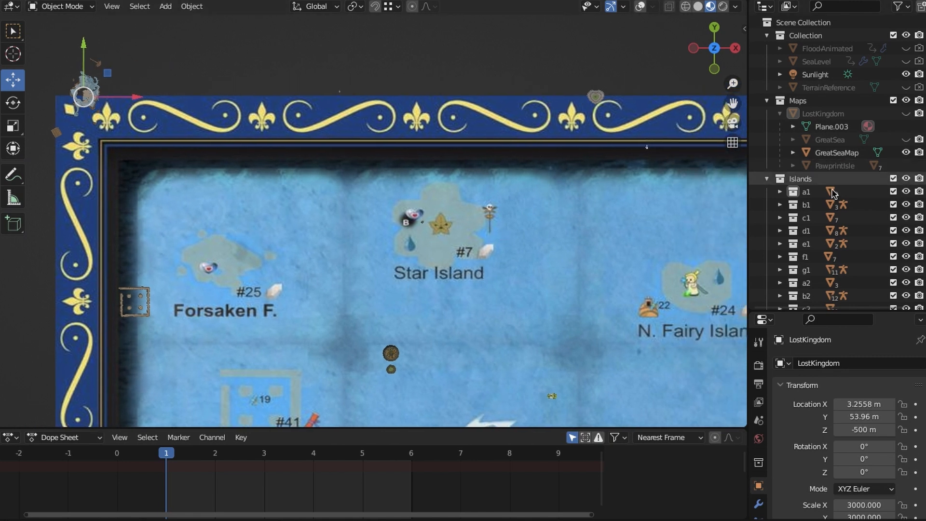
click(501, 180)
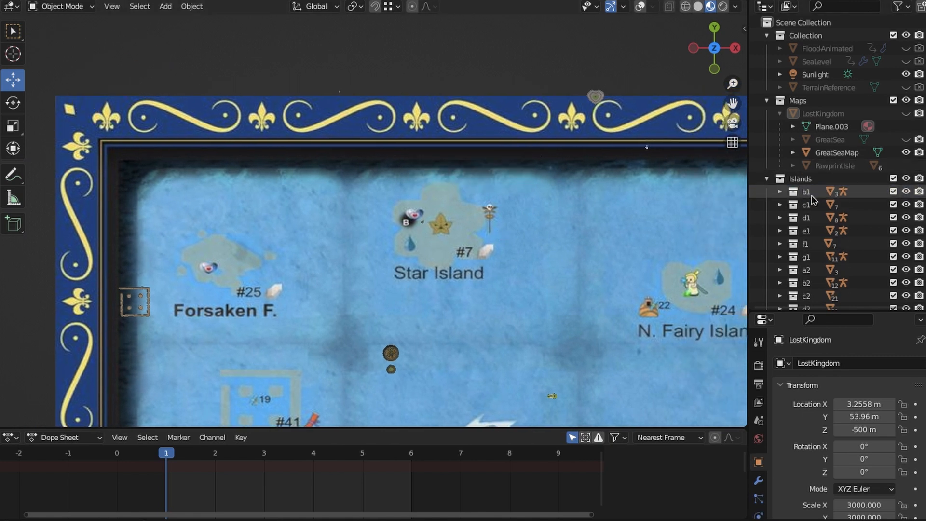
Step: Select all objects in the b1 island collection and delete them together with the collection
right_click(809, 193)
click(806, 193)
key(x)
click(500, 136)
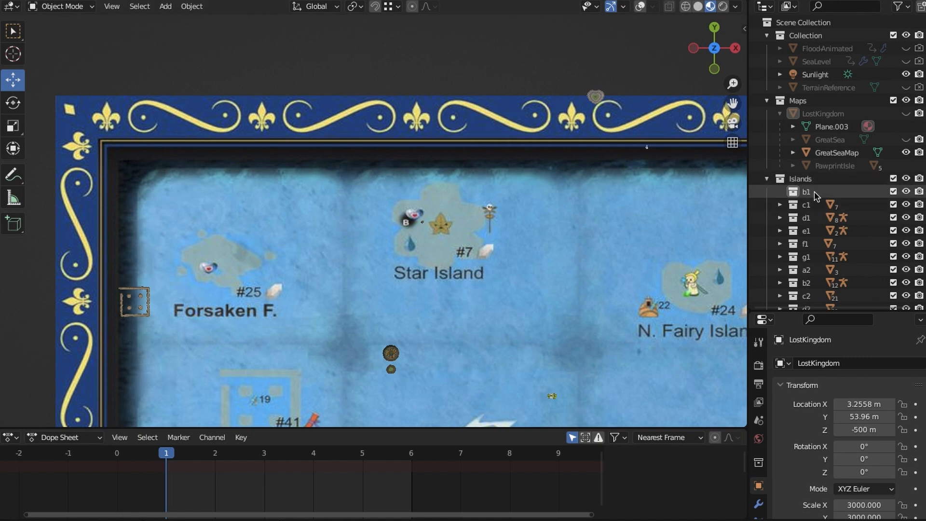
Step: Select all objects in the c1 island collection and make the Regions of Hyrule collection visible again
right_click(809, 197)
click(812, 192)
shift+middle_drag(525, 199, 313, 222)
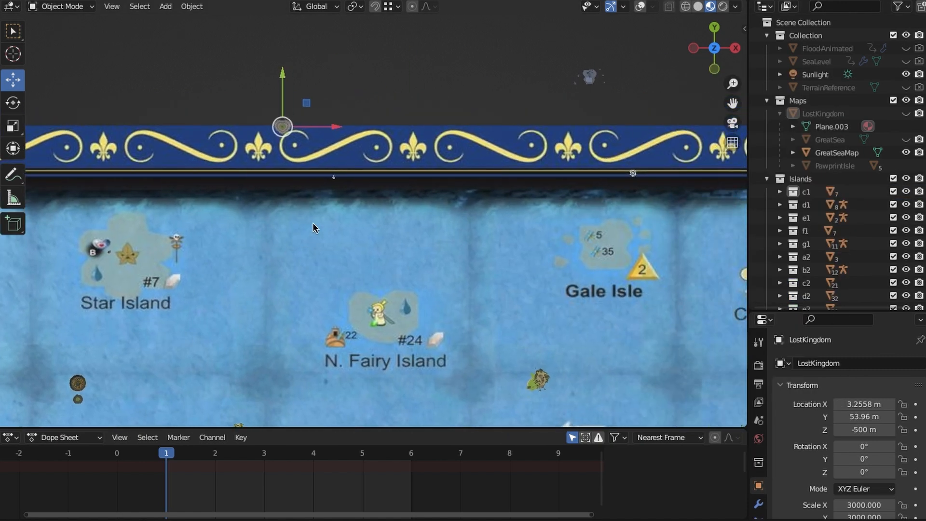
scroll(313, 222, up, 3)
scroll(845, 236, down, 20)
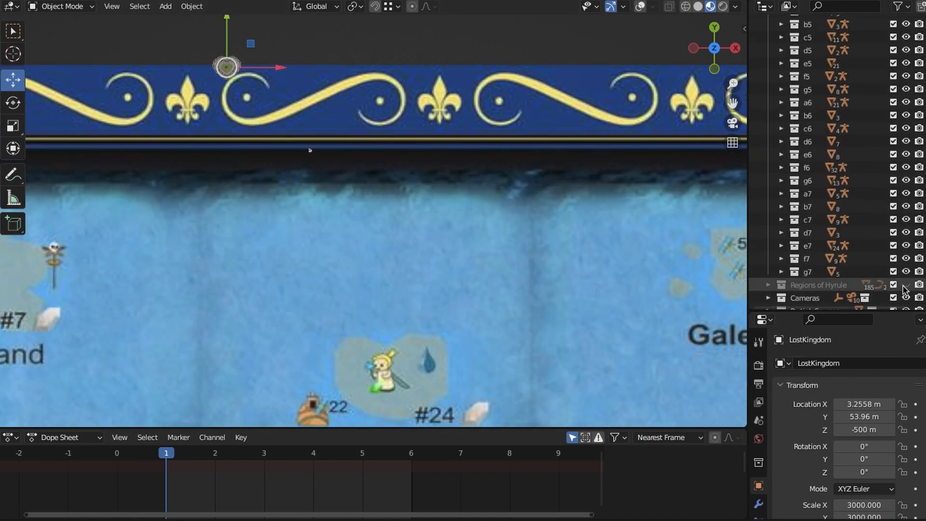
click(906, 285)
scroll(809, 144, up, 15)
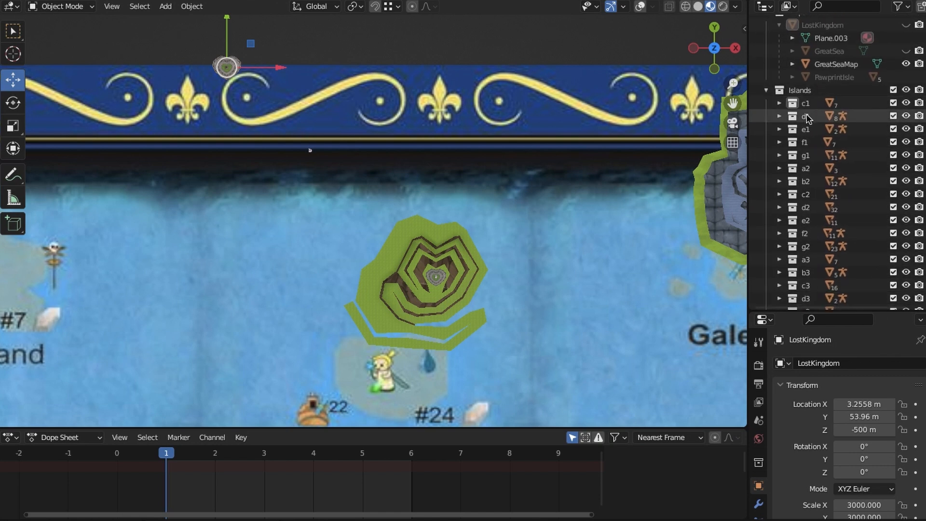
Step: Compare the heart-shaped c1 island with the region beside it, and delete its objects and the c1 collection
click(806, 104)
shift+middle_drag(459, 150, 490, 236)
scroll(487, 183, up, 6)
shift+middle_drag(323, 141, 522, 291)
scroll(554, 291, down, 3)
shift+middle_drag(527, 233, 470, 123)
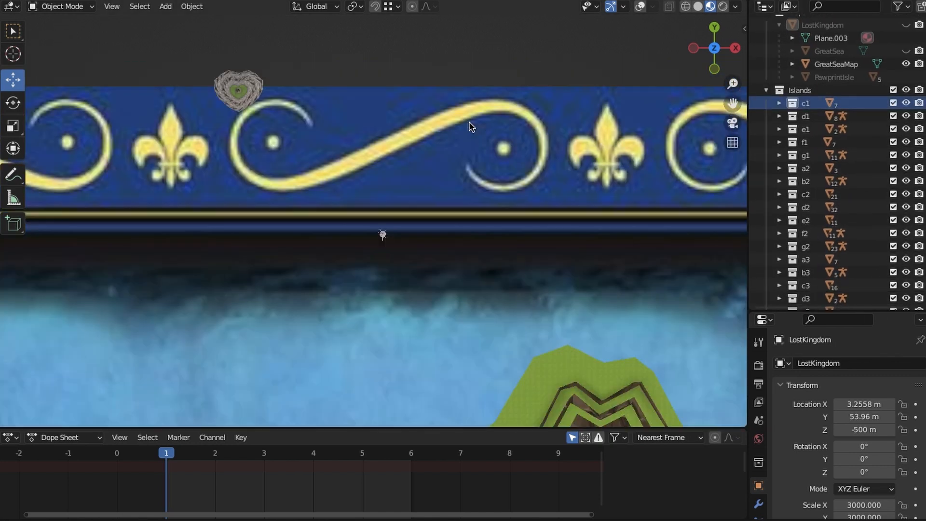
shift+middle_drag(603, 386, 476, 135)
scroll(517, 211, down, 4)
shift+middle_drag(678, 114, 692, 187)
right_click(813, 110)
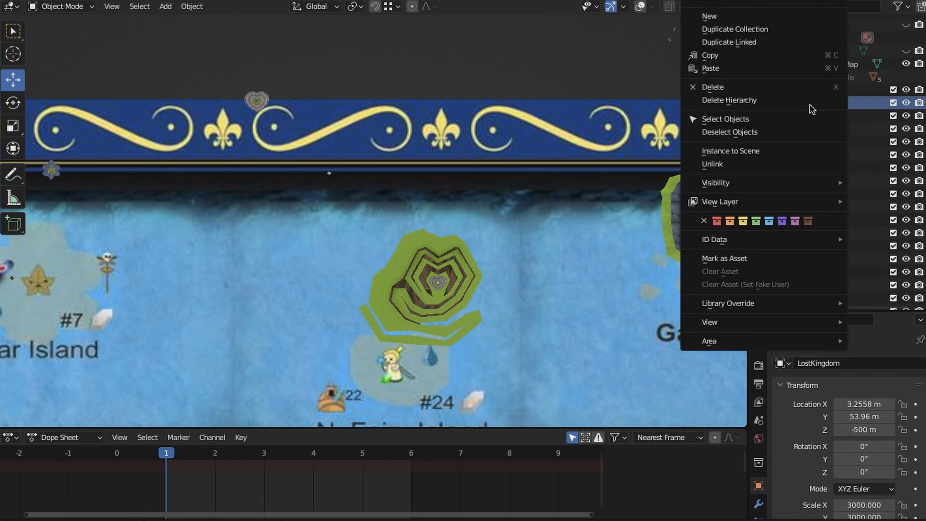
click(801, 118)
click(817, 107)
key(x)
Step: Select all objects in the d1 island collection near Gale Isle and delete them together with the collection
shift+middle_drag(471, 172, 165, 179)
right_click(814, 106)
click(793, 121)
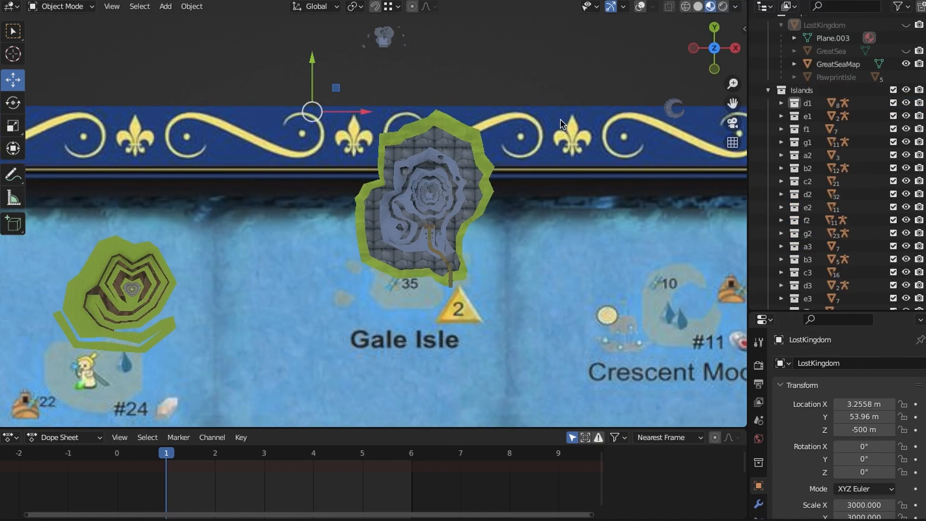
shift+middle_drag(528, 106, 532, 123)
drag(309, 105, 307, 107)
key(x)
click(307, 120)
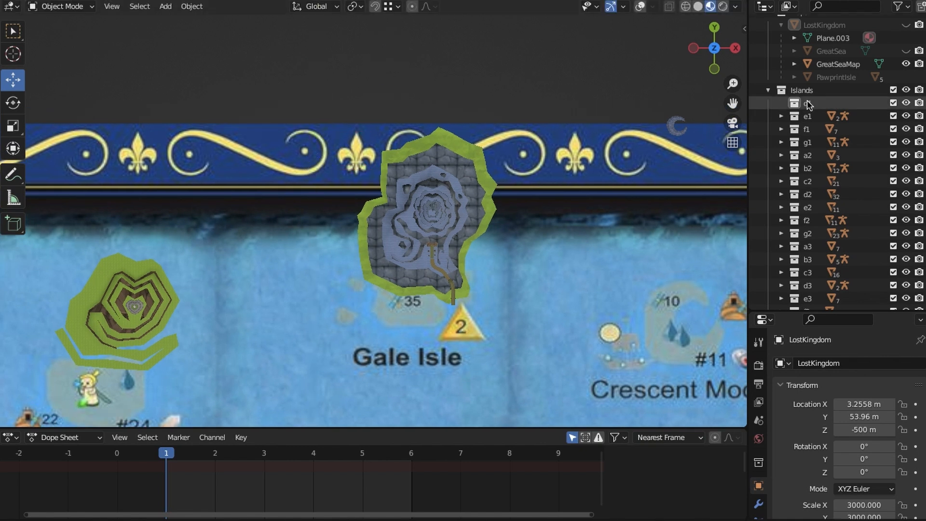
shift+middle_drag(636, 157, 305, 153)
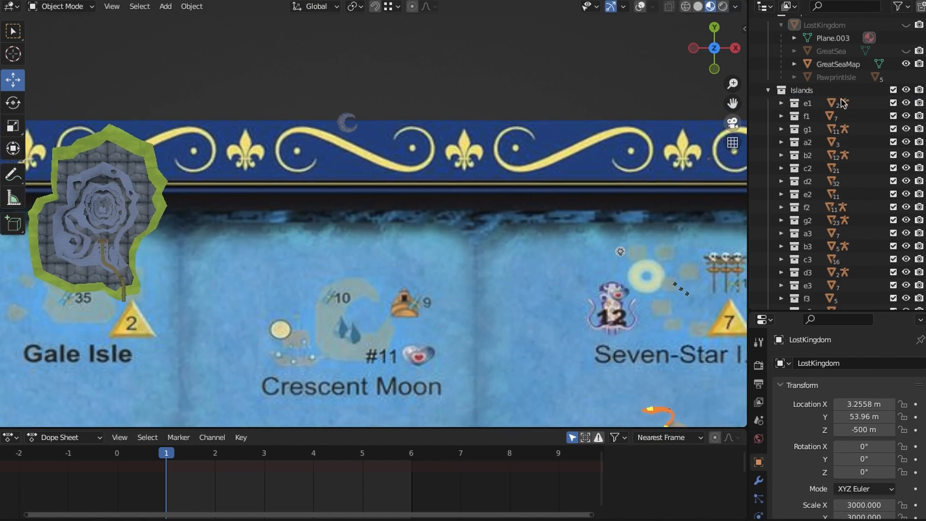
Step: Select all objects in the e1 collection and move them along the Y axis onto the map's Crescent Moon drawing
right_click(811, 106)
click(786, 121)
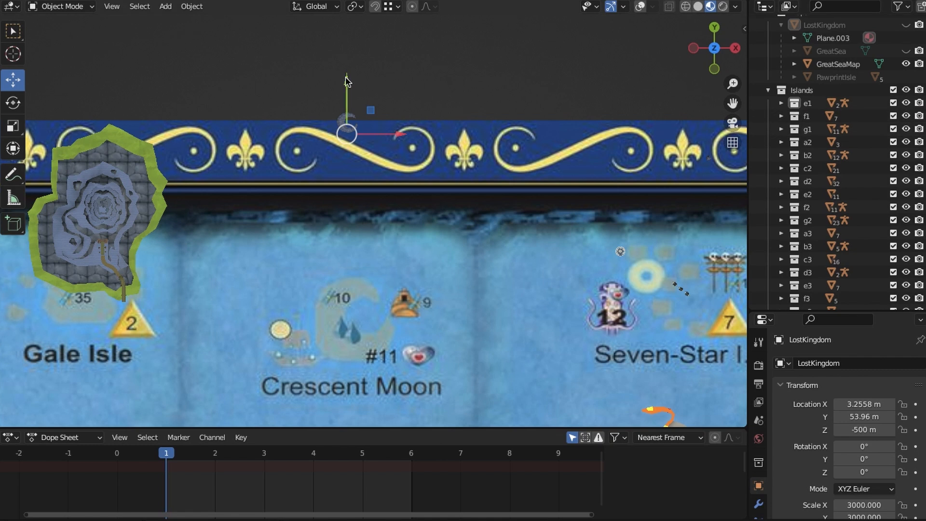
shift+middle_drag(426, 244, 487, 73)
shift+middle_drag(487, 72, 434, 208)
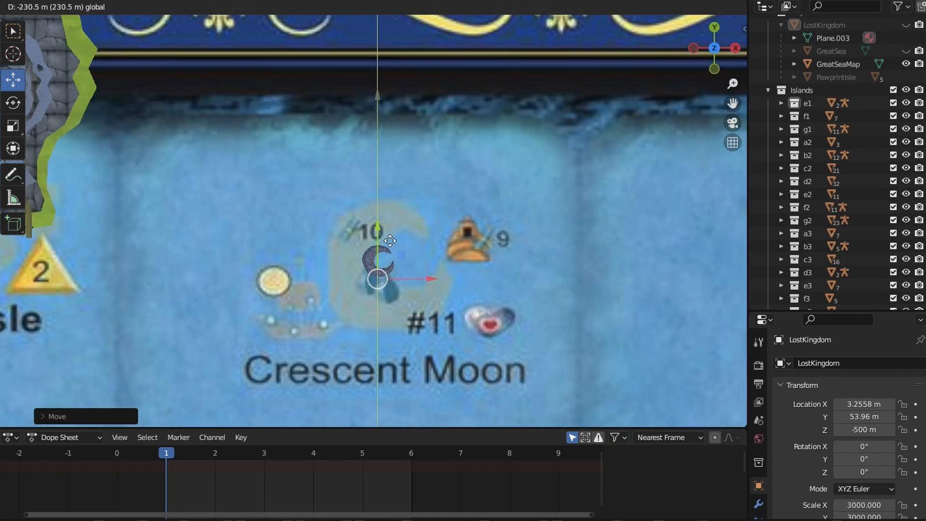
drag(390, 240, 390, 253)
scroll(453, 309, down, 3)
shift+middle_drag(453, 309, 472, 247)
scroll(410, 149, up, 2)
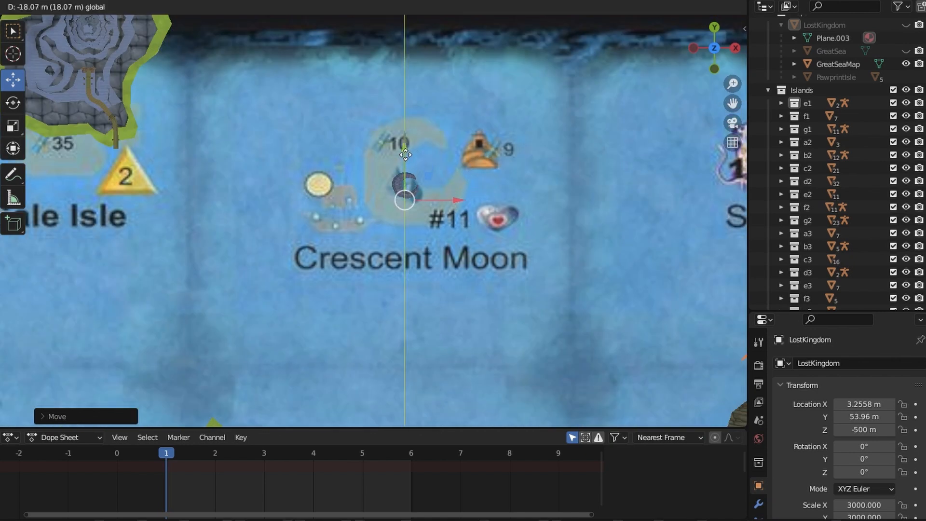
drag(405, 154, 406, 153)
Step: Select all objects in the f1 island collection near Seven-Star Isle and frame them in the view
shift+middle_drag(643, 122, 520, 168)
click(814, 119)
scroll(555, 198, down, 3)
shift+middle_drag(555, 198, 439, 245)
scroll(439, 244, up, 2)
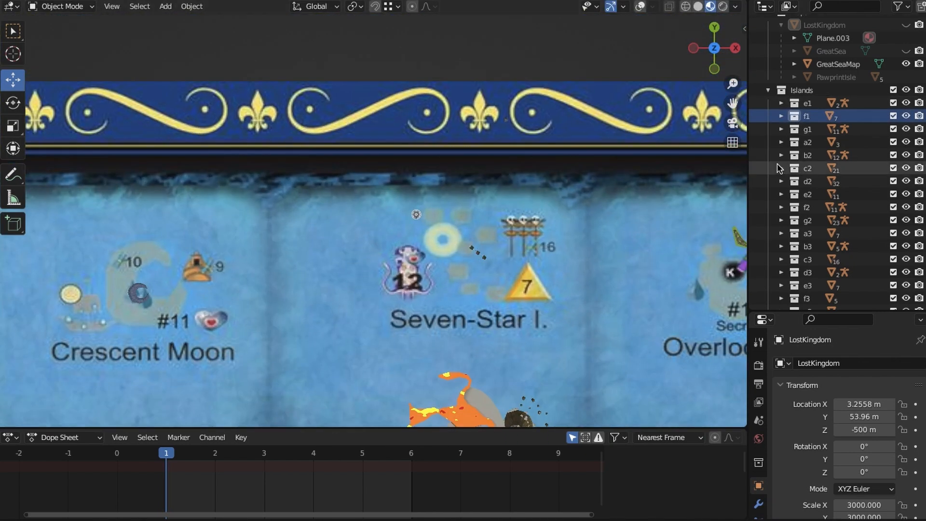
right_click(810, 121)
click(785, 121)
shift+middle_drag(589, 93, 519, 242)
scroll(475, 188, up, 16)
scroll(473, 182, down, 3)
scroll(519, 166, down, 6)
scroll(447, 251, down, 5)
scroll(484, 273, up, 2)
key(KP_Decimal)
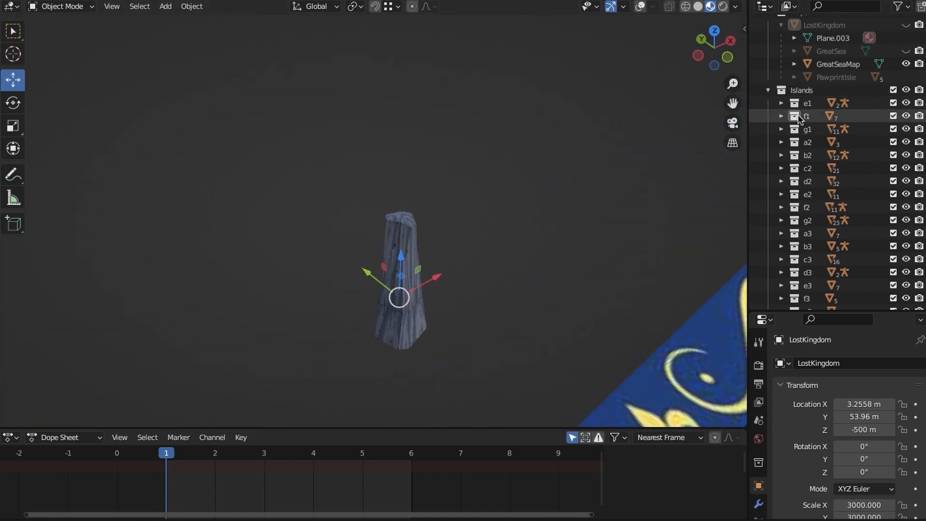
Step: Try to move mesh-2.004 from the f1 collection along the Y axis and undo the move
click(779, 129)
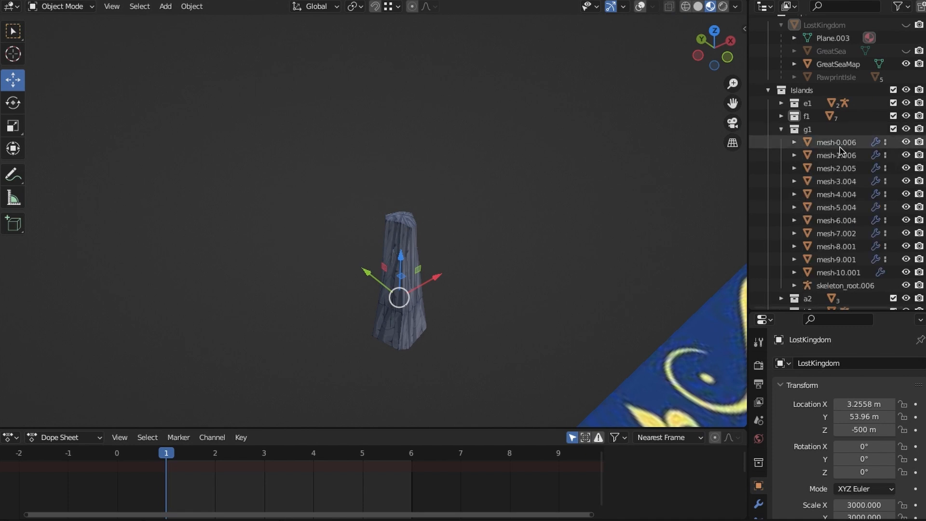
click(781, 130)
click(781, 117)
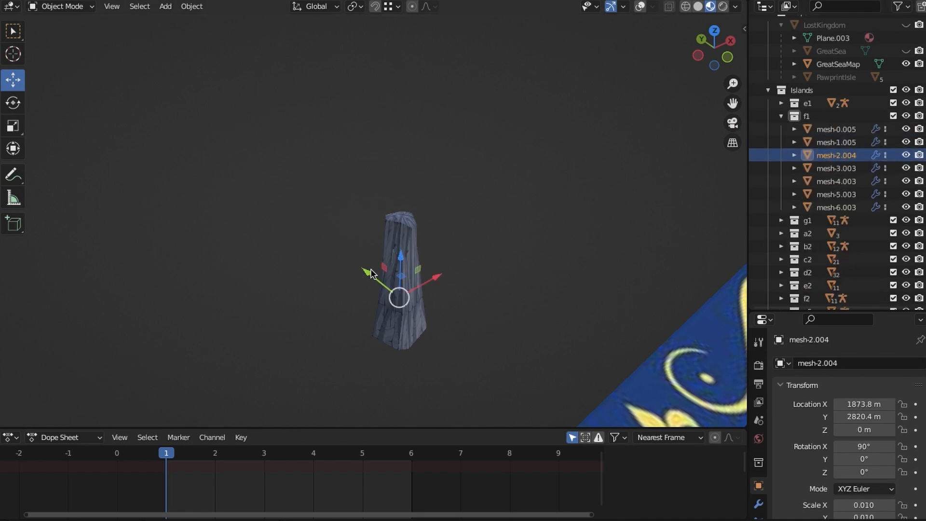
drag(371, 270, 319, 229)
key(ctrl+z)
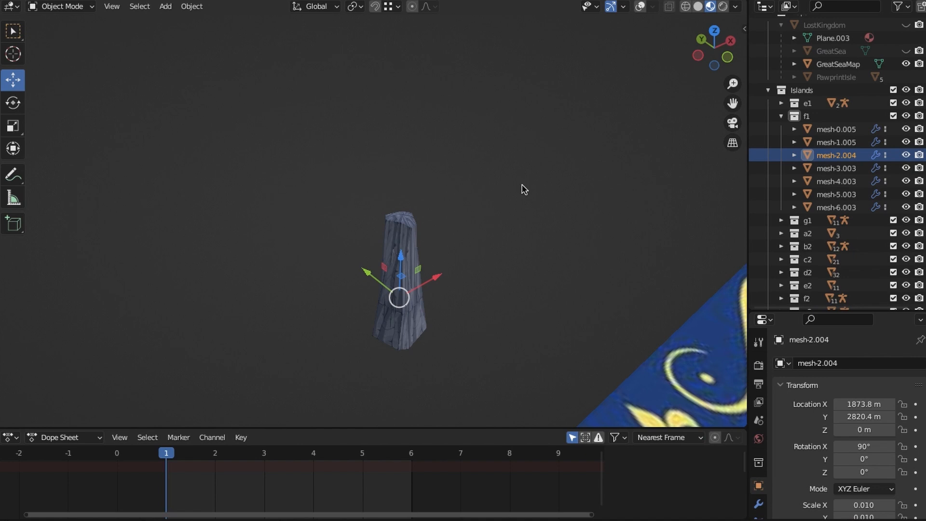
Step: Select all objects in the f1 collection and move them onto the Seven-Star drawing, at about X 1760 m, Y 2490 m
click(780, 117)
right_click(806, 117)
click(806, 118)
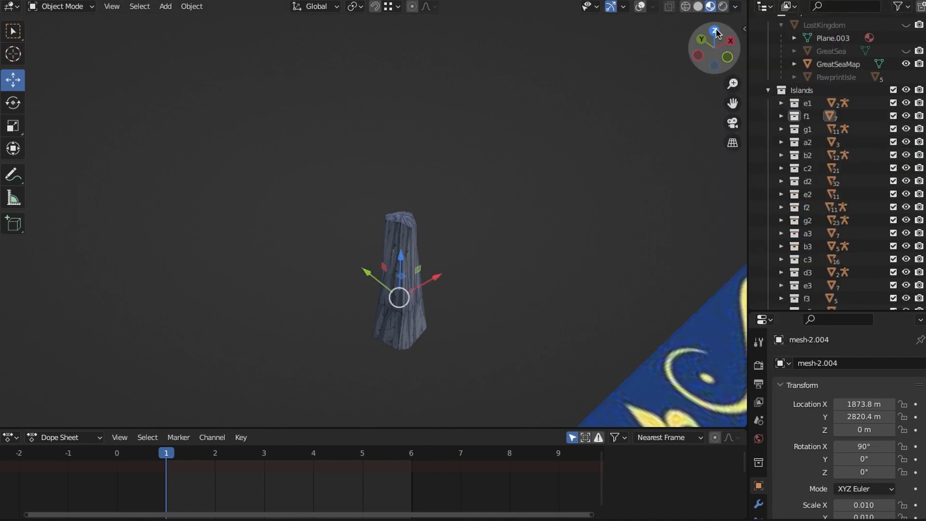
click(716, 32)
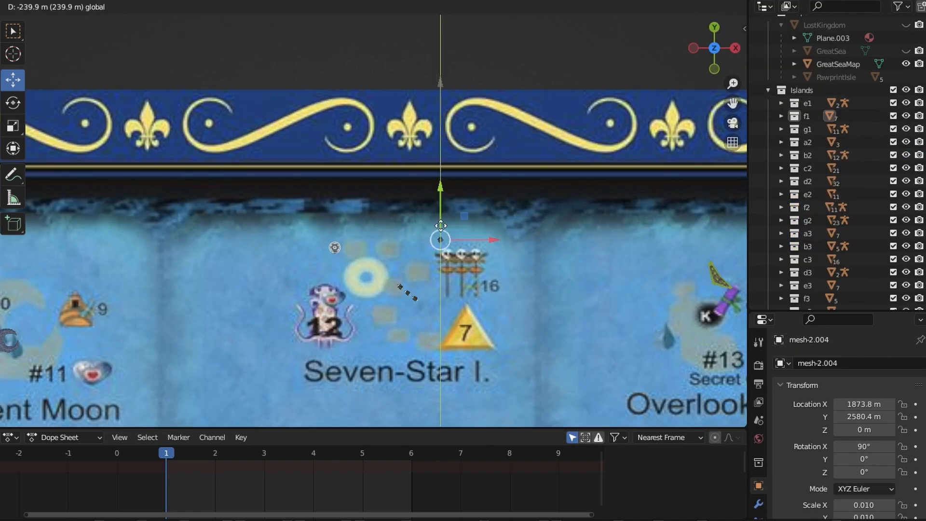
drag(441, 225, 441, 272)
scroll(580, 229, up, 4)
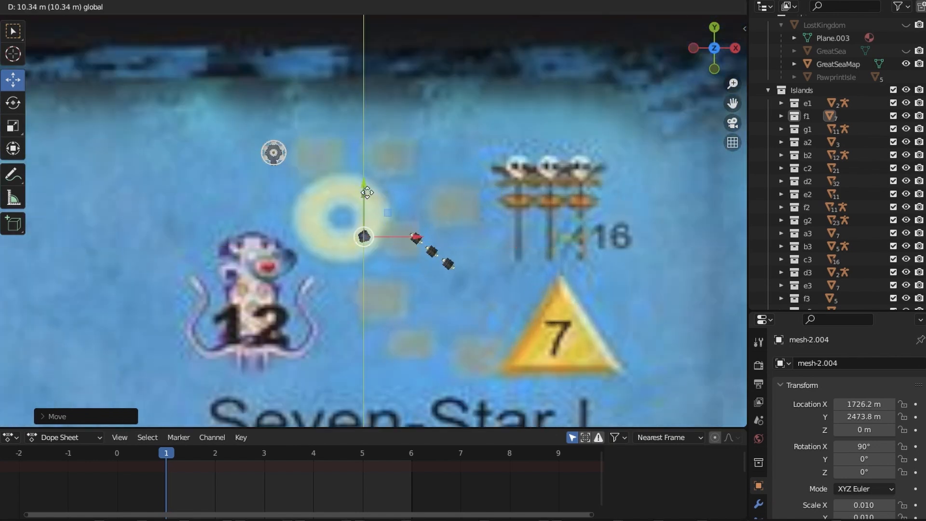
drag(367, 193, 366, 169)
drag(451, 225, 445, 225)
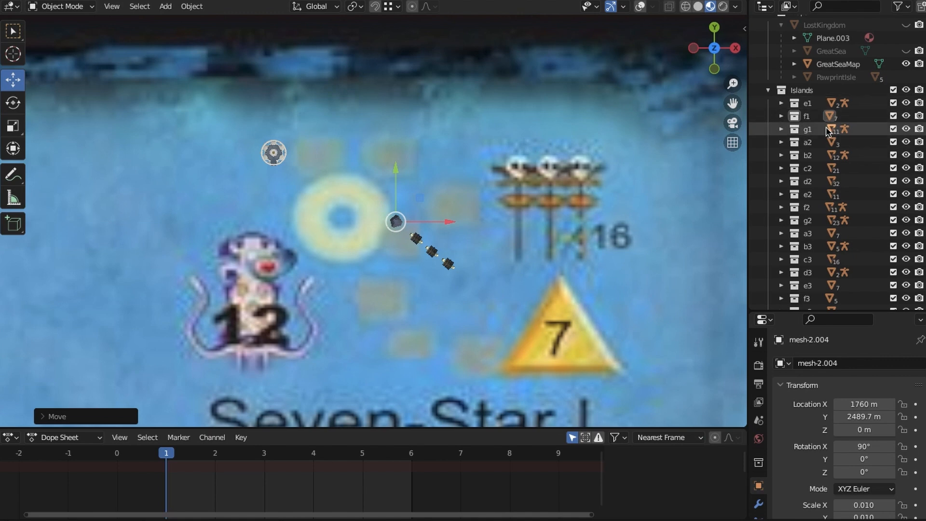
Step: Show the LostKingdom map and move the selected f1 objects along the Y axis onto the Seven-Star Rock mountain, at about Y 2702.5 m
click(907, 52)
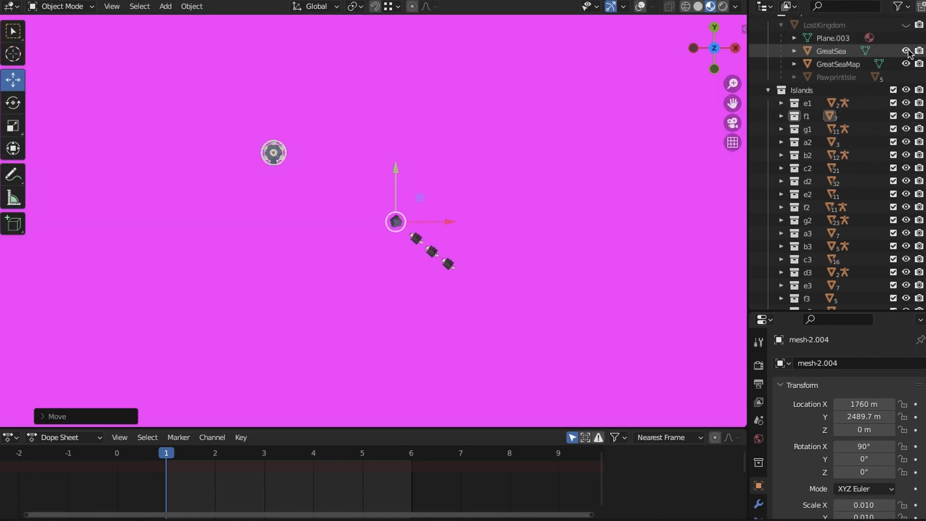
click(907, 51)
click(905, 25)
scroll(525, 178, down, 5)
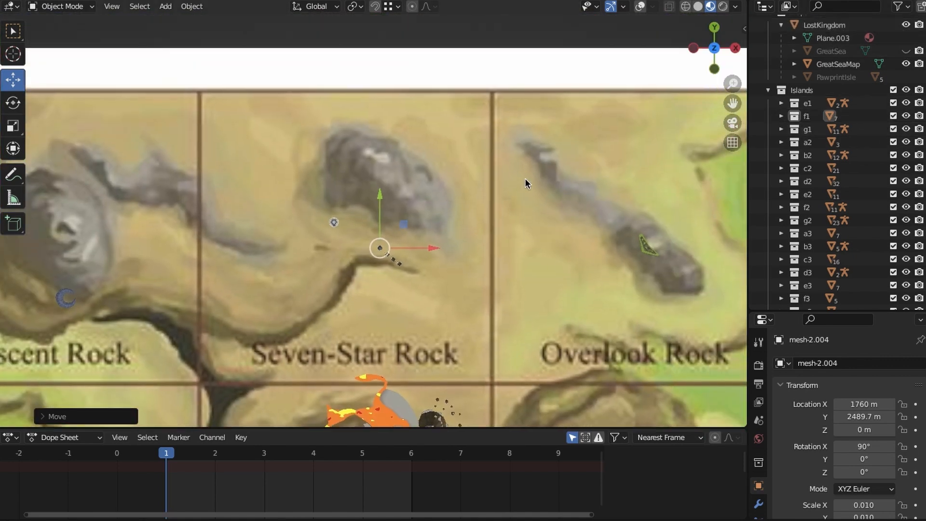
scroll(390, 215, up, 3)
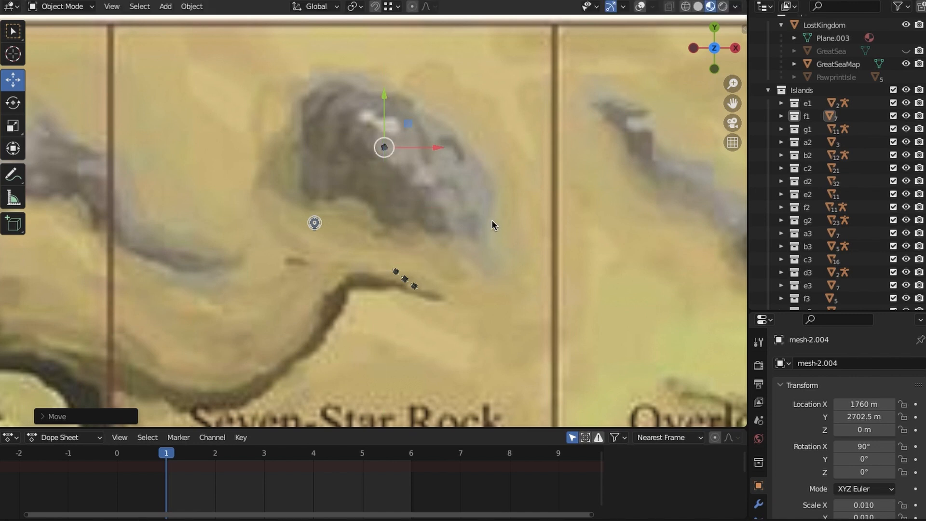
Step: Check the objects inside the g1 and f1 collections, selecting mesh-0.005 in f1
click(781, 129)
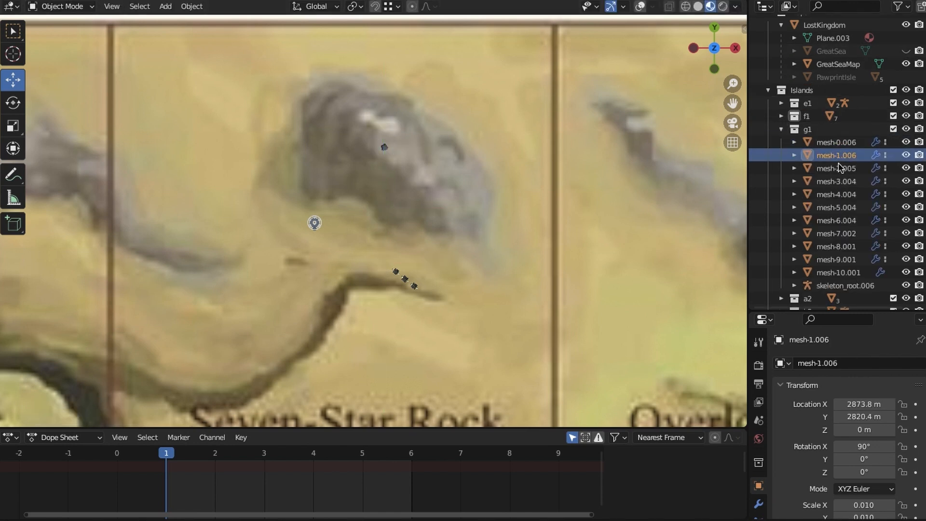
click(781, 129)
click(781, 116)
click(832, 133)
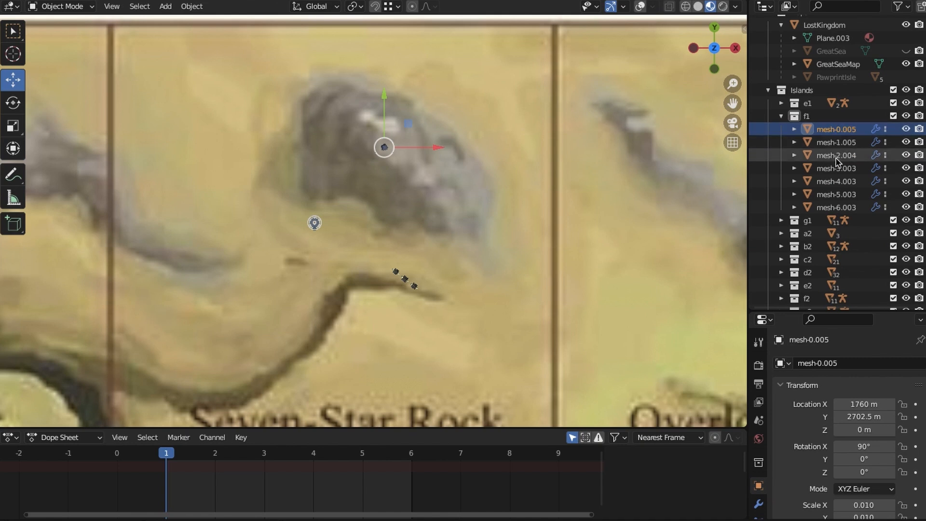
click(781, 116)
Step: Select all objects in the g1 collection and move them along the Y and X axes onto the angular green island at Overlook Rock
click(807, 130)
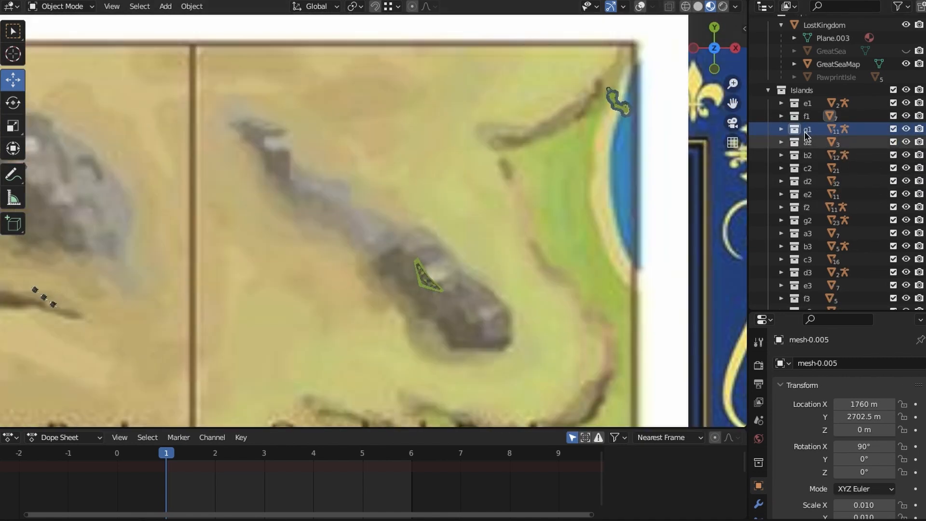
right_click(807, 134)
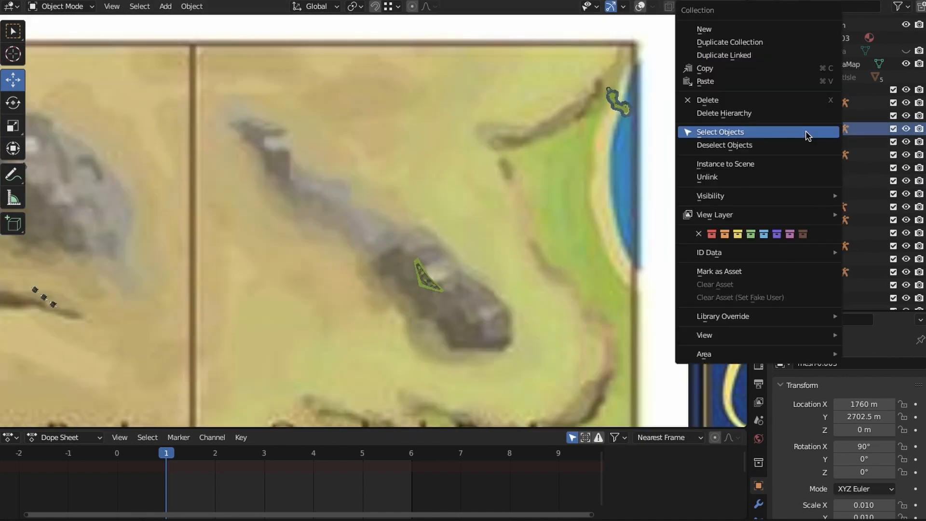
click(806, 132)
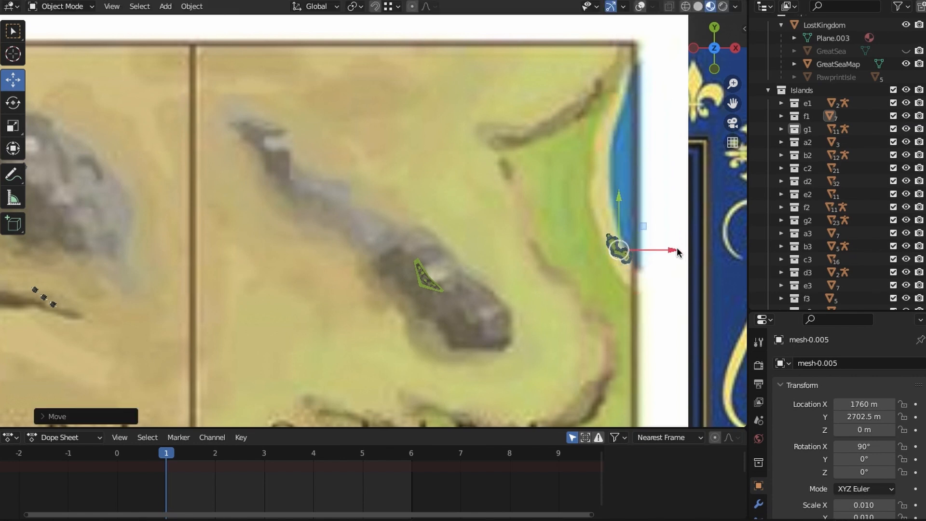
drag(492, 271, 492, 270)
shift+middle_drag(492, 270, 522, 202)
scroll(522, 201, up, 10)
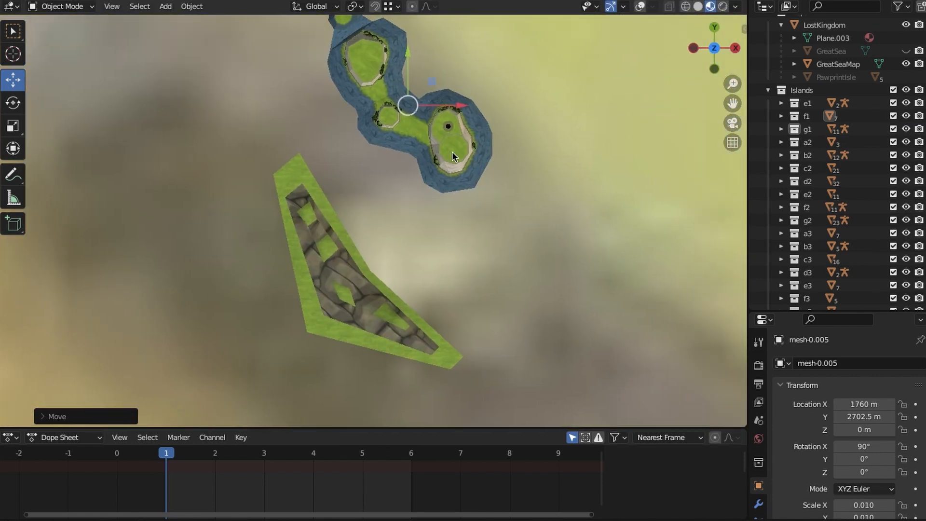
scroll(386, 203, down, 1)
drag(392, 83, 393, 220)
drag(446, 272, 411, 271)
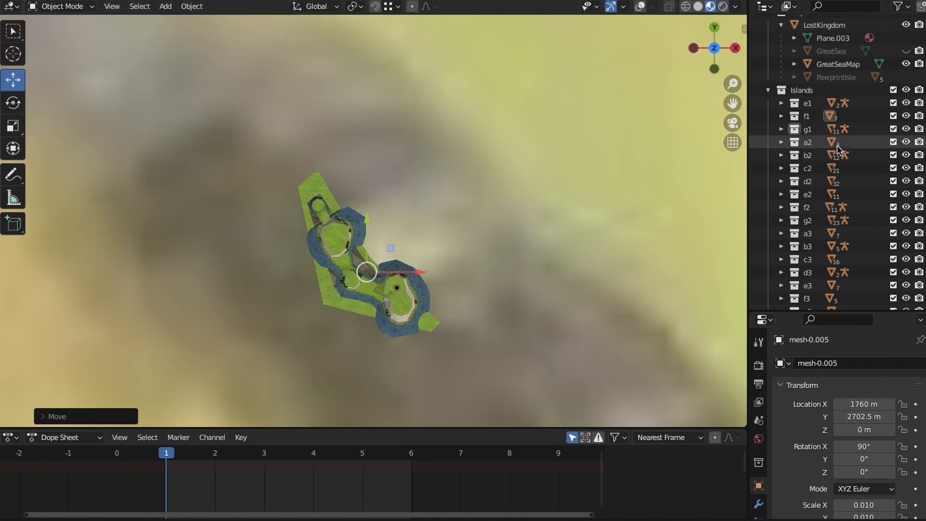
Step: Select all objects in the a2 collection and move them along the X axis from the blue border into the westernmost map column
click(812, 143)
scroll(507, 255, down, 8)
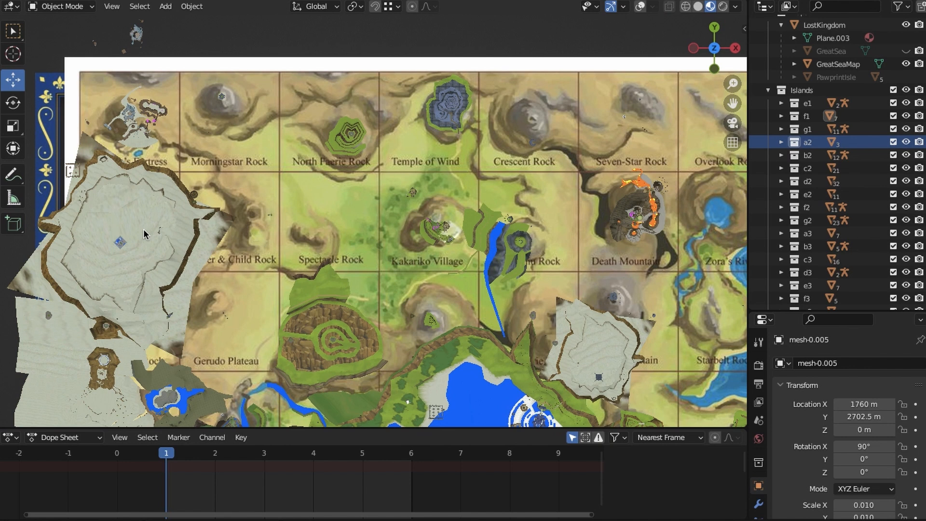
shift+middle_drag(143, 235, 296, 225)
right_click(811, 145)
click(811, 149)
scroll(453, 196, up, 3)
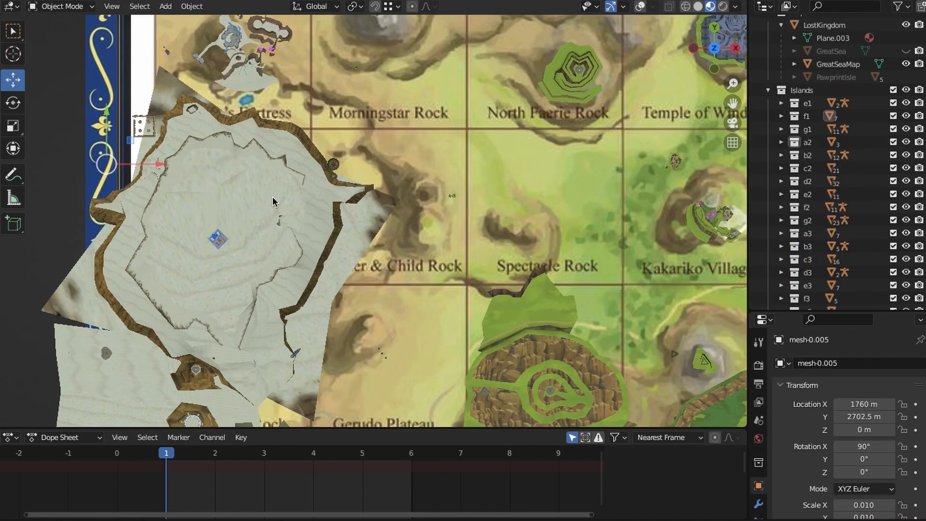
shift+middle_drag(76, 167, 193, 192)
scroll(194, 191, up, 3)
drag(195, 191, 323, 192)
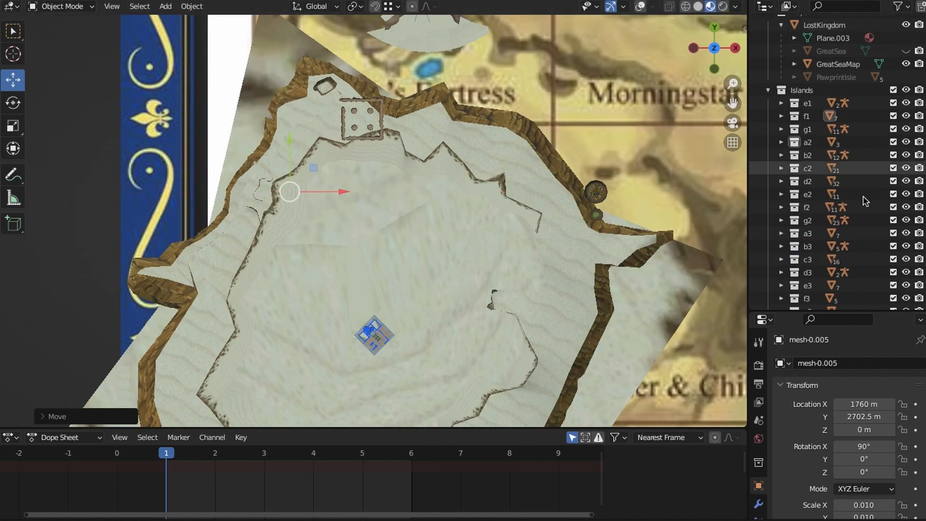
Step: Hide the LostKingdom map and move the a2 objects along the Y and X axes onto the sea map's Four-Eye Reef drawing
middle_drag(864, 201, 868, 283)
click(906, 245)
click(906, 88)
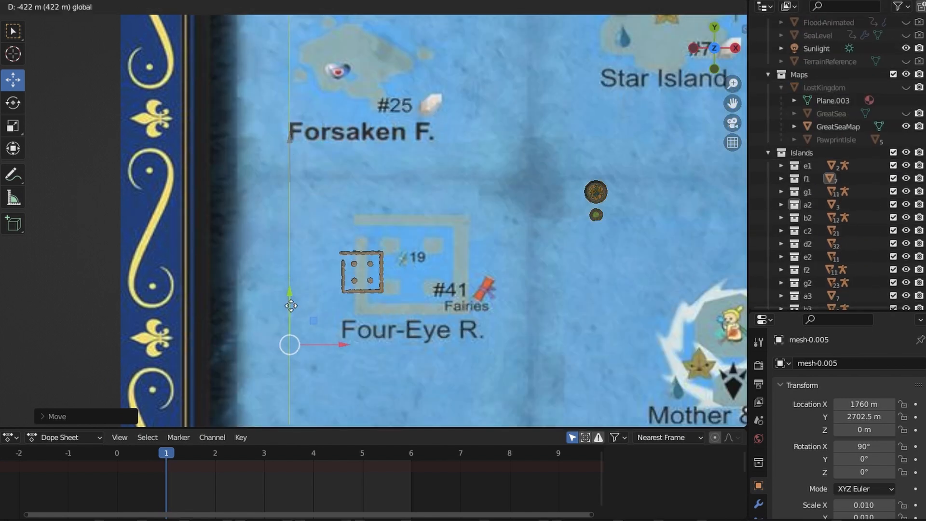
drag(352, 333, 380, 351)
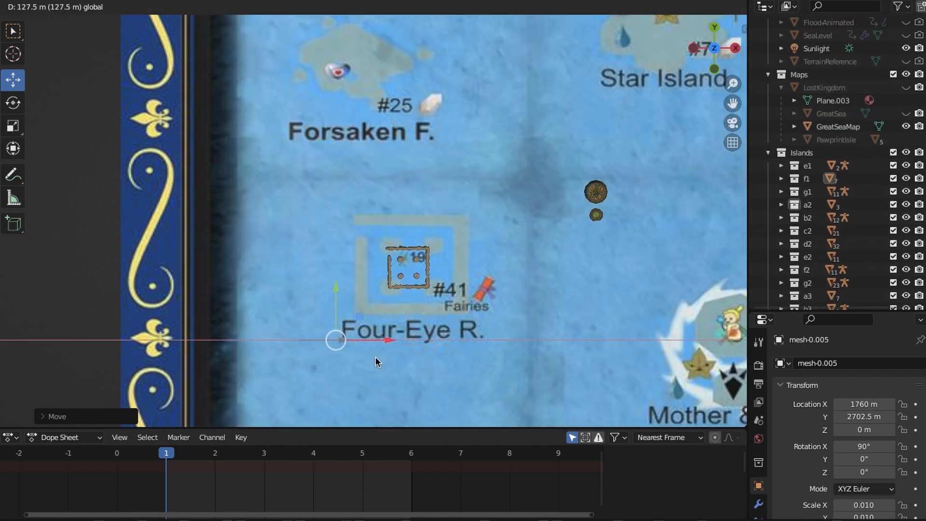
click(376, 357)
Step: Select all objects in the b2 collection and move them along the Y and X axes onto the Mother & Child drawing
scroll(830, 168, down, 5)
click(834, 106)
right_click(812, 108)
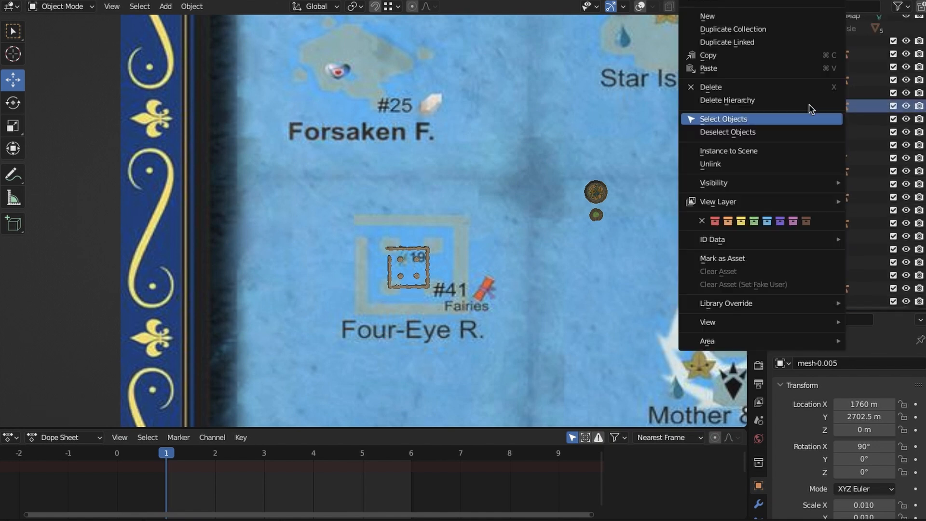
click(781, 125)
scroll(570, 217, down, 3)
shift+middle_drag(569, 221, 418, 199)
scroll(419, 199, up, 4)
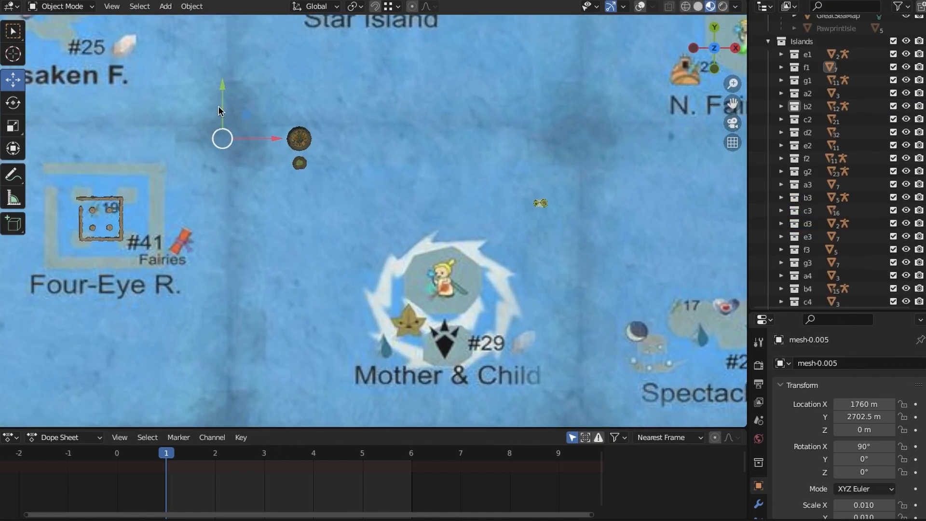
drag(219, 110, 220, 243)
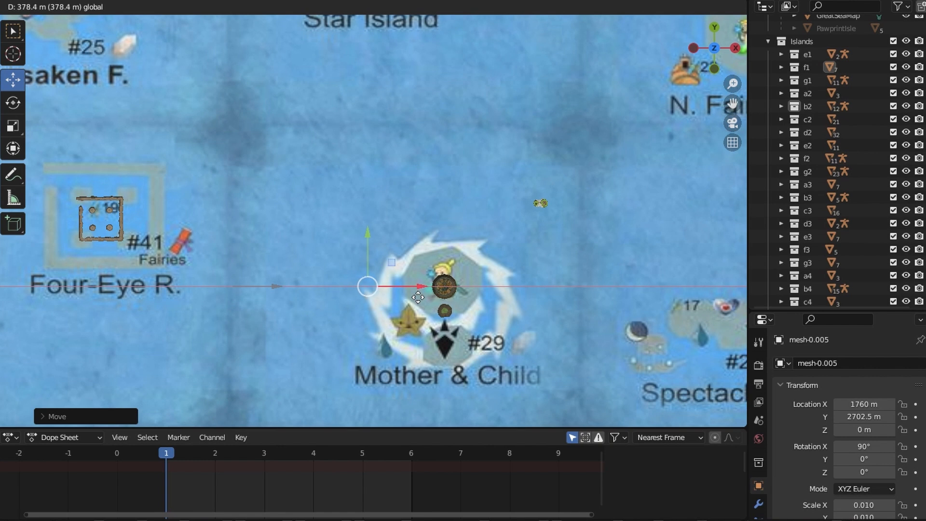
Step: Select all objects in the c2 collection and move them along the X and Y axes onto the Spectacle Island drawing
shift+middle_drag(560, 287, 152, 202)
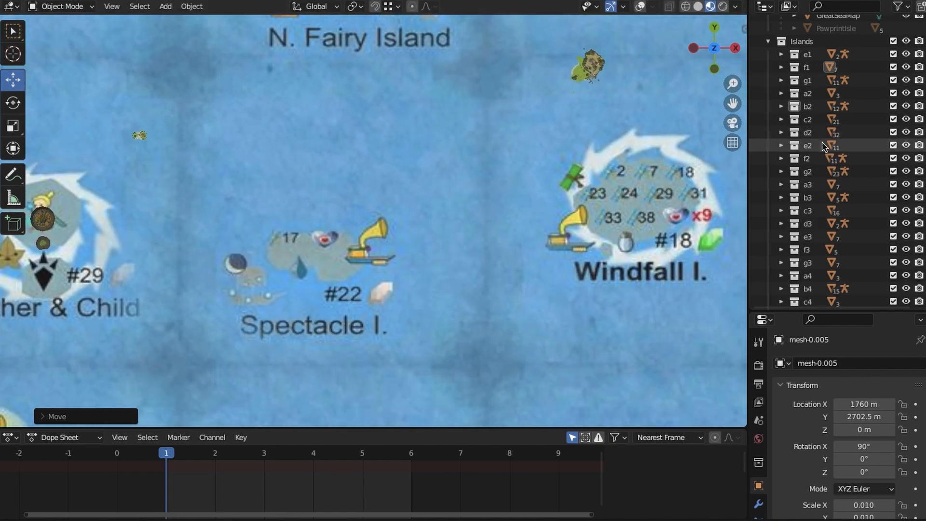
right_click(810, 125)
click(809, 123)
shift+middle_drag(216, 54, 178, 157)
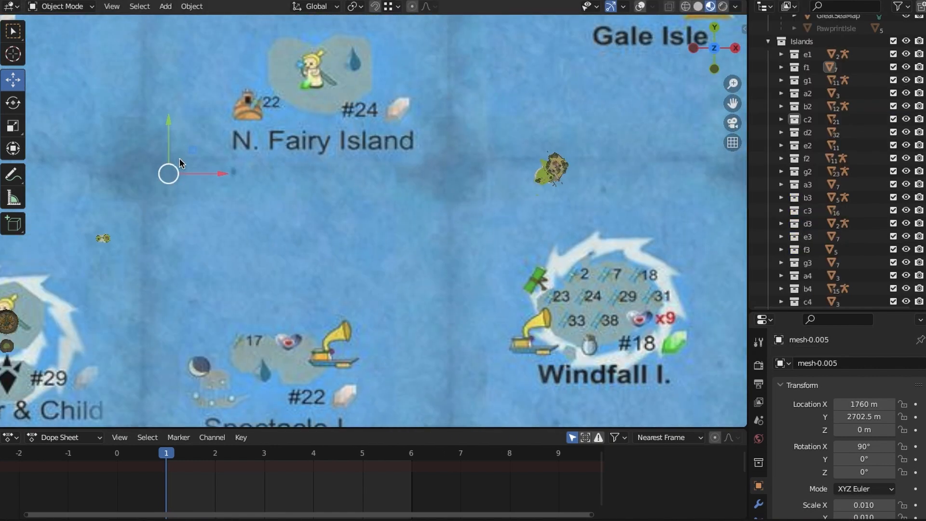
drag(408, 189, 408, 189)
shift+middle_drag(358, 123, 392, 94)
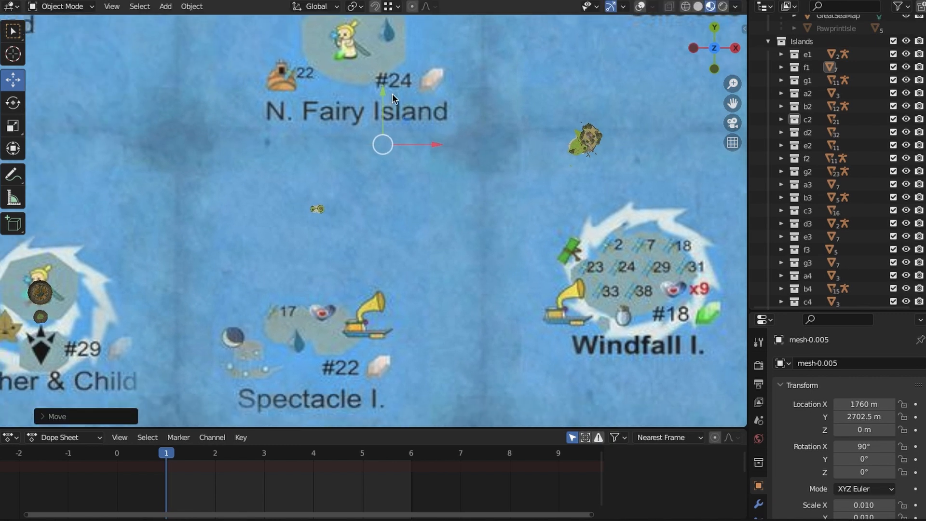
drag(394, 216, 395, 216)
ctrl+middle_drag(394, 216, 430, 266)
shift+middle_drag(430, 266, 406, 250)
Step: Shift all objects in the d2 collection along the Y axis toward the Windfall Island drawing and delete them
right_click(810, 134)
click(809, 133)
shift+middle_drag(676, 143, 509, 208)
ctrl+middle_drag(509, 209, 484, 180)
key(g)
key(y)
click(484, 221)
key(x)
click(483, 221)
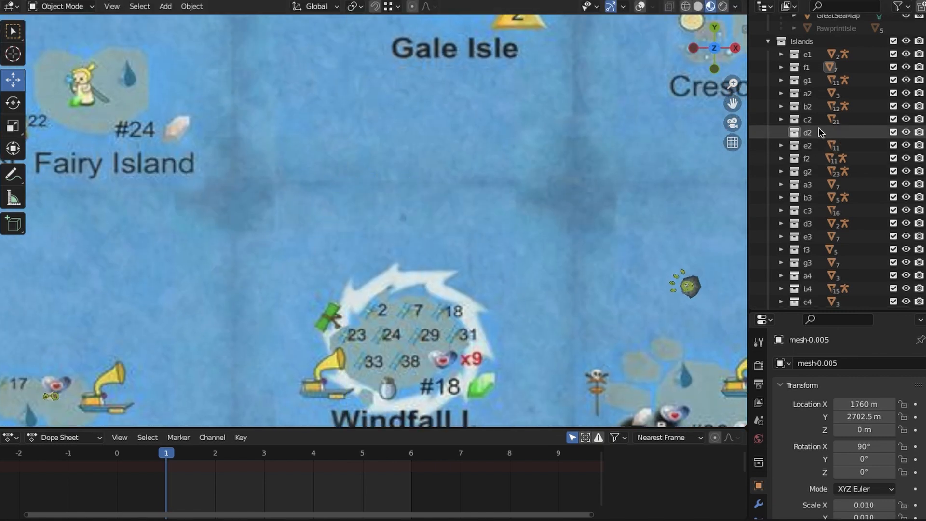
Step: Remove the emptied d2 collection and delete all objects in the e2 collection between Windfall Island and Dragon Roost
right_click(815, 133)
click(816, 133)
ctrl+middle_drag(642, 178, 561, 191)
key(x)
click(562, 191)
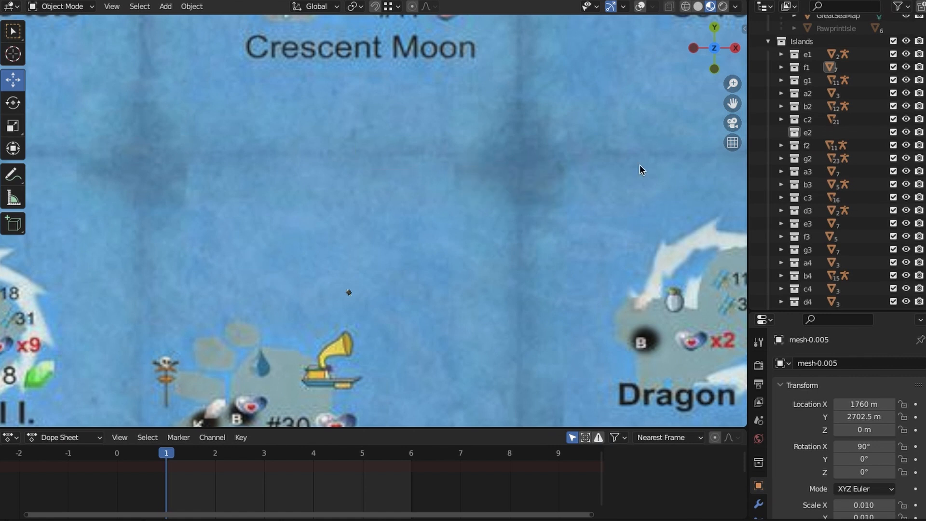
Step: Remove the emptied e2 collection and delete all objects in the f2 collection above the Dragon Roost drawing
right_click(813, 135)
click(813, 135)
scroll(544, 236, down, 4)
shift+middle_drag(544, 235, 398, 245)
scroll(434, 212, up, 3)
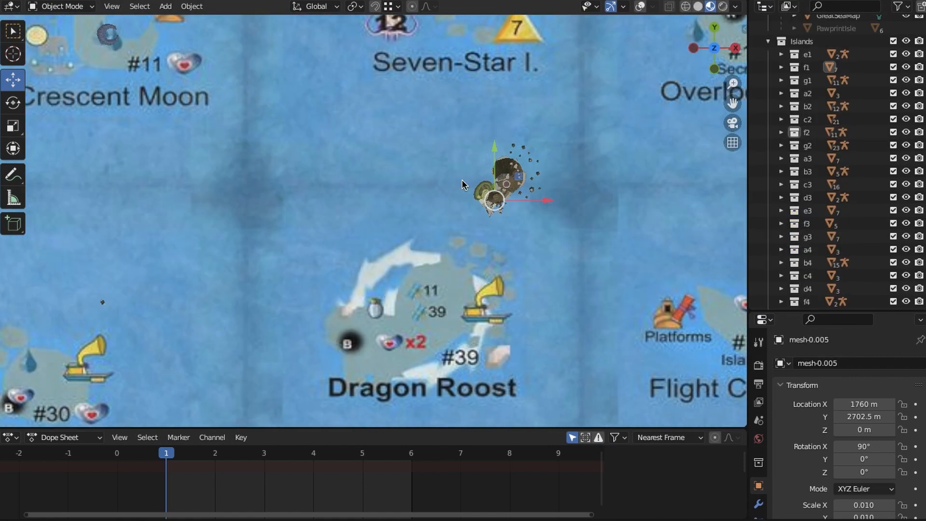
key(x)
click(462, 181)
Step: Remove the emptied f2 collection and move all g2 objects along the Y and X axes onto the Flight Control drawing
right_click(815, 138)
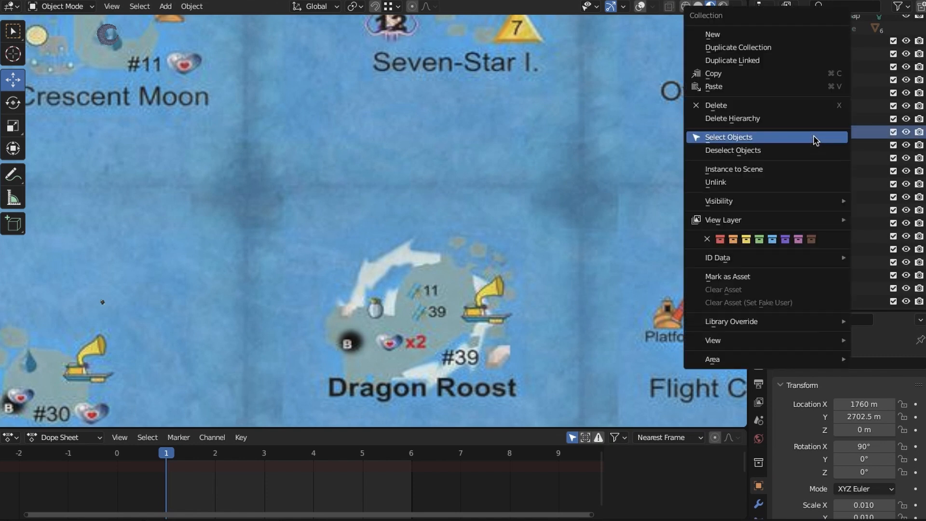
click(760, 138)
scroll(392, 217, down, 3)
scroll(503, 208, up, 5)
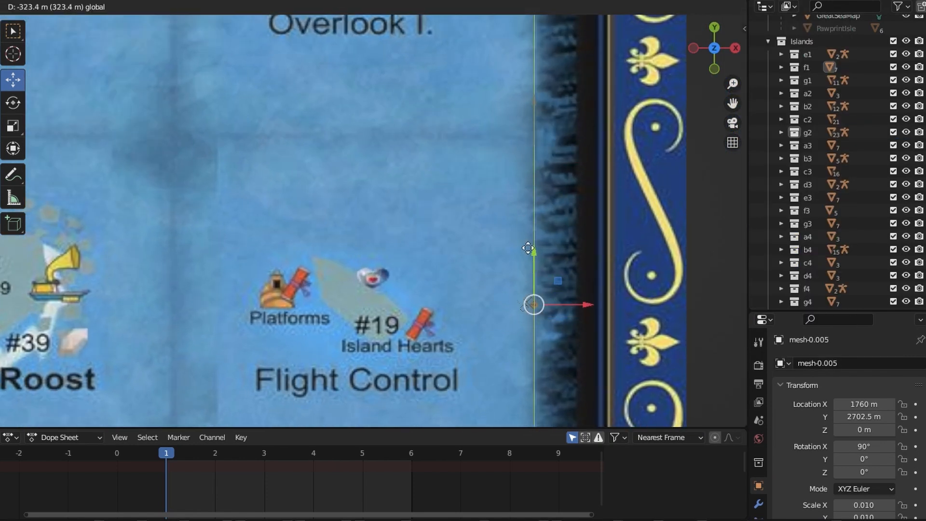
drag(528, 248, 528, 237)
click(428, 294)
scroll(434, 198, up, 4)
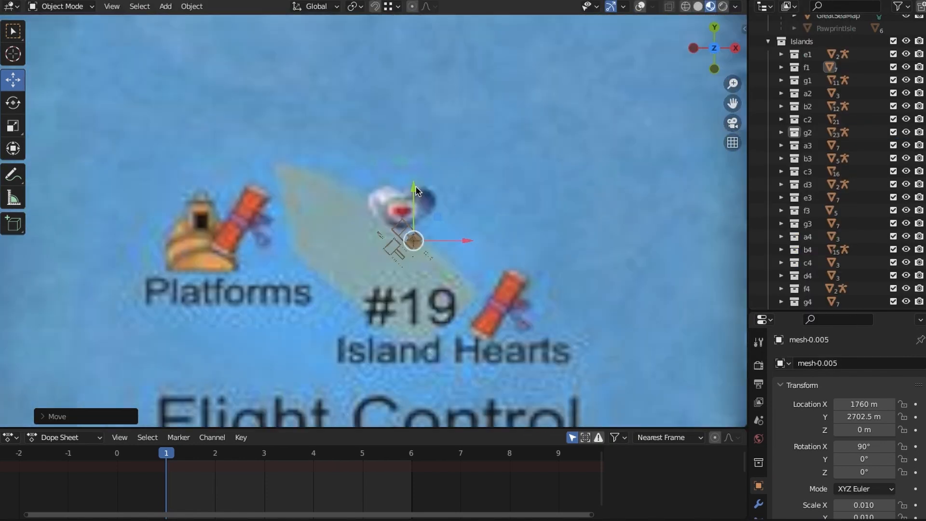
Step: Shift all objects in the a3 collection along the X axis to the W. Fairy Island drawing and delete them
click(813, 146)
scroll(695, 158, down, 8)
shift+middle_drag(323, 218, 447, 324)
scroll(457, 236, up, 7)
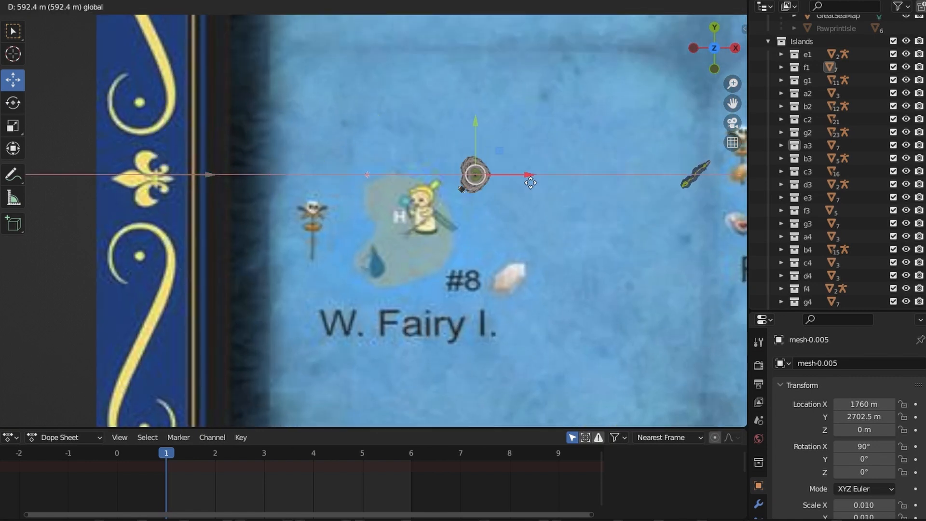
drag(530, 183, 471, 183)
scroll(485, 192, up, 3)
shift+middle_drag(488, 196, 493, 305)
scroll(496, 225, up, 4)
scroll(495, 225, down, 3)
key(x)
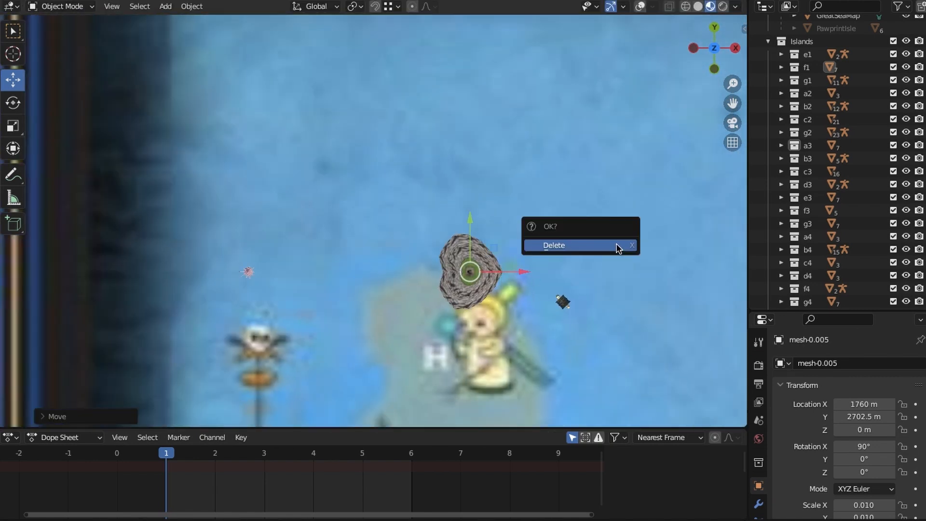
click(615, 243)
Step: Remove the emptied a3 collection and move all b3 objects along the X axis onto the Rock Spire I. drawing
right_click(809, 147)
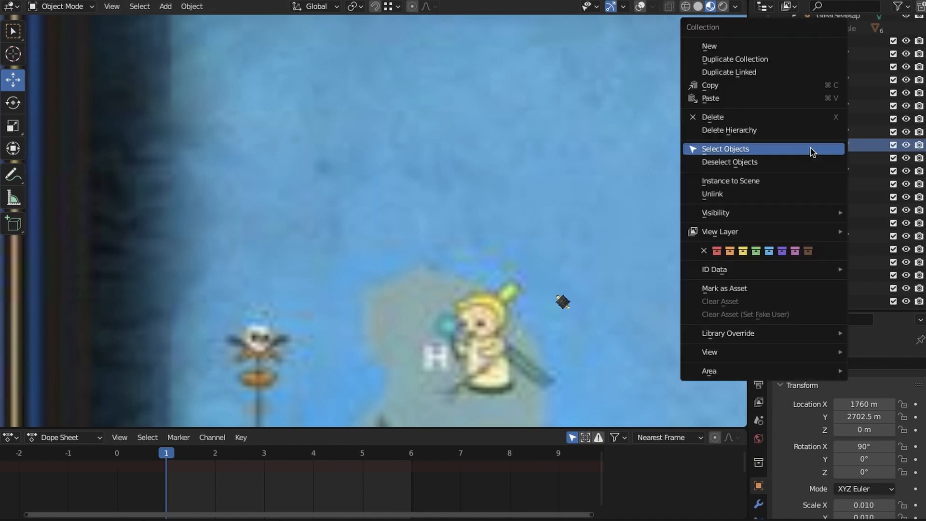
click(727, 149)
scroll(521, 270, down, 4)
shift+middle_drag(521, 271, 246, 243)
shift+middle_drag(492, 236, 374, 239)
scroll(342, 206, up, 2)
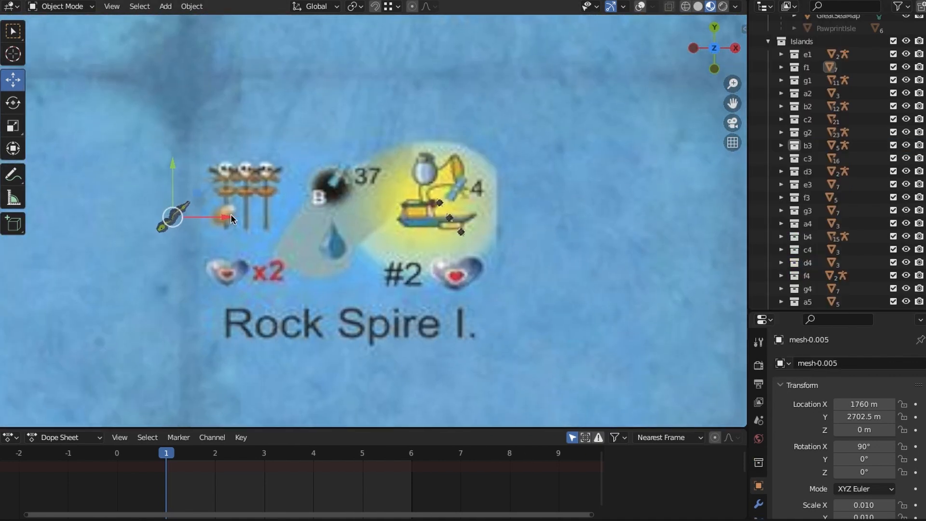
key(g)
key(x)
click(439, 224)
scroll(482, 281, down, 3)
shift+middle_drag(612, 264, 506, 232)
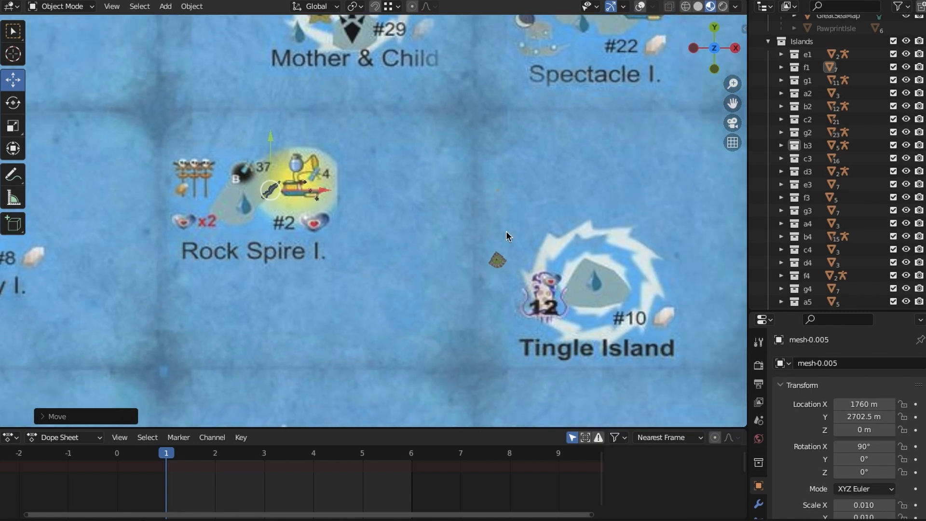
Step: Select all objects in the c3 collection and move them along the X and Y axes onto the Tingle Island drawing
scroll(465, 200, down, 4)
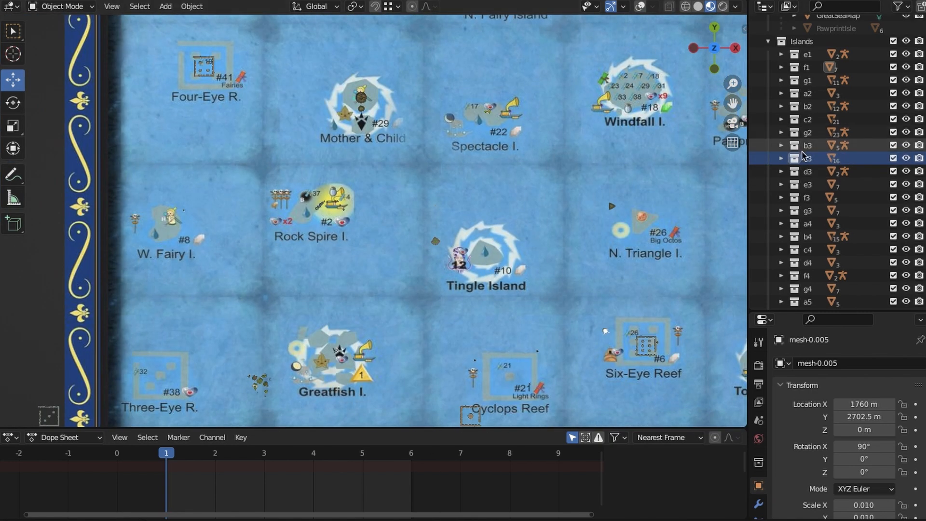
right_click(810, 159)
click(801, 160)
scroll(525, 166, down, 1)
shift+middle_drag(525, 166, 452, 148)
scroll(451, 148, up, 7)
scroll(452, 147, up, 1)
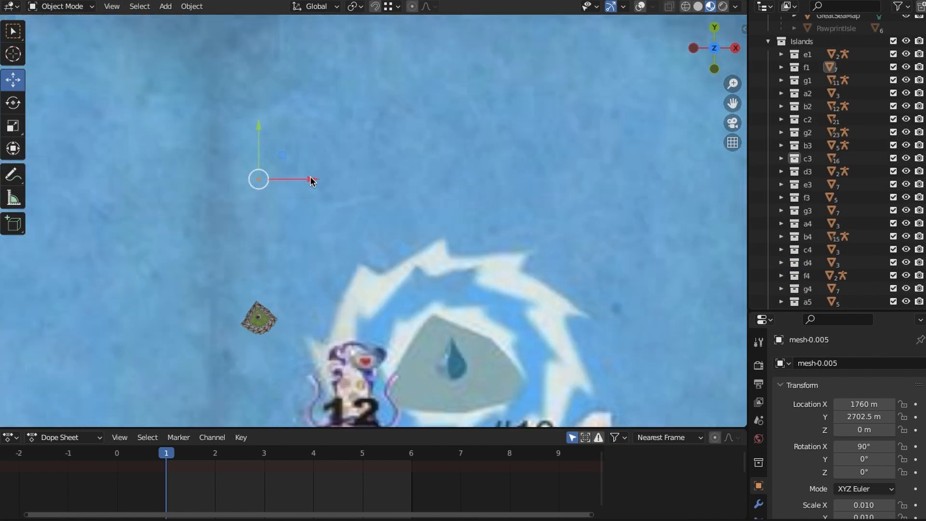
shift+middle_drag(552, 209, 415, 93)
scroll(372, 97, down, 3)
drag(377, 110, 376, 111)
shift+middle_drag(424, 217, 433, 205)
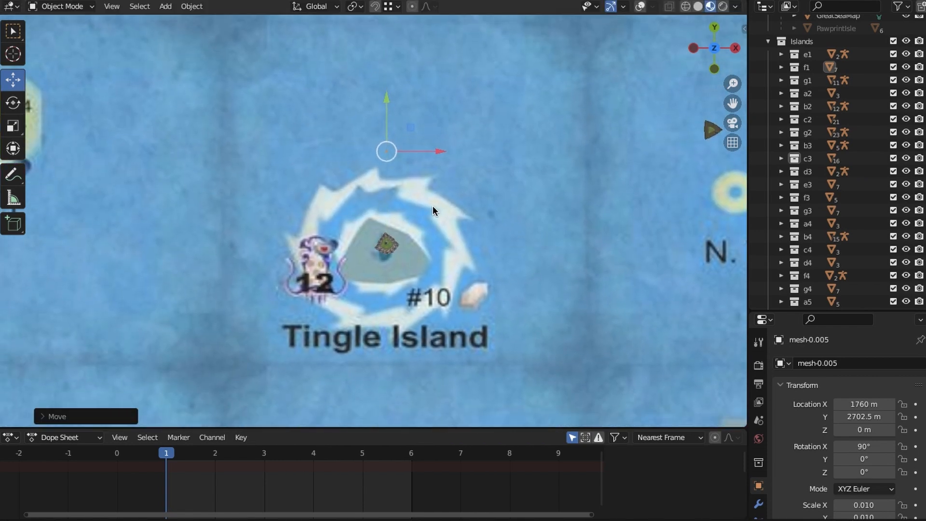
Step: Expand the c3 collection to its individual meshes and set the viewport to solid shading with overlays shown
scroll(432, 205, up, 3)
click(781, 159)
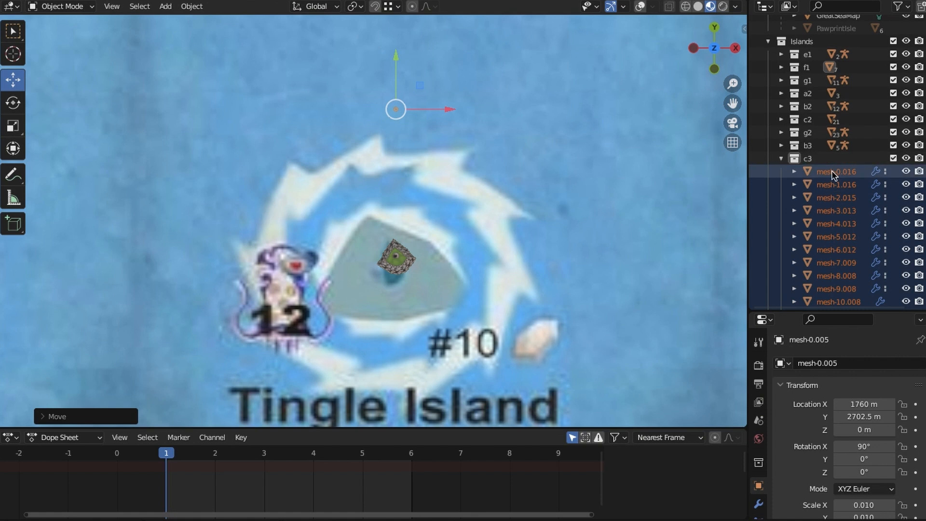
shift+middle_drag(430, 179, 382, 247)
scroll(829, 251, down, 4)
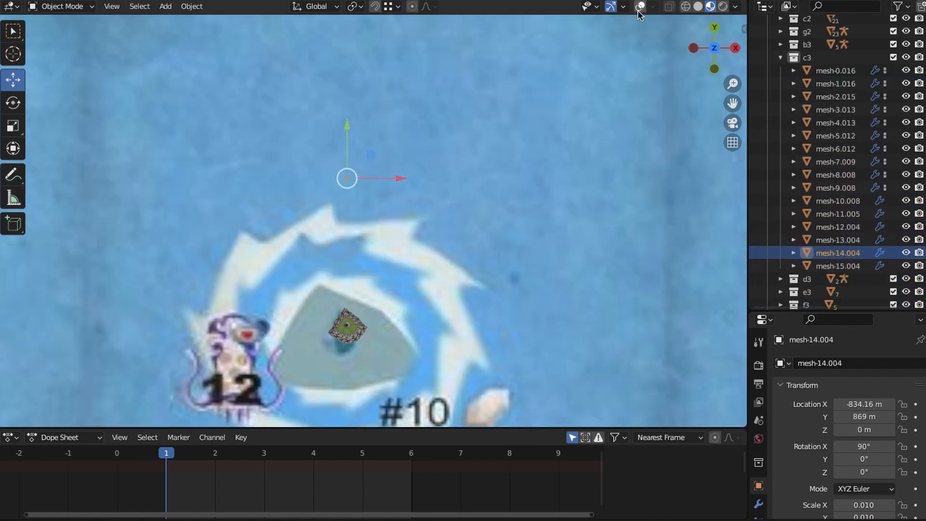
click(558, 213)
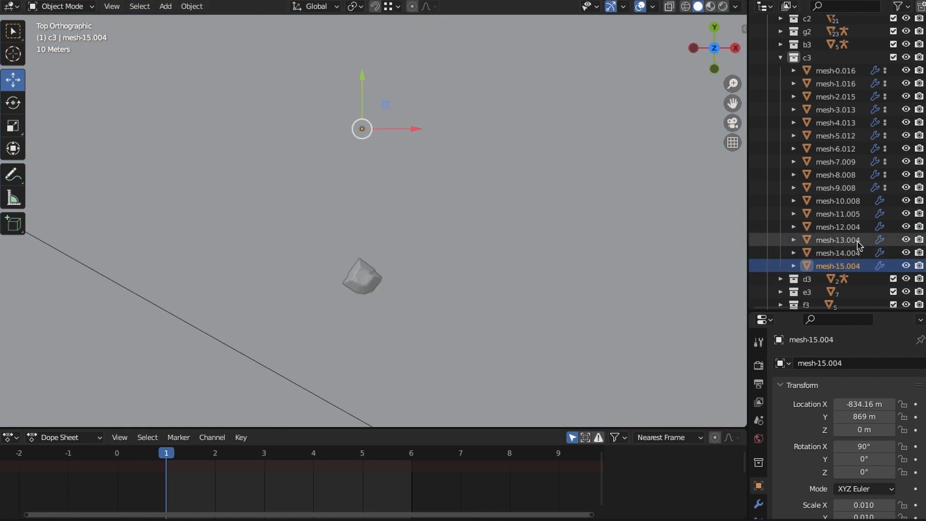
Step: Parent mesh-1.016 through mesh-13.004 and mesh-15.004 in c3 to mesh-0.016
click(845, 72)
right_click(568, 355)
mouse_move(579, 356)
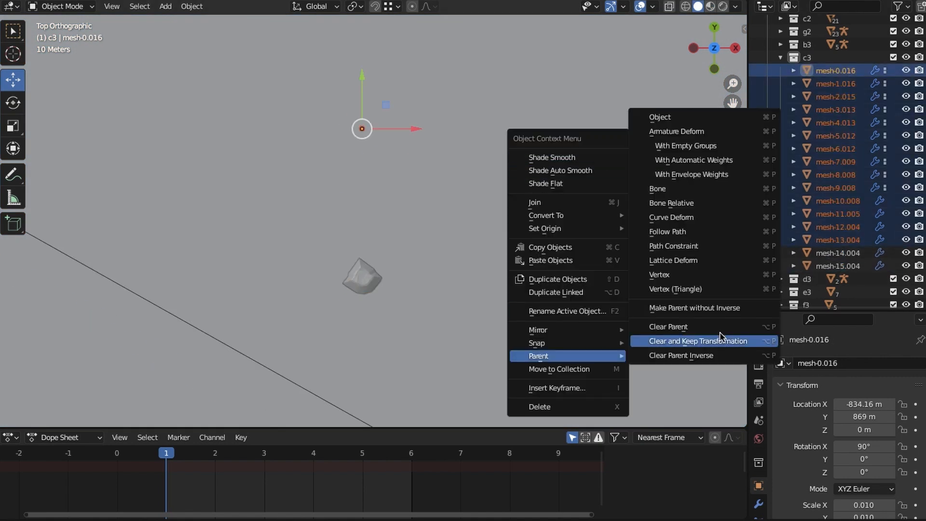
click(707, 118)
click(855, 97)
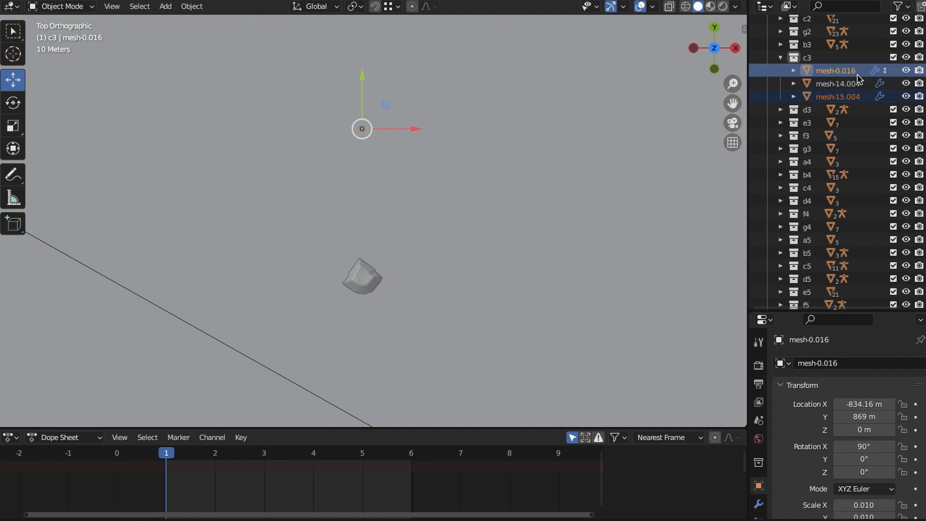
right_click(519, 175)
mouse_move(524, 211)
click(571, 210)
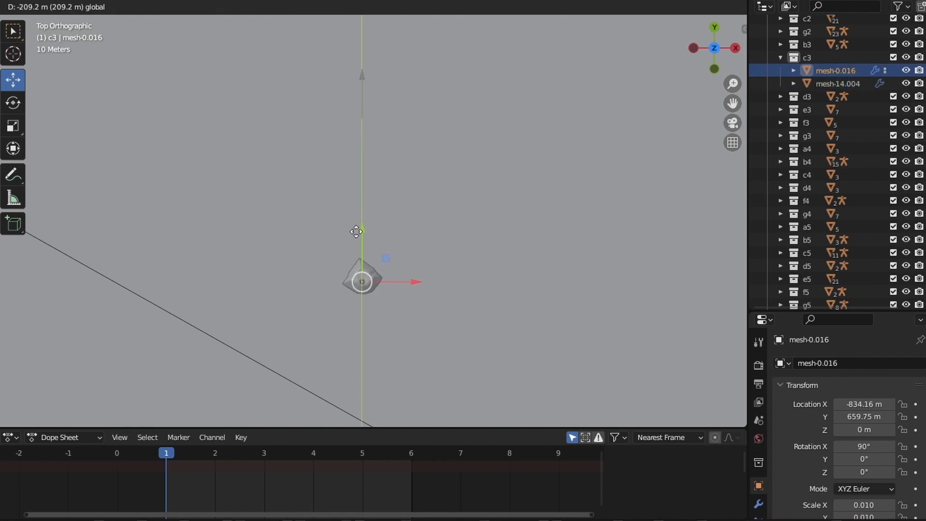
Step: Move mesh-0.016 along Y onto Tingle Island at about 667.77 m and raise it along Z to about 8.41 m
drag(356, 231, 356, 230)
scroll(443, 299, up, 2)
middle_drag(442, 299, 454, 258)
scroll(435, 328, up, 4)
scroll(453, 259, up, 2)
drag(377, 203, 390, 137)
scroll(427, 223, up, 3)
scroll(427, 245, up, 3)
mouse_move(427, 223)
shift+middle_down()
mouse_move(428, 245)
mouse_move(436, 210)
shift+middle_up()
click(441, 310)
Step: Select the hierarchy of mesh-0.016 and clear the parent of its child meshes
right_click(837, 72)
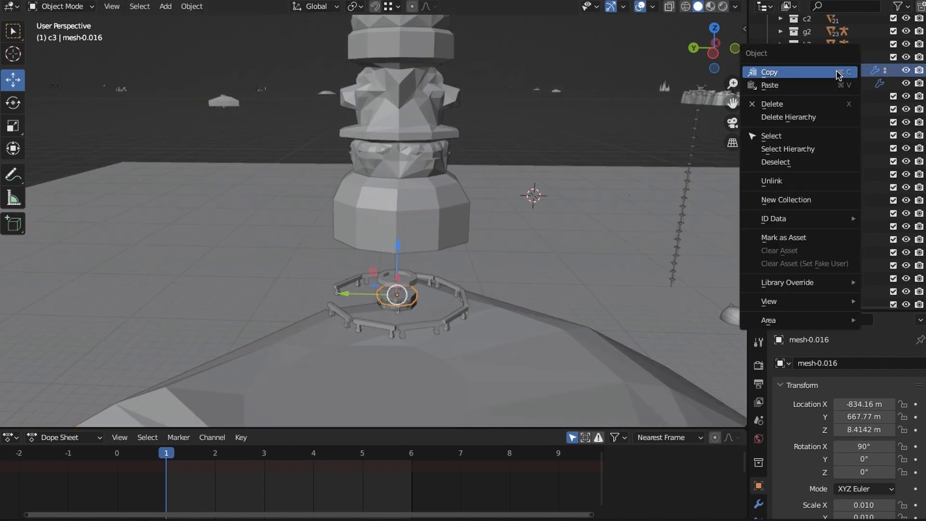
click(800, 150)
right_click(552, 150)
mouse_move(581, 214)
click(658, 479)
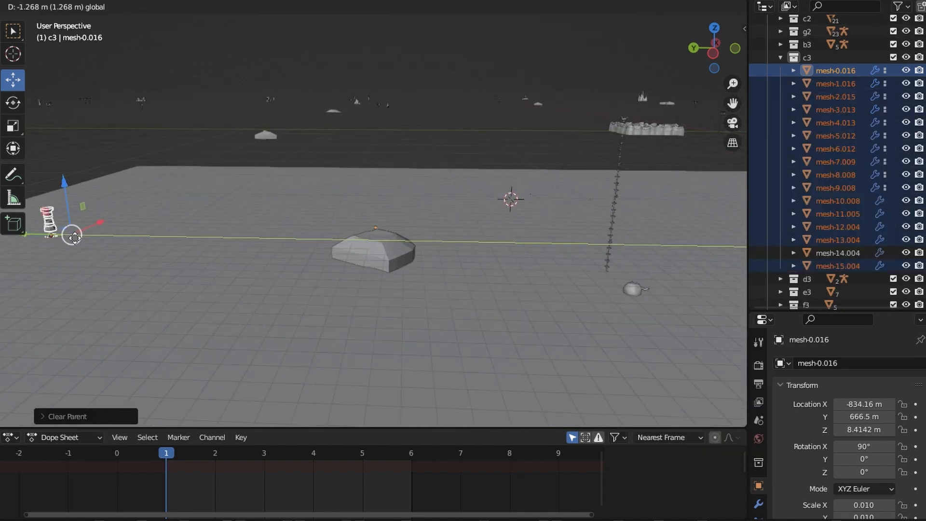
scroll(416, 282, up, 5)
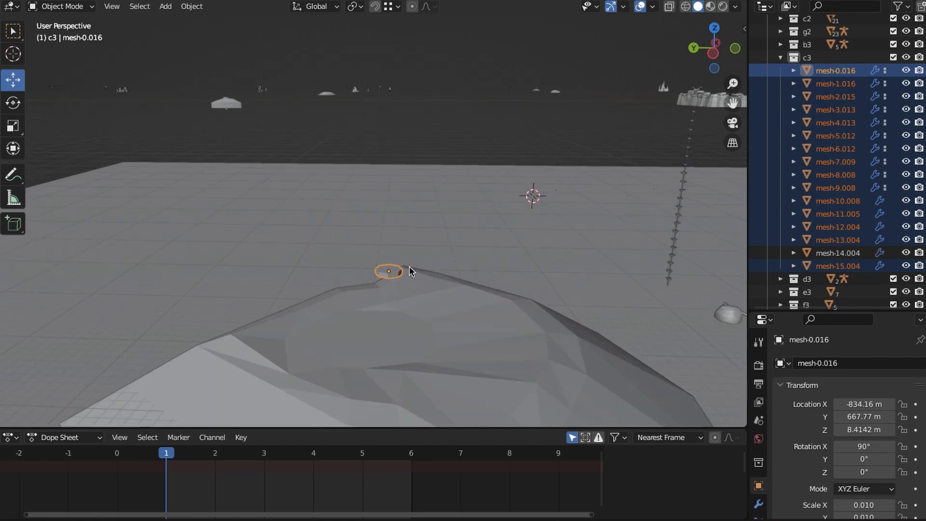
scroll(464, 274, down, 5)
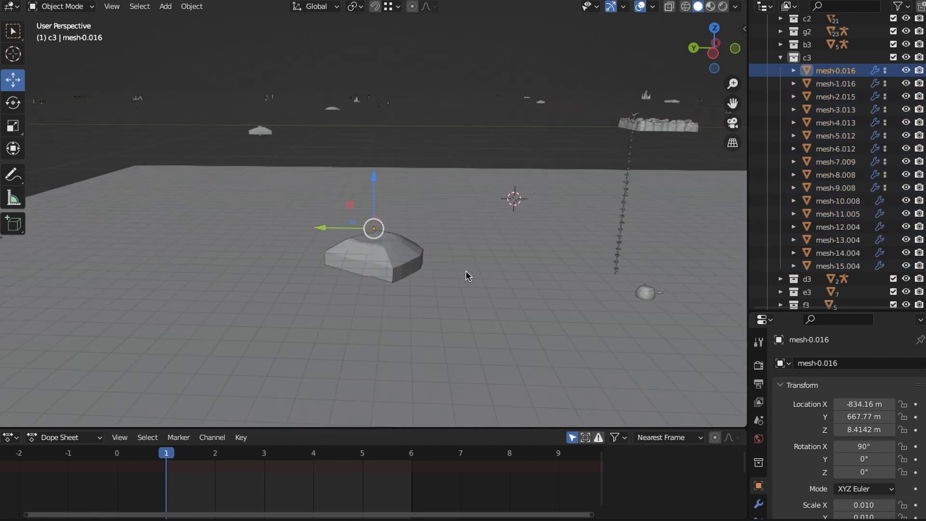
Step: Move mesh-1.016 through mesh-13.004 and mesh-15.004 along Y to about 669.16 m on the island, and switch to material preview shading
click(848, 85)
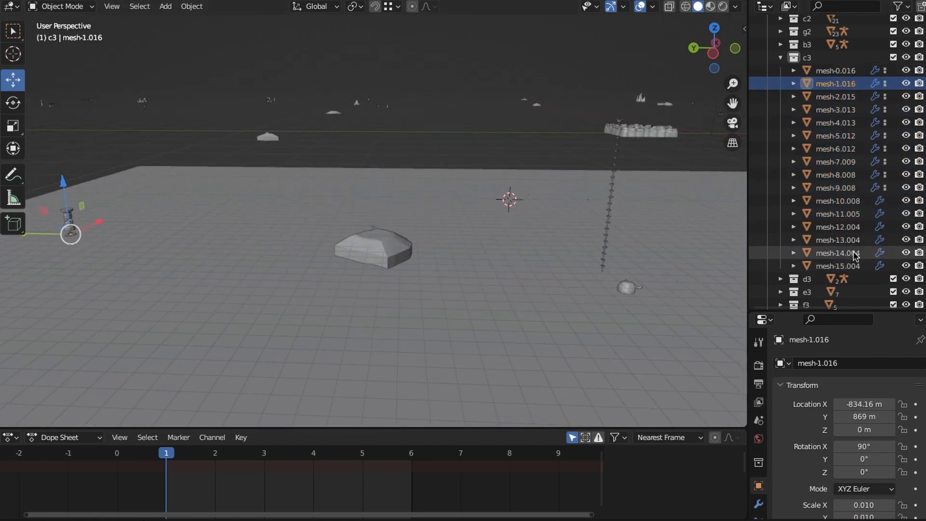
click(855, 251)
shift+click(849, 86)
ctrl+click(847, 265)
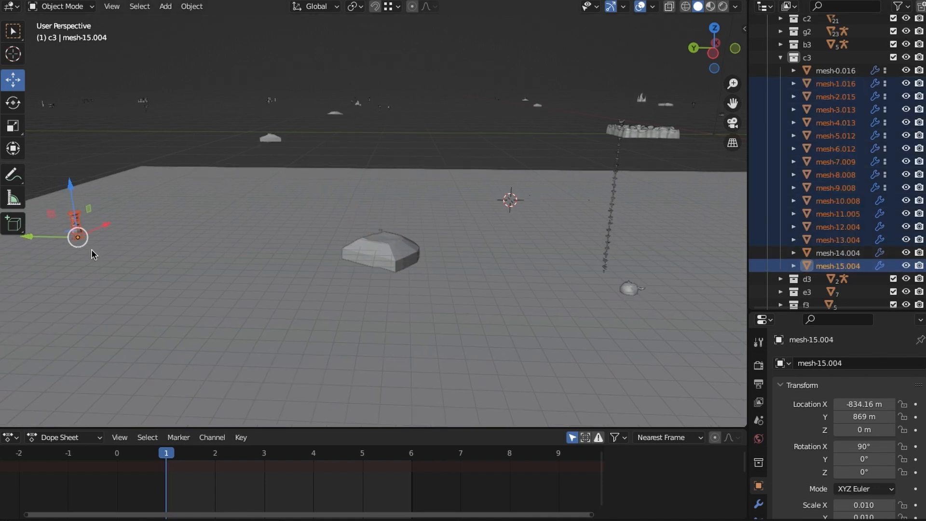
click(368, 244)
key(KP_Decimal)
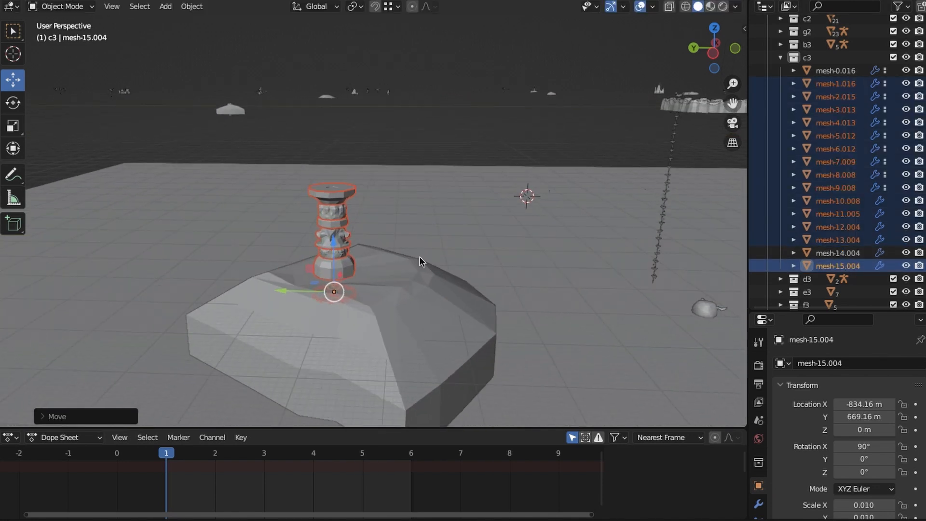
click(458, 305)
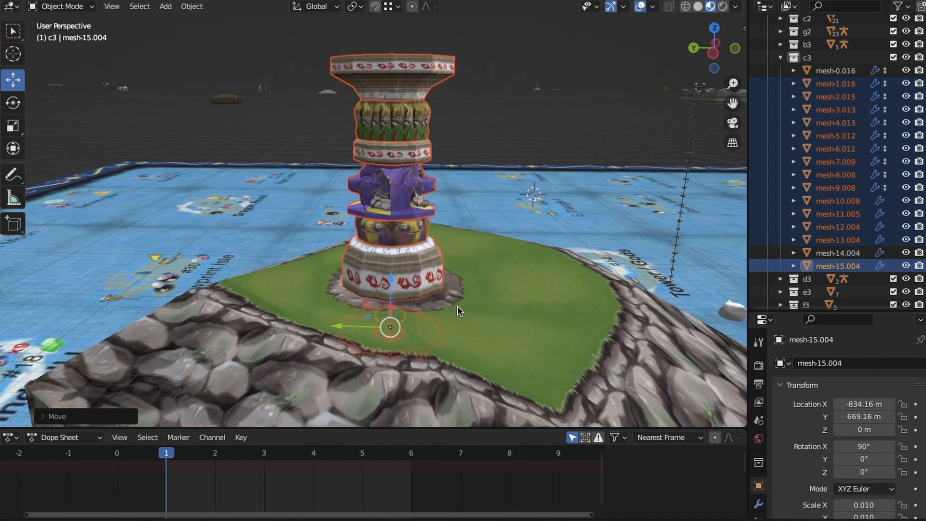
Step: Raise the selected tower meshes along the Z axis to about 6.38 m
key(g)
key(z)
click(457, 217)
shift+middle_drag(457, 217, 445, 256)
scroll(444, 261, up, 8)
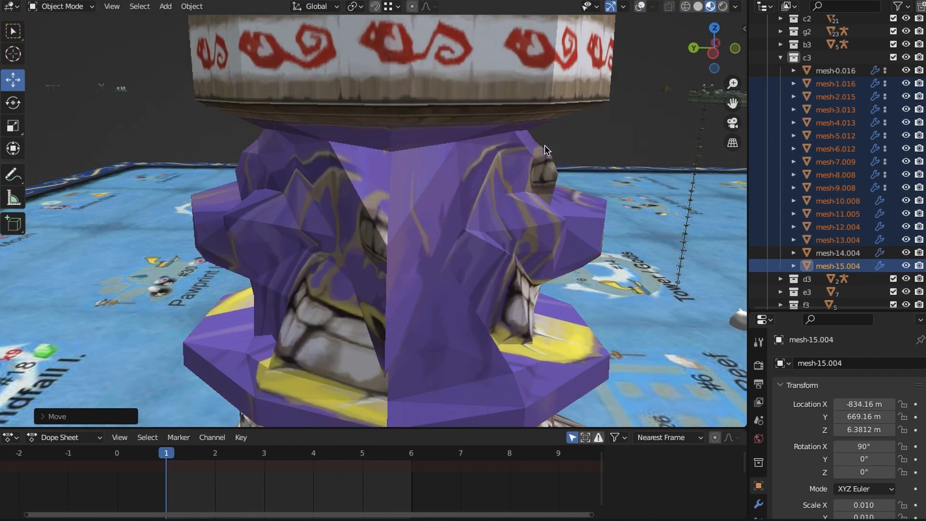
scroll(493, 202, down, 10)
scroll(490, 221, up, 3)
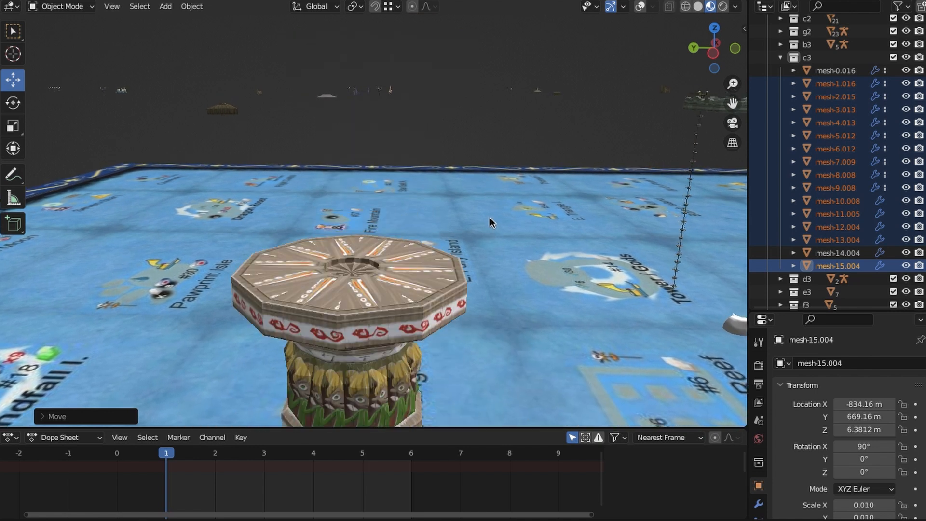
scroll(490, 217, down, 4)
shift+middle_drag(459, 236, 403, 243)
scroll(403, 244, up, 1)
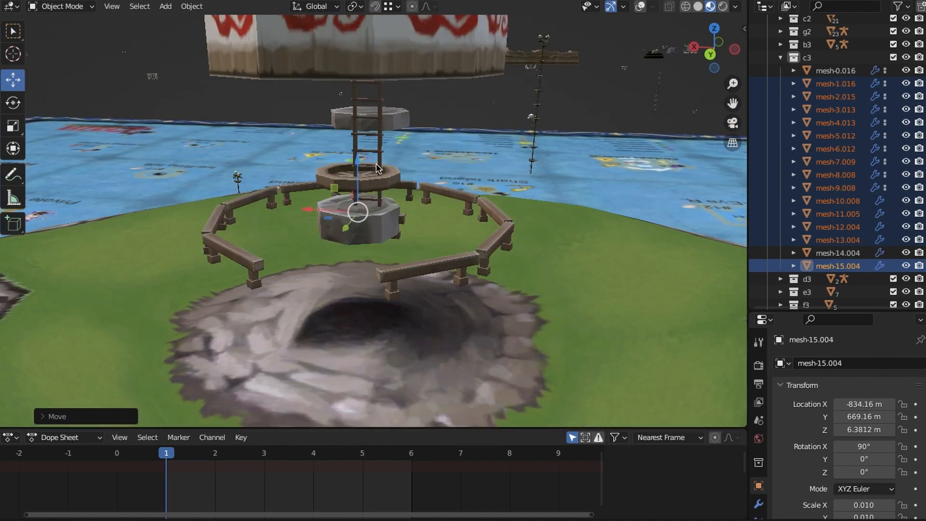
Step: Lower the selected tower meshes along the Z axis to about -0.01 m so the base sits on the rocky patch
drag(362, 167, 392, 388)
middle_drag(470, 345, 338, 251)
scroll(449, 299, down, 3)
shift+middle_drag(376, 208, 389, 272)
scroll(389, 272, up, 4)
middle_drag(323, 242, 403, 282)
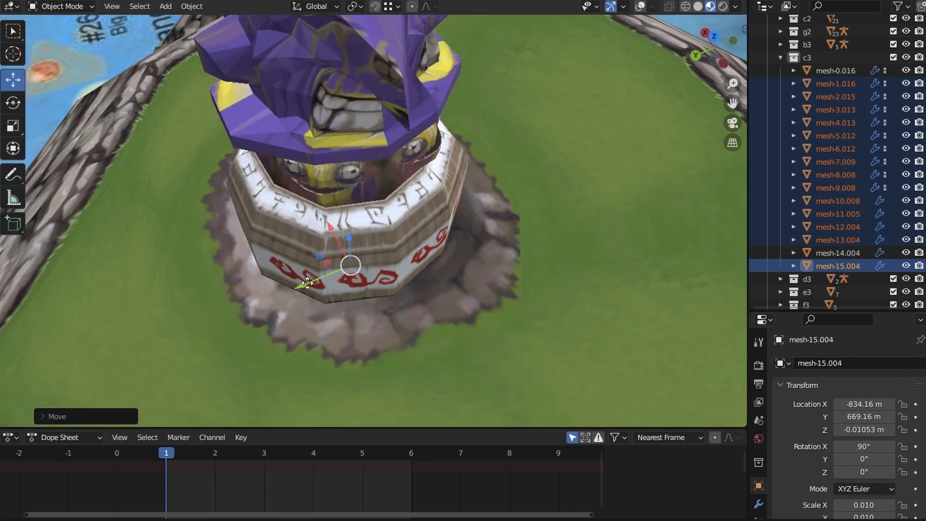
Step: Centre the tower on its rocky patch by shifting it to about X -834.26 m and Y 668.76 m
drag(302, 289, 318, 287)
middle_drag(311, 287, 386, 265)
drag(309, 262, 315, 263)
middle_drag(425, 302, 346, 261)
scroll(389, 236, up, 7)
shift+middle_drag(389, 235, 398, 120)
scroll(426, 190, down, 5)
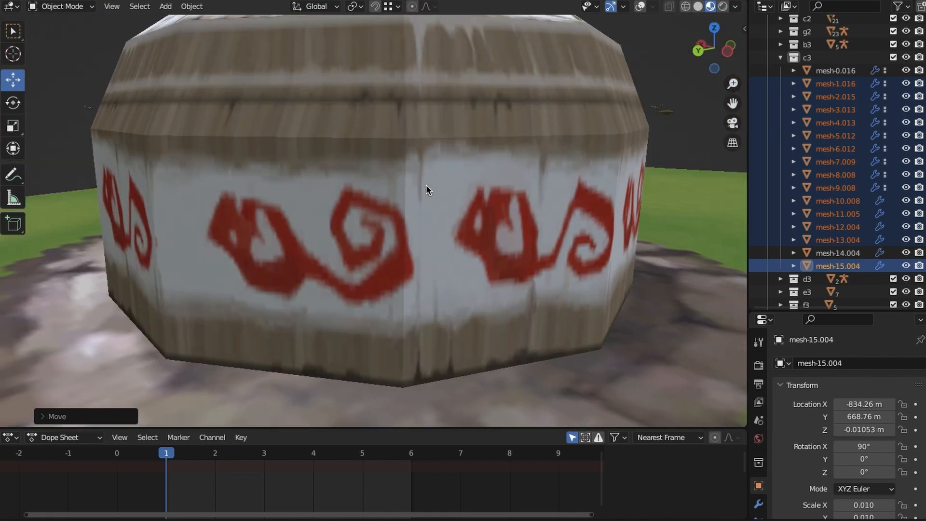
Step: Try to move the ladder mesh-6.012 from inside the tower, with viewport overlays shown
scroll(428, 137, up, 6)
click(455, 182)
scroll(455, 182, up, 2)
click(639, 6)
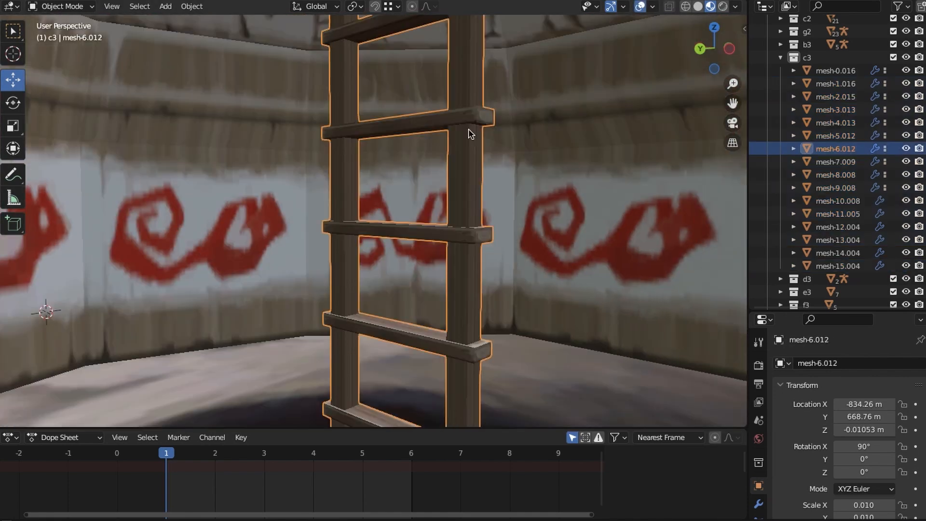
middle_drag(471, 135, 400, 325)
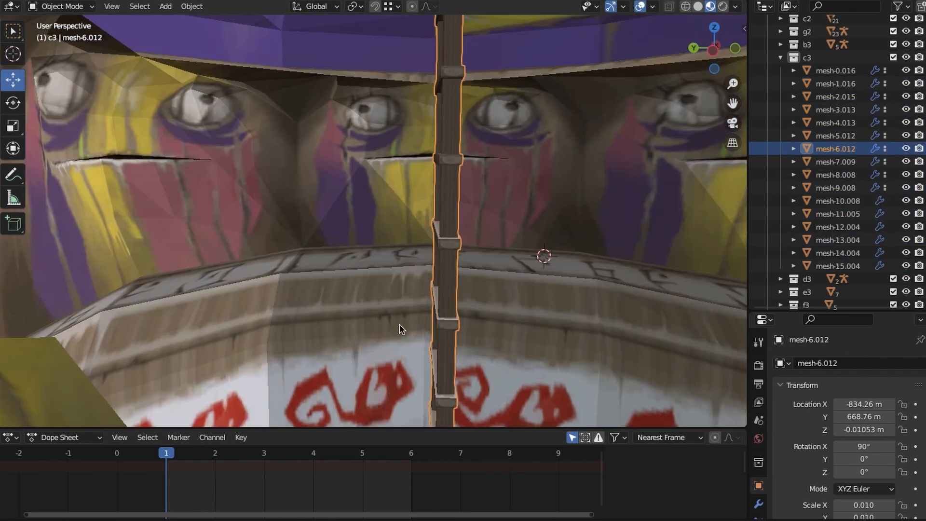
scroll(399, 324, down, 8)
middle_drag(328, 208, 378, 245)
scroll(368, 281, up, 2)
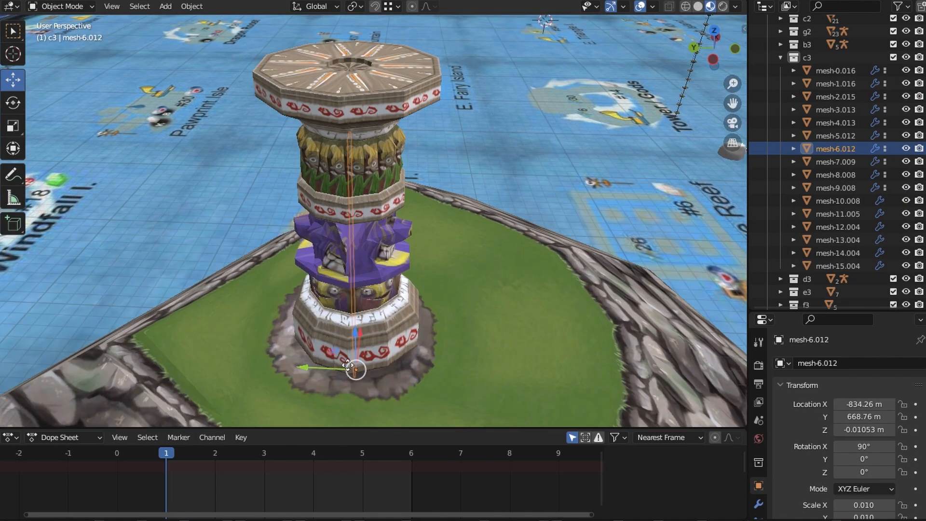
drag(371, 363, 358, 362)
middle_drag(400, 366, 231, 319)
middle_drag(470, 260, 519, 258)
key(ctrl+z)
Step: Check the tower's separate segments by selecting them individually
middle_drag(339, 257, 376, 256)
click(377, 260)
shift+middle_drag(333, 92, 353, 190)
click(376, 197)
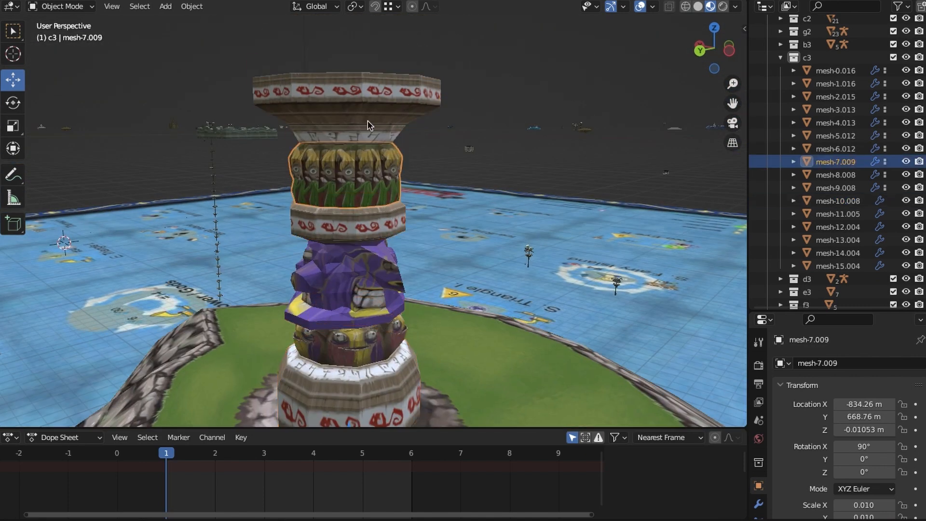
click(368, 124)
middle_drag(368, 124, 433, 209)
click(422, 182)
Step: Select the wooden railing and the ring beneath the tower and try raising them along the Z axis
click(379, 290)
middle_drag(404, 296, 422, 331)
shift+click(409, 295)
middle_drag(374, 201, 359, 244)
drag(342, 242, 345, 61)
key(ctrl+z)
Step: Add the stone block to the railing and ring selection and raise all three along Z to about 17.65 m, onto the tower's top platform
shift+click(370, 303)
scroll(401, 234, down, 4)
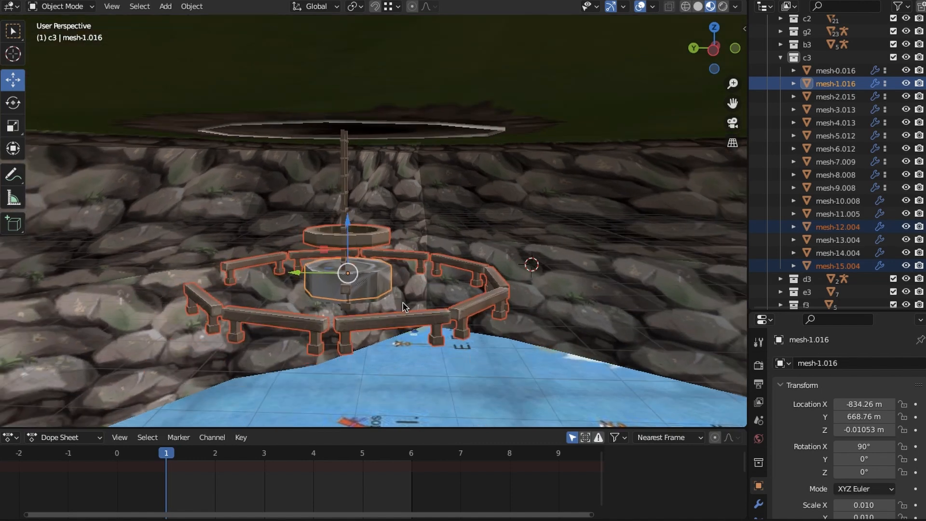
drag(356, 196, 367, 60)
shift+middle_drag(423, 164, 419, 366)
drag(362, 313, 395, 130)
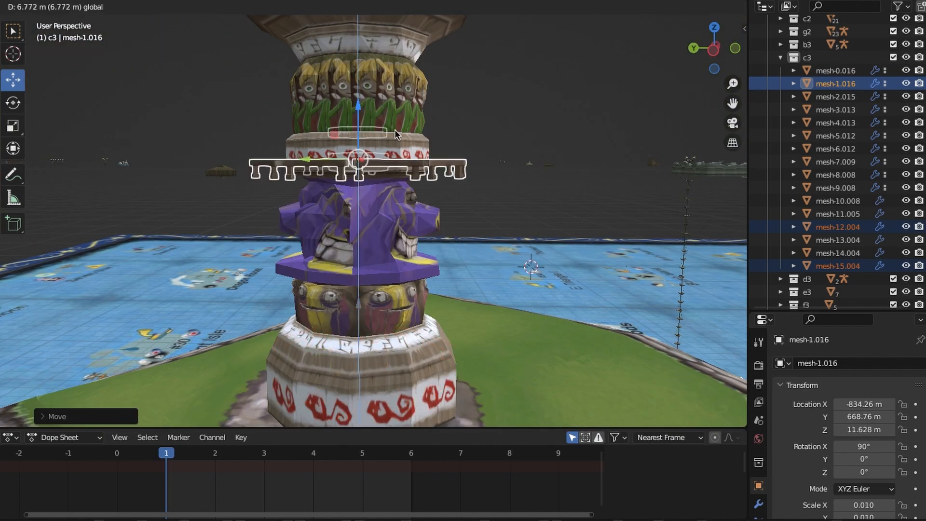
shift+middle_drag(395, 129, 372, 293)
drag(372, 291, 371, 111)
middle_drag(370, 111, 398, 249)
scroll(442, 230, up, 2)
scroll(398, 247, up, 3)
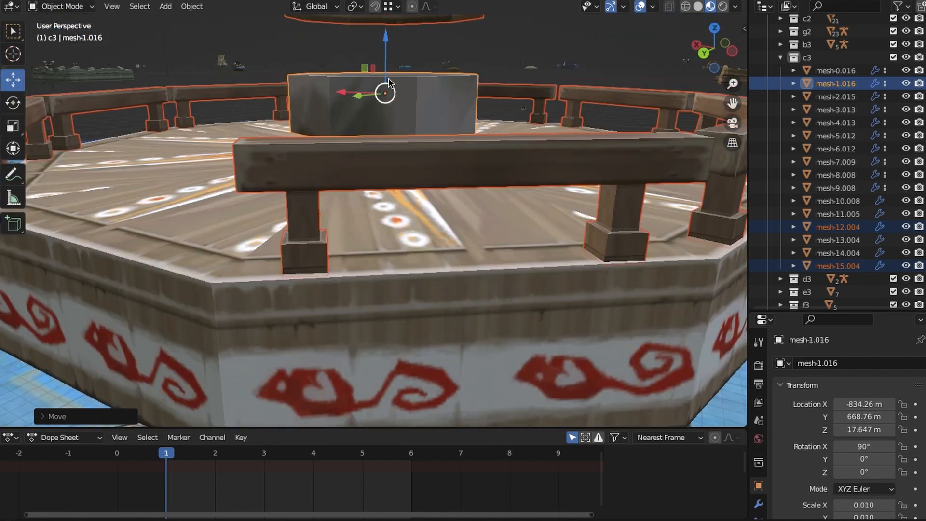
mouse_move(386, 41)
mouse_down()
mouse_move(386, 26)
mouse_move(390, 40)
mouse_up()
Step: Select the ladder mesh-6.012 inside the tower base and move it along the Y axis to the tower's outside
scroll(384, 179, down, 4)
middle_drag(384, 180, 403, 219)
scroll(348, 258, down, 2)
scroll(403, 219, up, 4)
middle_drag(410, 289, 391, 268)
scroll(391, 268, up, 4)
middle_drag(355, 184, 322, 185)
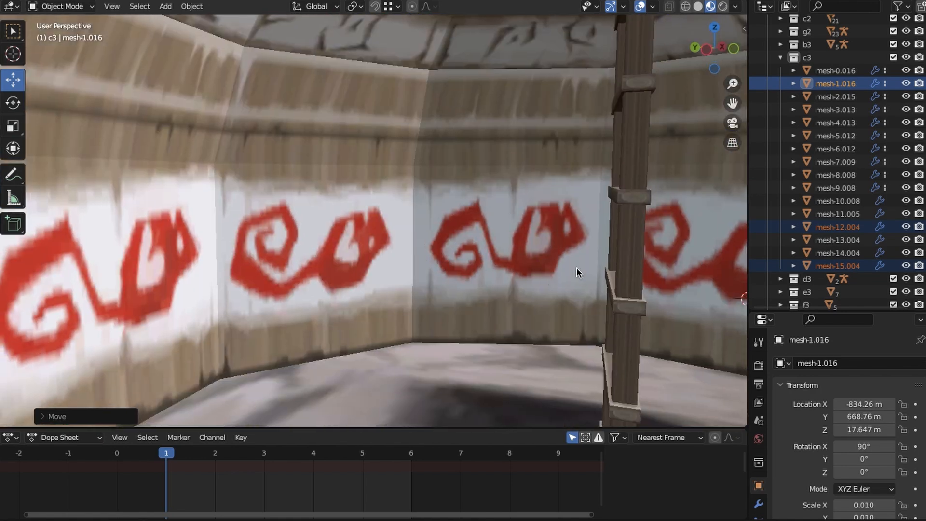
click(613, 265)
scroll(552, 270, down, 6)
middle_drag(551, 270, 496, 282)
drag(362, 323, 281, 325)
middle_drag(419, 267, 464, 256)
Step: Raise the ladder along Z to about 3.00 m and shift it along Y to about 672.54 m
scroll(402, 297, down, 2)
drag(384, 364, 384, 333)
middle_drag(400, 211, 249, 323)
drag(265, 346, 257, 362)
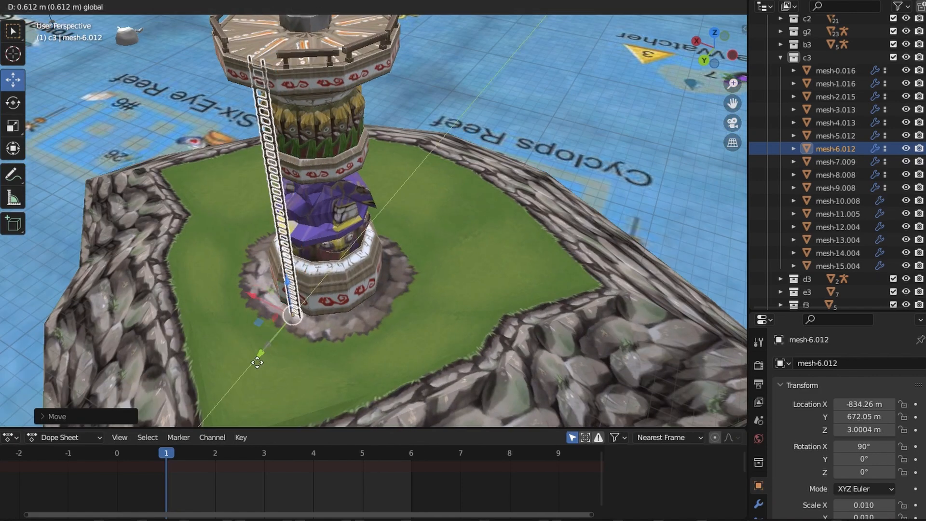
middle_drag(430, 147, 371, 291)
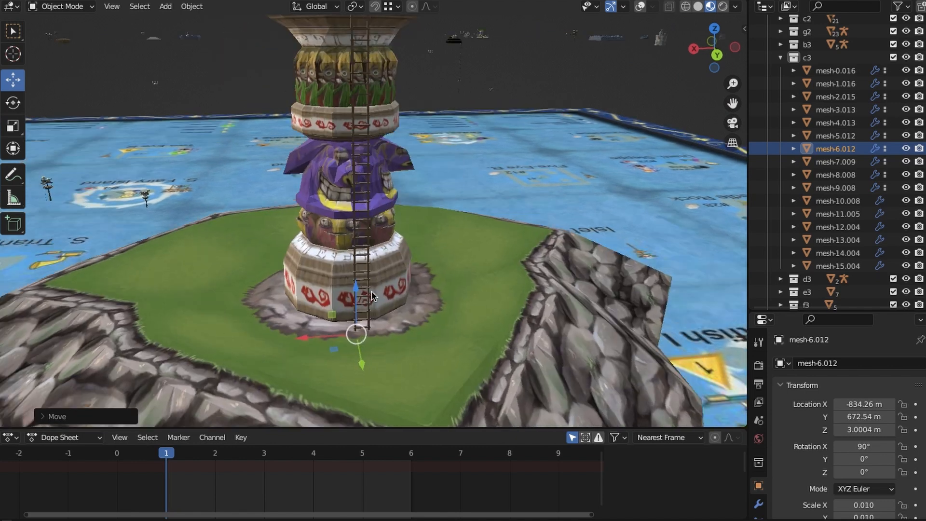
Step: Move the ladder mesh-6.012 along X to about -834.12 m and raise it along Z to about 3.14 m
scroll(372, 291, up, 6)
drag(283, 295, 264, 298)
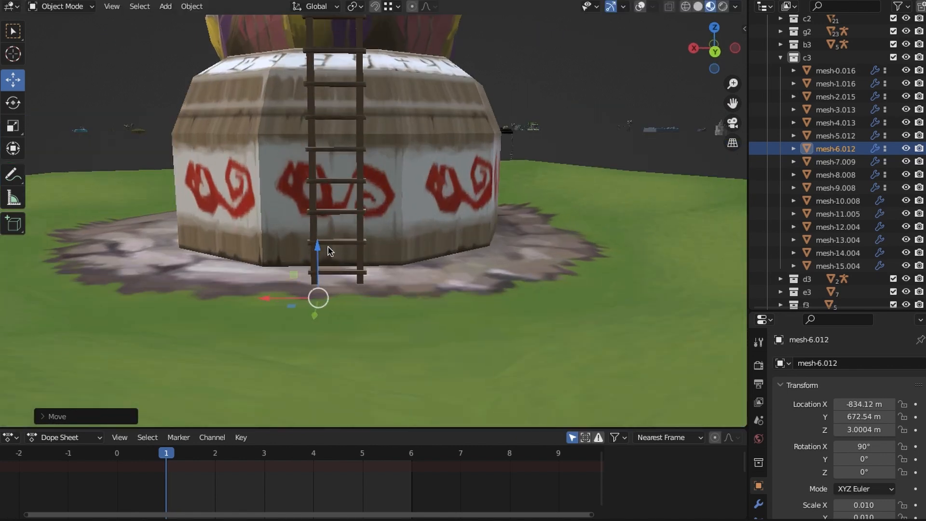
drag(316, 244, 314, 236)
scroll(420, 163, down, 5)
shift+middle_drag(419, 164, 318, 201)
scroll(359, 221, up, 3)
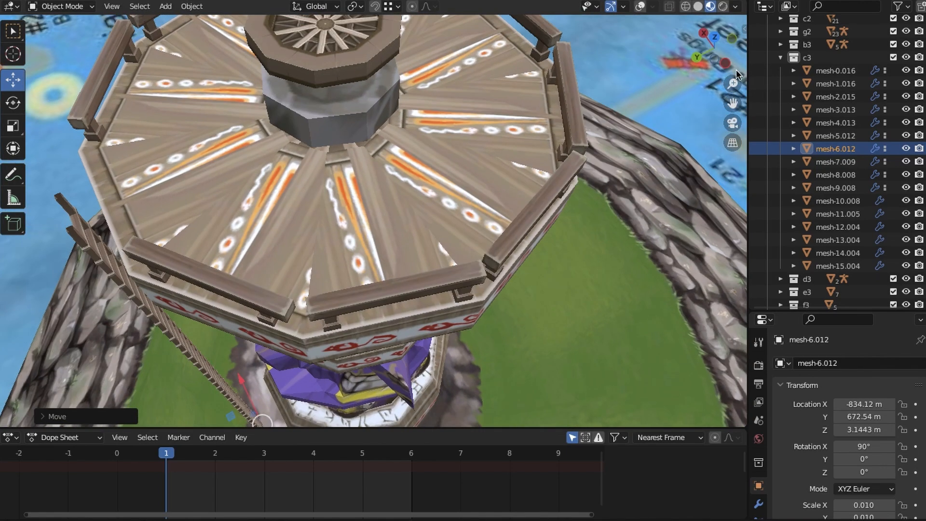
Step: From the top view, shift the ladder to about -834.03 m in X and 672.26 m in Y, against the tower's platform edge
drag(736, 71, 734, 72)
click(719, 42)
shift+middle_drag(403, 74, 424, 202)
scroll(389, 173, up, 6)
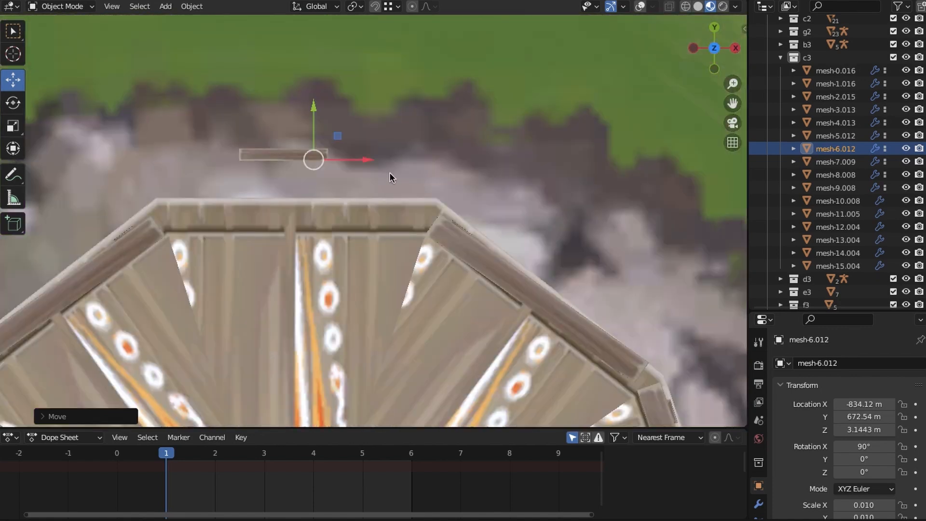
shift+middle_drag(390, 172, 438, 191)
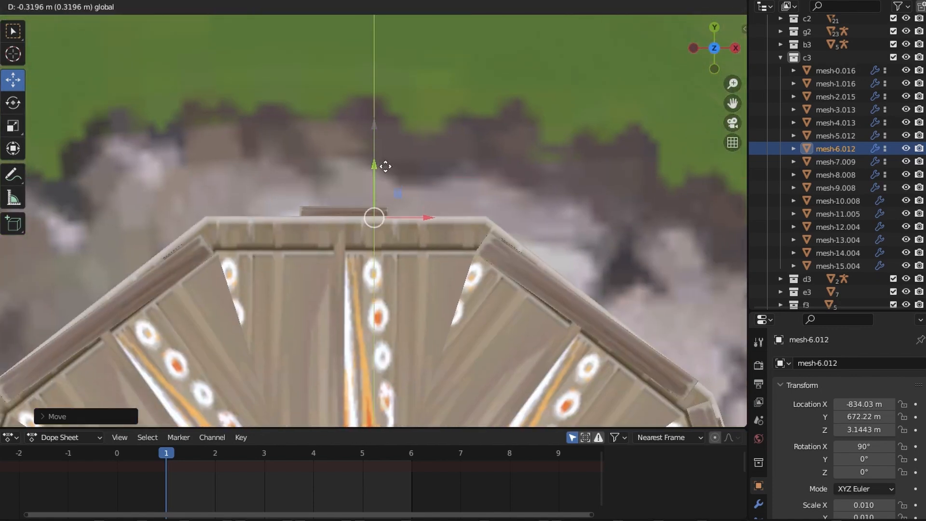
drag(387, 161, 387, 161)
middle_drag(388, 161, 359, 162)
Step: Collapse the c3 collection, then select the d3 collection's objects and move them onto the N. Triangle I. drawing
scroll(365, 290, down, 5)
scroll(381, 184, down, 4)
click(781, 57)
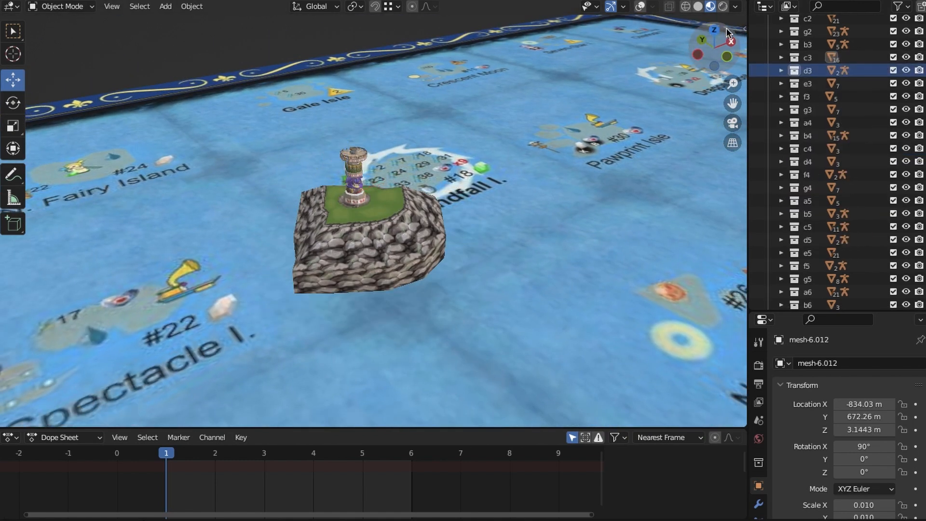
click(715, 30)
scroll(559, 213, down, 14)
shift+middle_drag(649, 198, 420, 213)
right_click(808, 70)
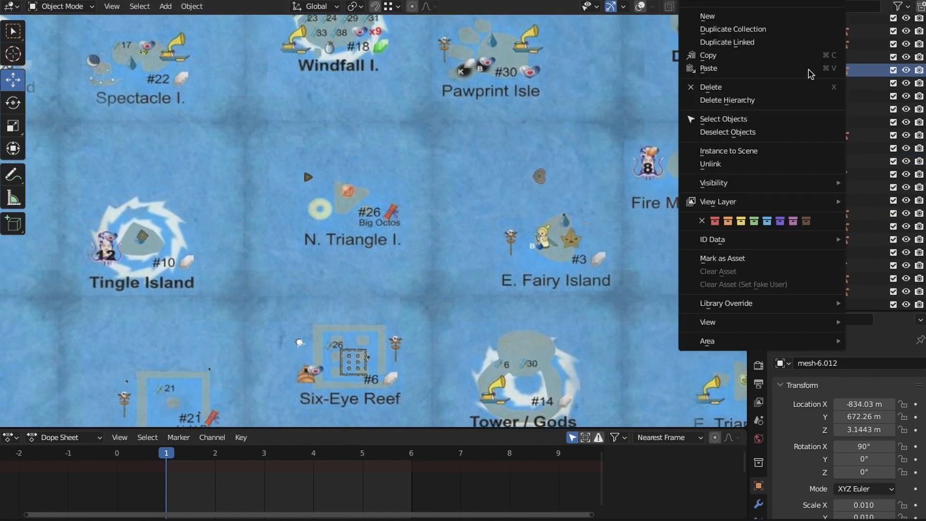
click(775, 125)
key(KP_Decimal)
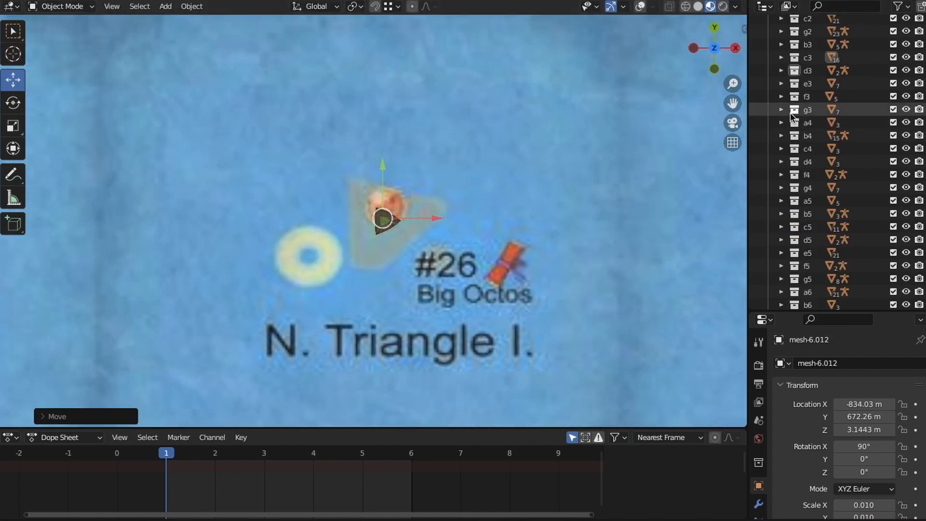
Step: Select the e3 collection's round island above E. Fairy Island, shift it along Y and delete the collection
click(814, 85)
scroll(473, 261, down, 4)
shift+middle_drag(473, 261, 300, 258)
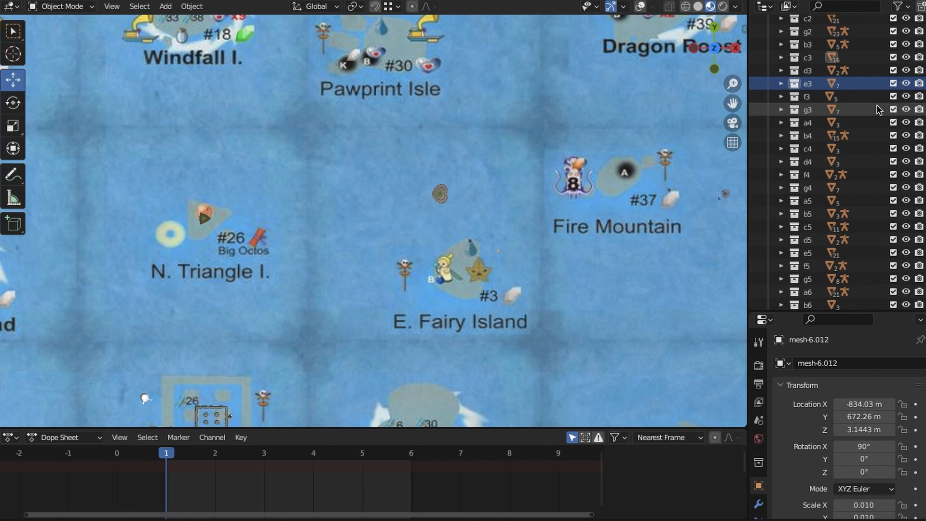
right_click(798, 82)
click(770, 119)
scroll(441, 195, up, 7)
drag(439, 135, 439, 217)
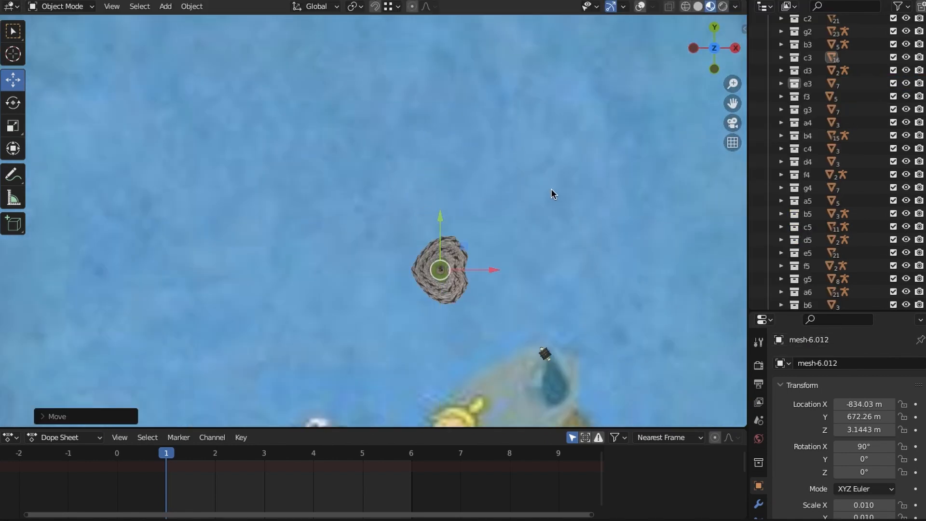
key(x)
click(552, 188)
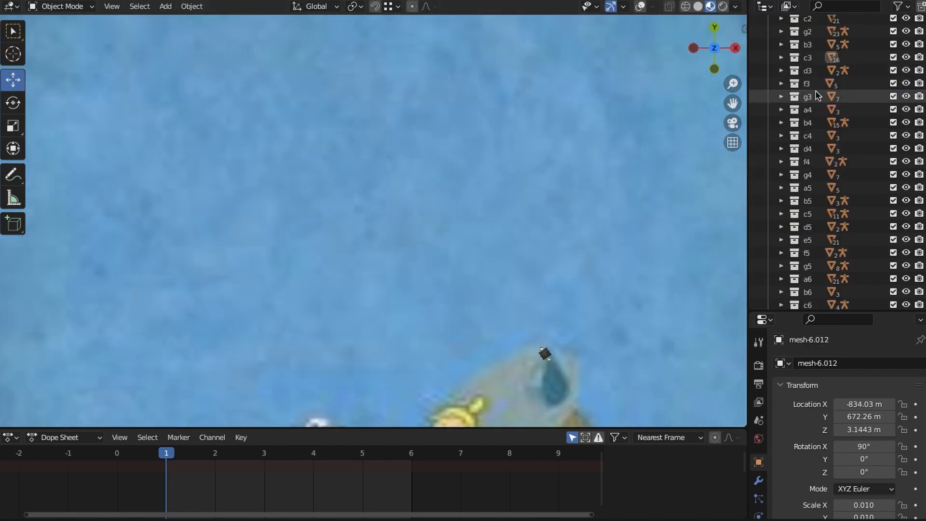
Step: Select the f3 collection's objects and move them along X and Y to the #37 marker of Fire Mountain
right_click(828, 85)
click(780, 120)
scroll(511, 265, down, 7)
shift+middle_drag(511, 265, 279, 261)
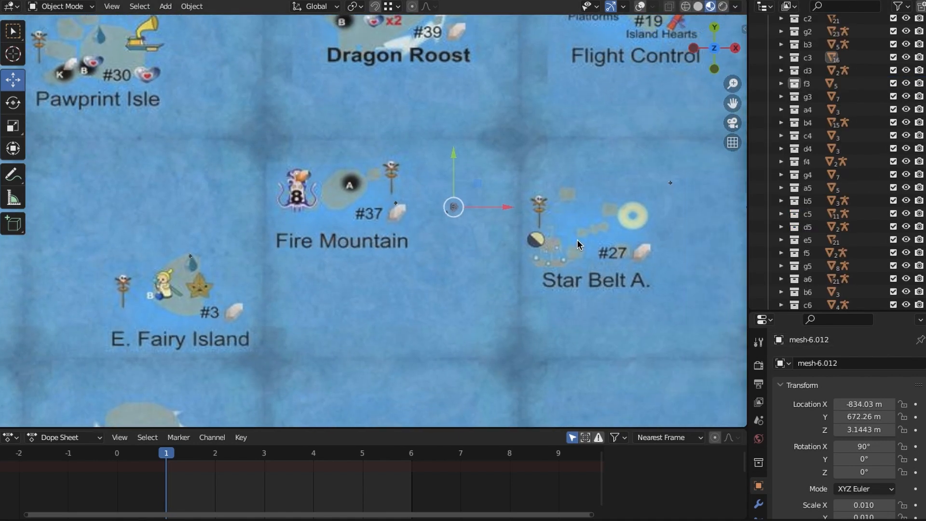
scroll(536, 200, up, 4)
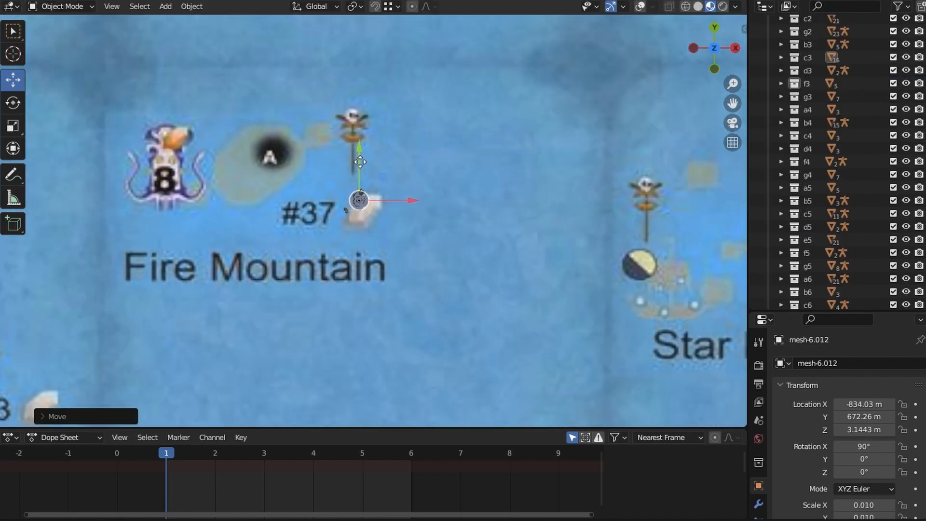
drag(360, 172, 361, 172)
scroll(389, 145, up, 13)
scroll(388, 144, down, 14)
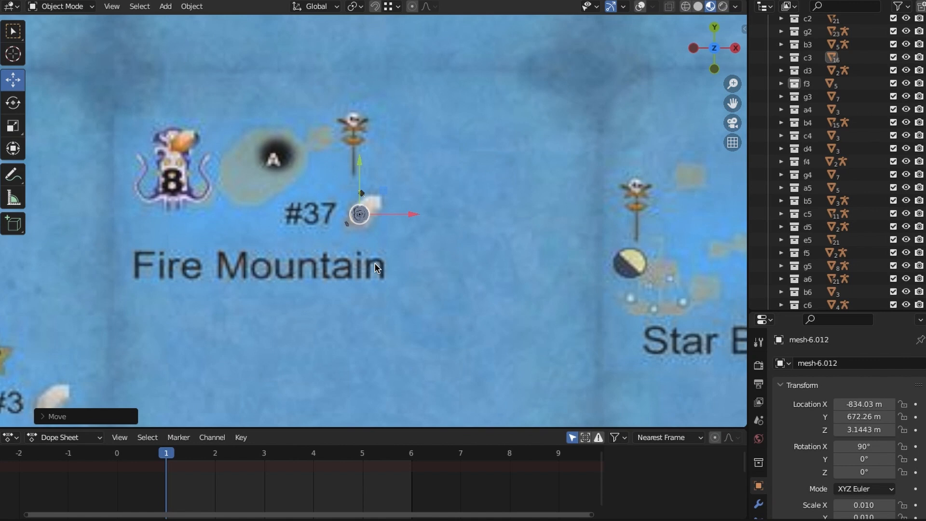
Step: Select the g3 collection's objects and move them along X and Y onto the Star Belt A. drawing
right_click(822, 98)
click(781, 119)
scroll(600, 177, down, 2)
shift+middle_drag(707, 174, 438, 186)
scroll(549, 230, up, 2)
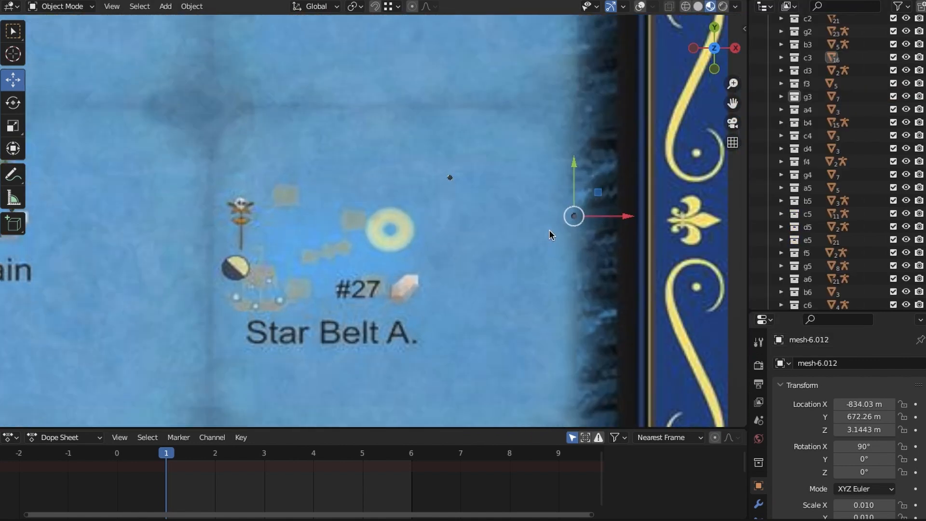
key(g)
key(x)
click(377, 227)
drag(337, 171, 337, 207)
scroll(383, 227, up, 2)
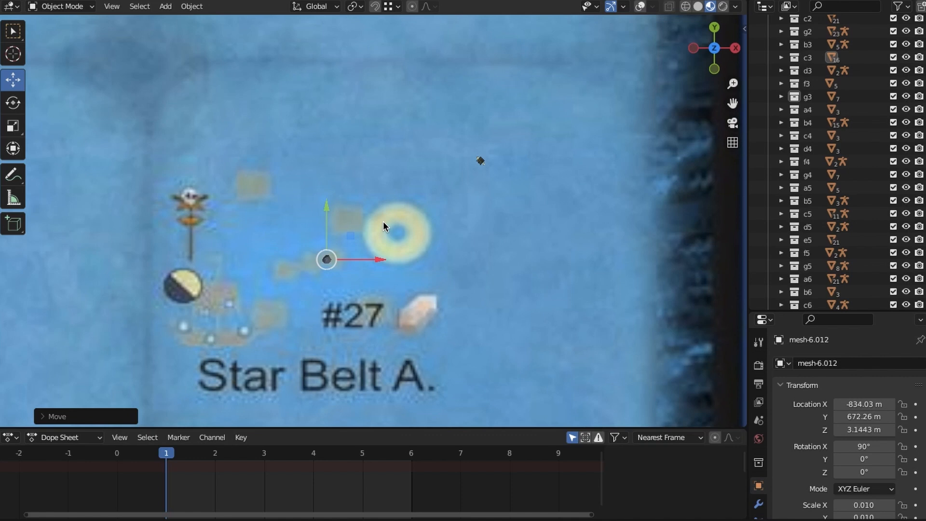
right_click(811, 98)
click(767, 121)
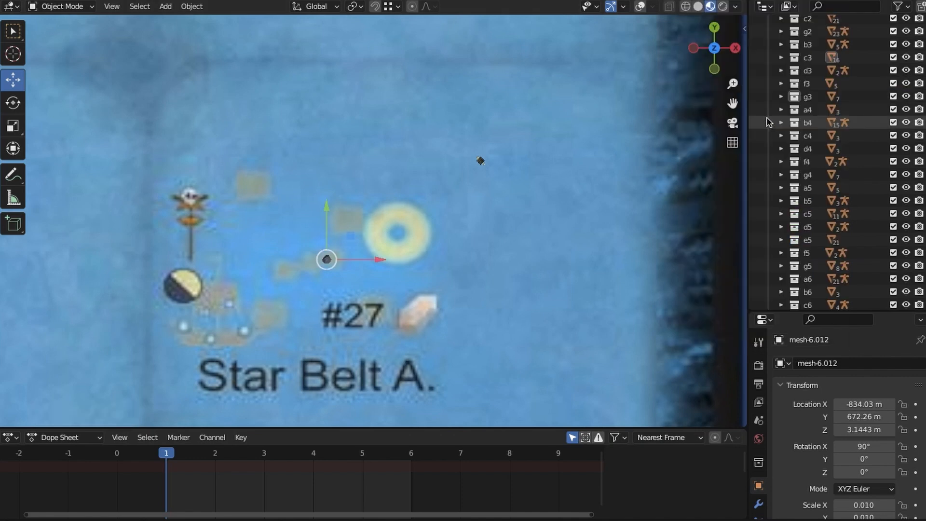
Step: Select the a4 collection's square reef and move it along X and Y inside the Three-Eye R. drawing
right_click(815, 110)
click(816, 118)
scroll(317, 267, down, 5)
scroll(322, 215, up, 3)
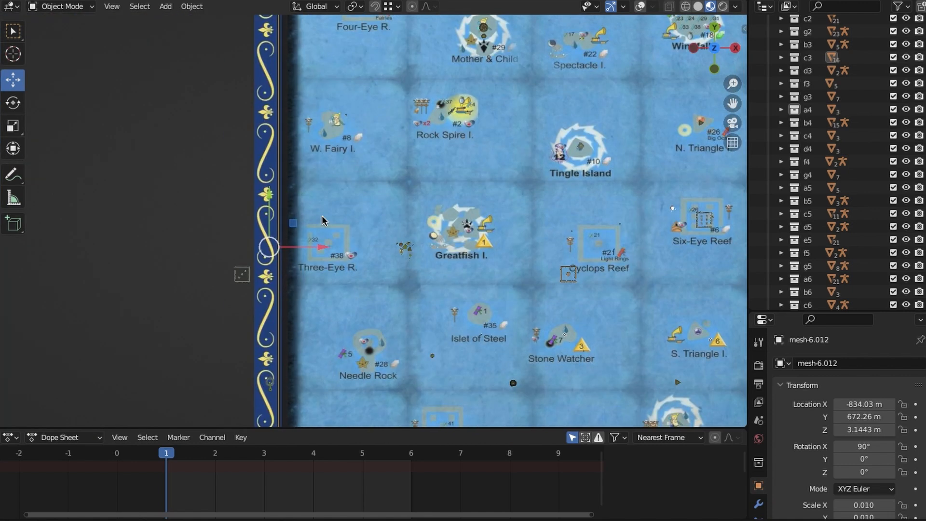
scroll(294, 244, up, 6)
drag(299, 246, 549, 233)
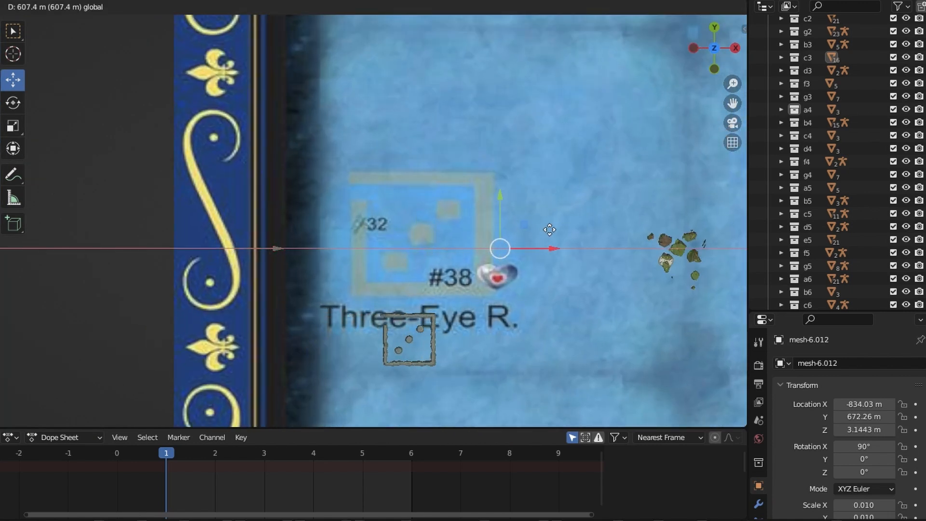
drag(501, 194, 506, 100)
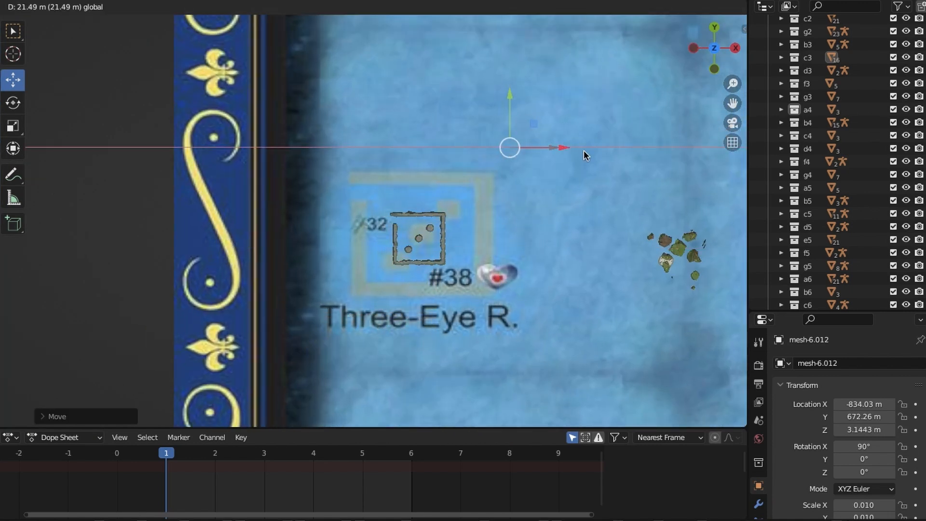
drag(583, 151, 584, 151)
Step: Select the b4 collection's island cluster beside Greatfish I. and delete the collection
shift+middle_drag(584, 151, 478, 178)
right_click(809, 125)
click(808, 127)
shift+middle_drag(693, 195, 330, 170)
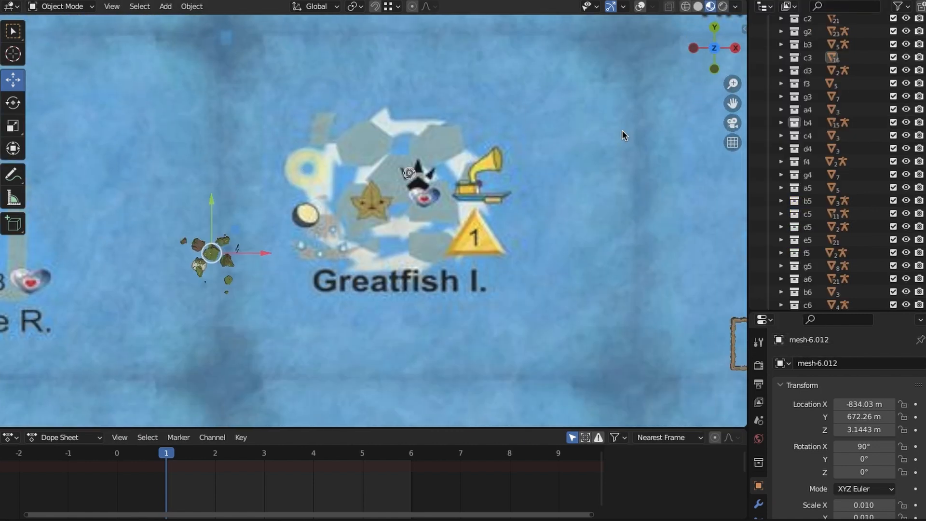
click(824, 122)
Step: Select the c4 collection's reef and move it onto the Cyclops Reef drawing, shifting it about 224 m along Y
shift+middle_drag(699, 183, 196, 155)
right_click(820, 126)
click(824, 127)
drag(163, 170, 167, 71)
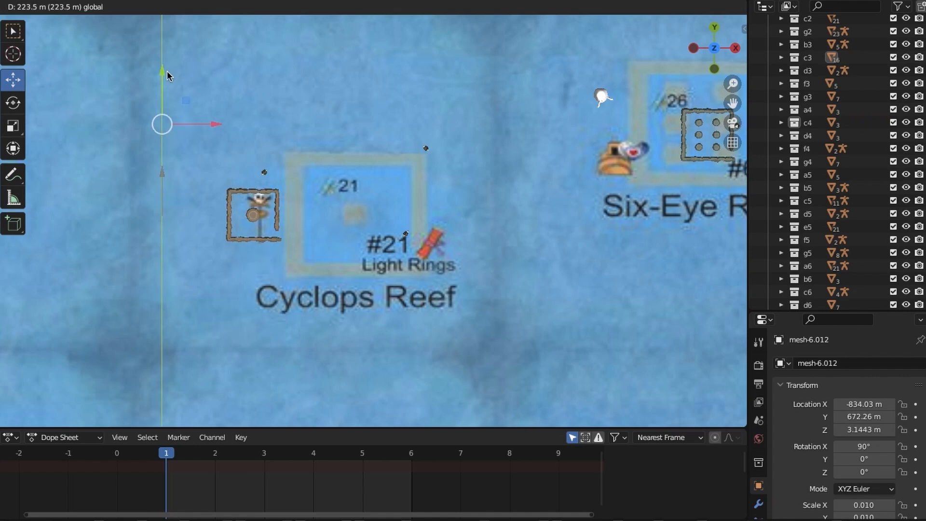
Step: Select the f4 collection's triangular island and move it onto the E. Triangle I. drawing
click(813, 137)
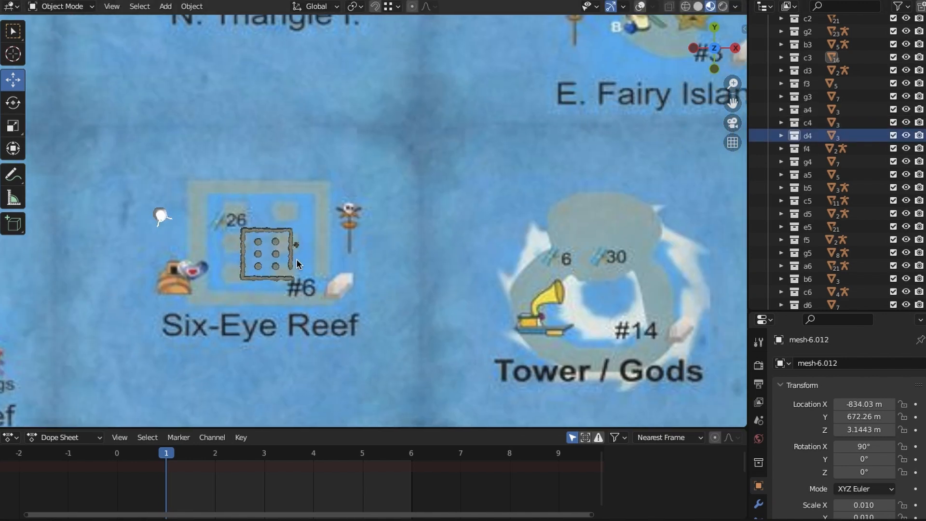
click(814, 149)
shift+middle_drag(457, 263, 197, 214)
right_click(808, 151)
click(811, 151)
scroll(546, 256, down, 3)
scroll(414, 223, up, 2)
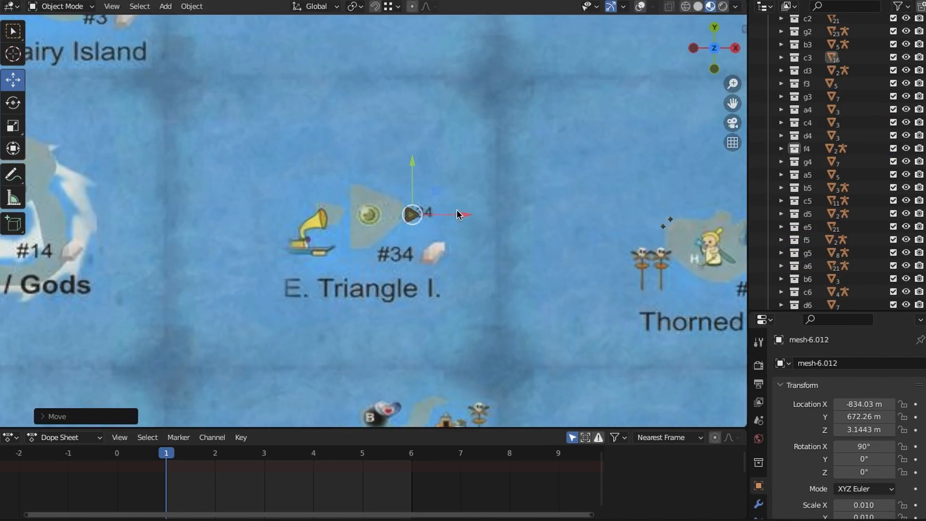
drag(426, 215, 420, 214)
scroll(438, 152, up, 9)
scroll(446, 198, down, 8)
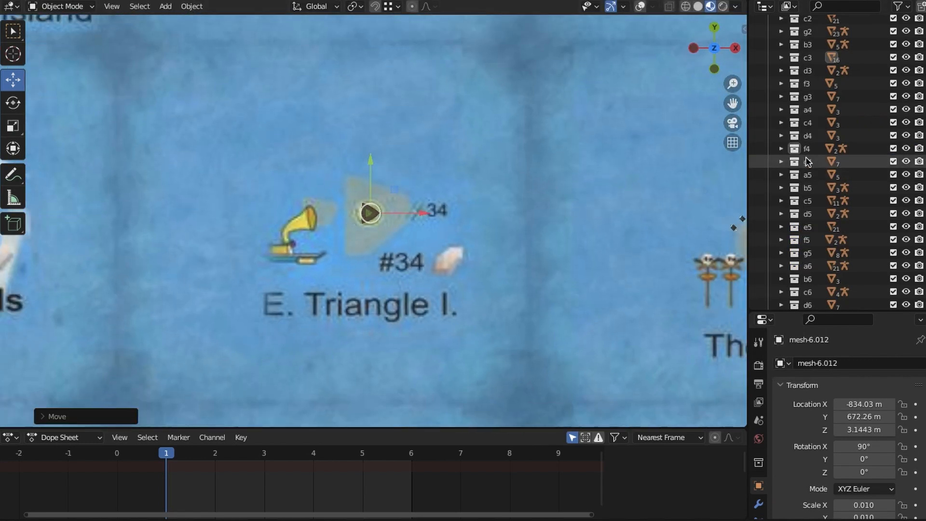
Step: Select the g4 collection's heart-shaped island and move it along X and Y onto the Thorned F. I. drawing
click(802, 161)
right_click(798, 162)
click(798, 161)
shift+middle_drag(567, 230, 282, 223)
drag(587, 278, 344, 279)
drag(309, 224, 298, 111)
shift+middle_drag(474, 319, 392, 195)
shift+middle_drag(392, 218, 470, 295)
drag(235, 50, 231, 397)
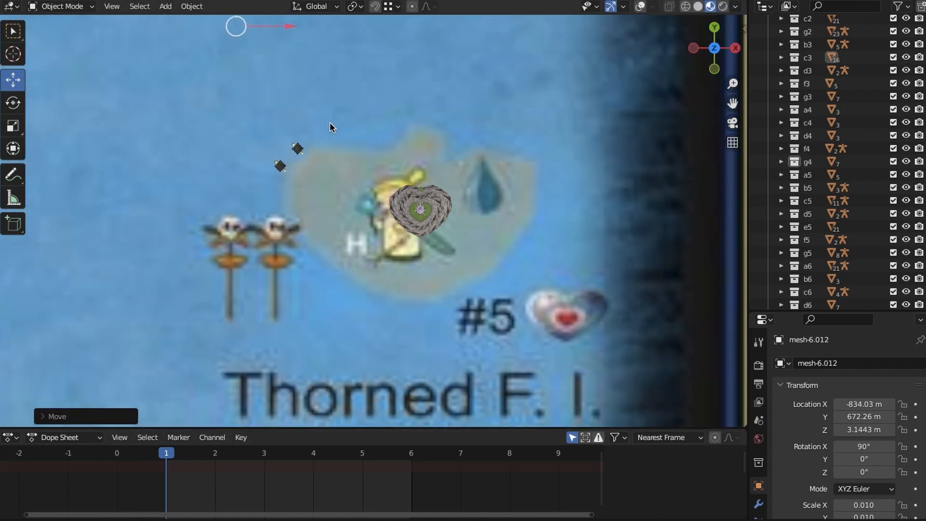
shift+middle_drag(329, 122, 379, 248)
drag(301, 90, 284, 89)
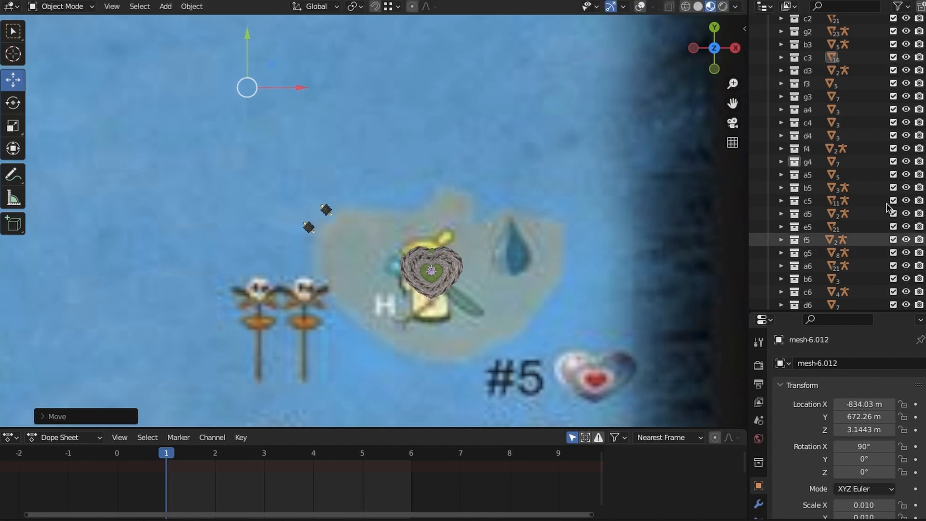
Step: Select the a5 collection's objects and move them along X and Y onto the Needle Rock drawing
right_click(818, 169)
click(814, 168)
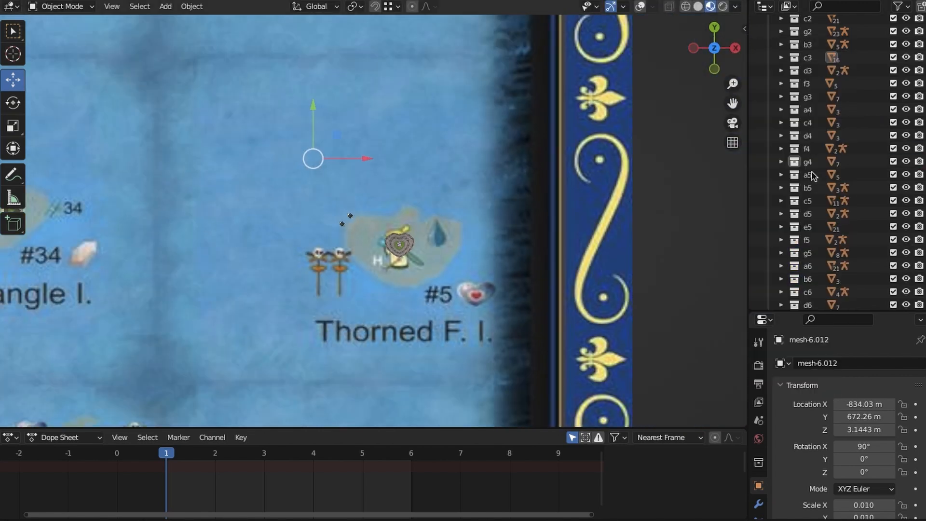
right_click(815, 178)
click(814, 179)
shift+middle_drag(302, 229, 645, 101)
shift+middle_drag(182, 280, 426, 192)
scroll(425, 193, down, 5)
shift+middle_drag(301, 314, 573, 248)
shift+middle_drag(29, 258, 389, 273)
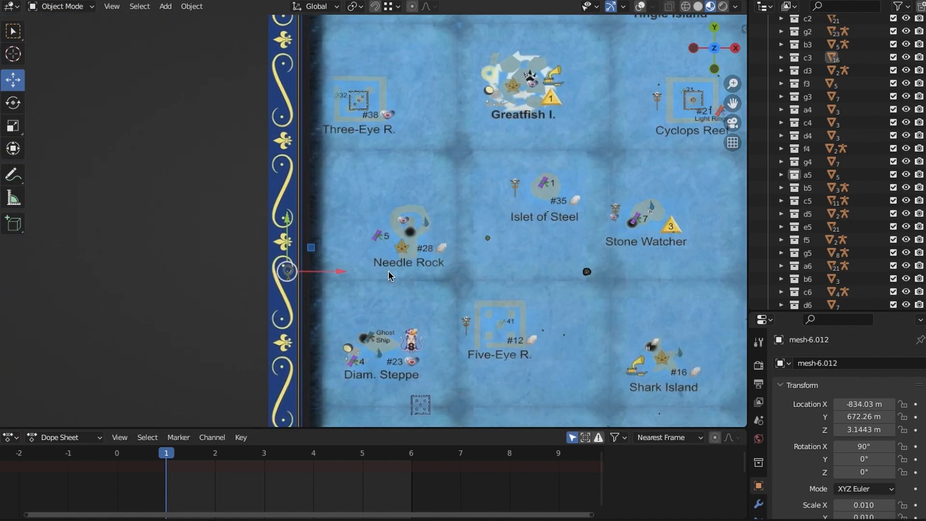
scroll(389, 273, up, 4)
drag(248, 328, 500, 315)
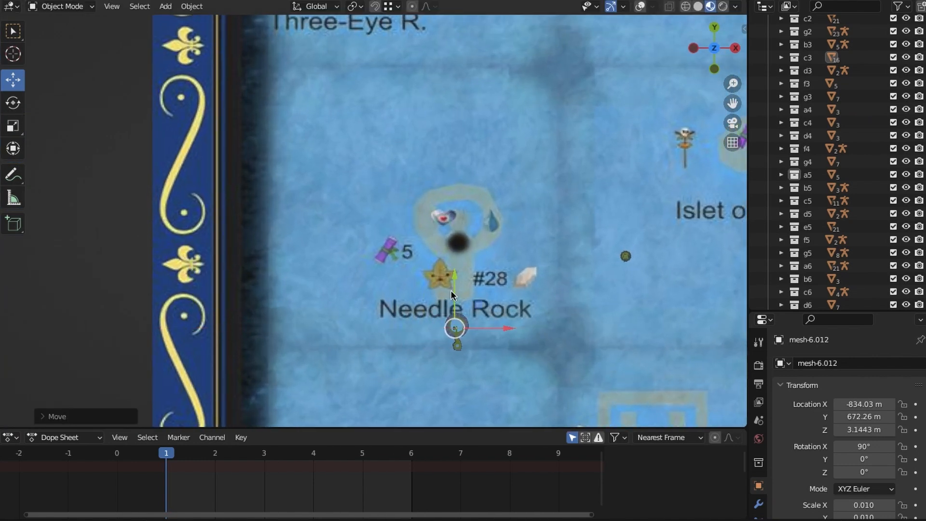
drag(452, 290, 455, 178)
Step: Select the b5 collection's objects and move them along X and Y onto the Islet of Steel drawing
click(821, 190)
middle_drag(819, 214, 817, 101)
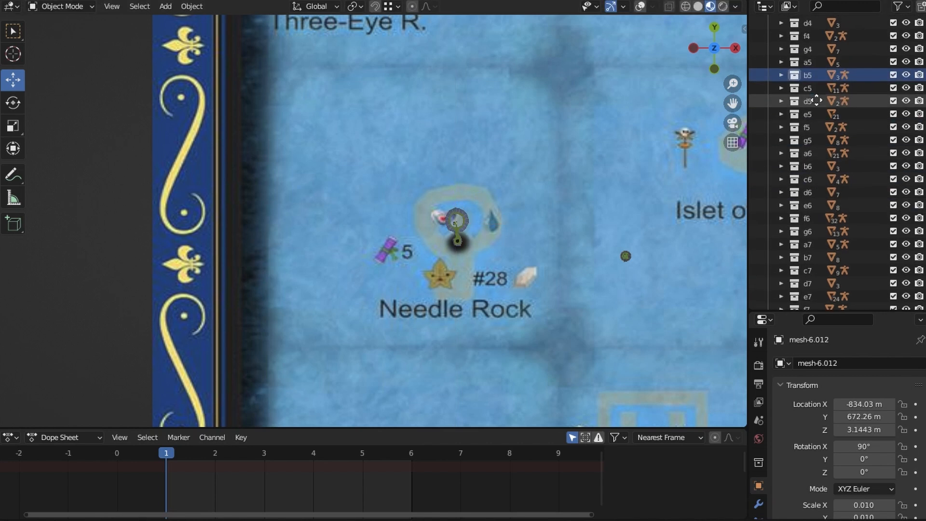
right_click(815, 76)
click(814, 121)
shift+middle_drag(623, 265, 259, 288)
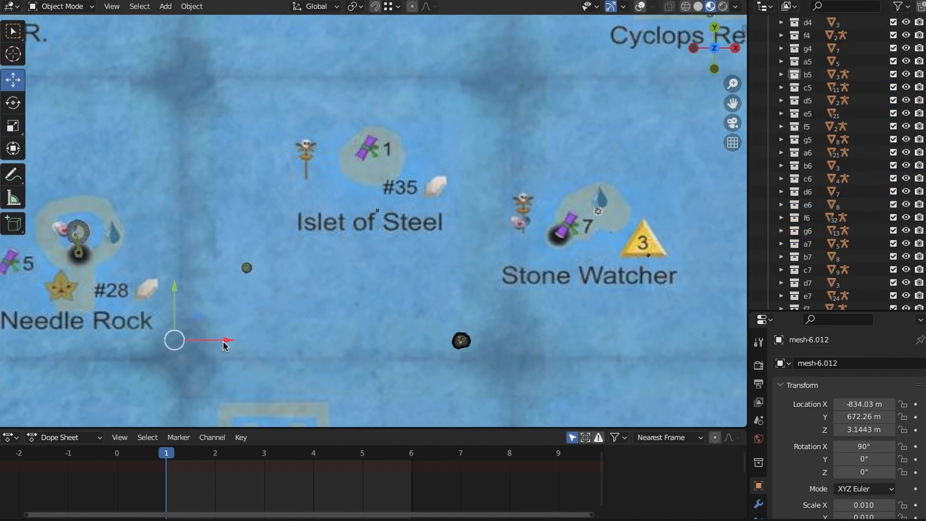
drag(357, 340, 349, 341)
drag(300, 306, 289, 188)
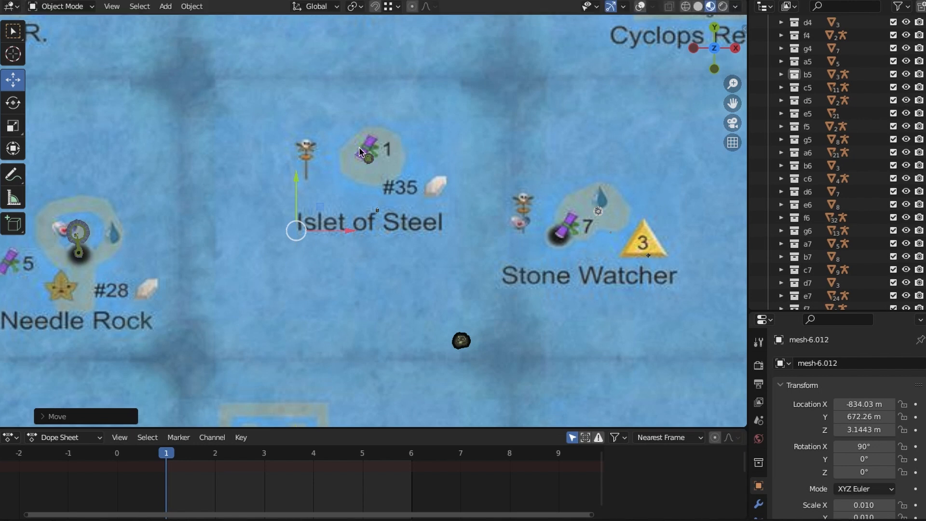
Step: Select the c5 collection's objects and move them along X and Y onto the Stone Watcher drawing
click(808, 87)
right_click(807, 87)
click(714, 119)
shift+middle_drag(576, 342, 425, 353)
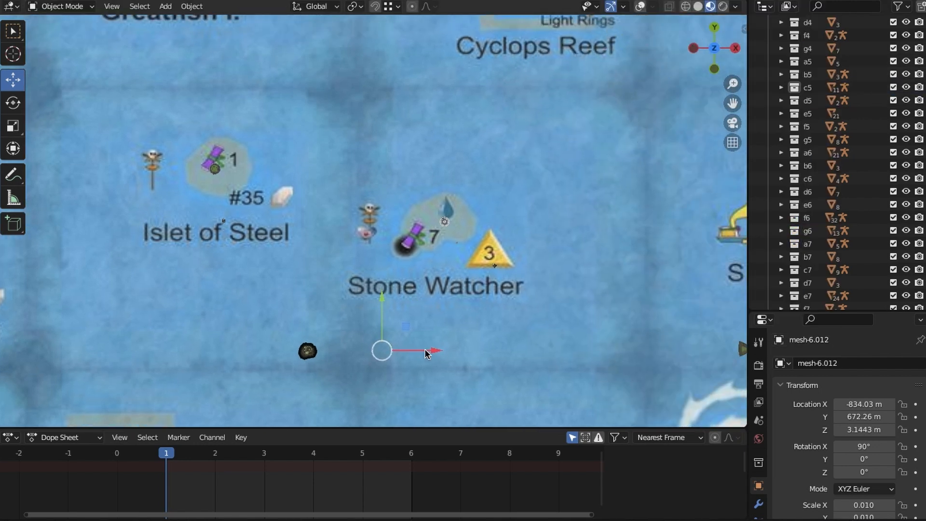
drag(424, 352, 573, 345)
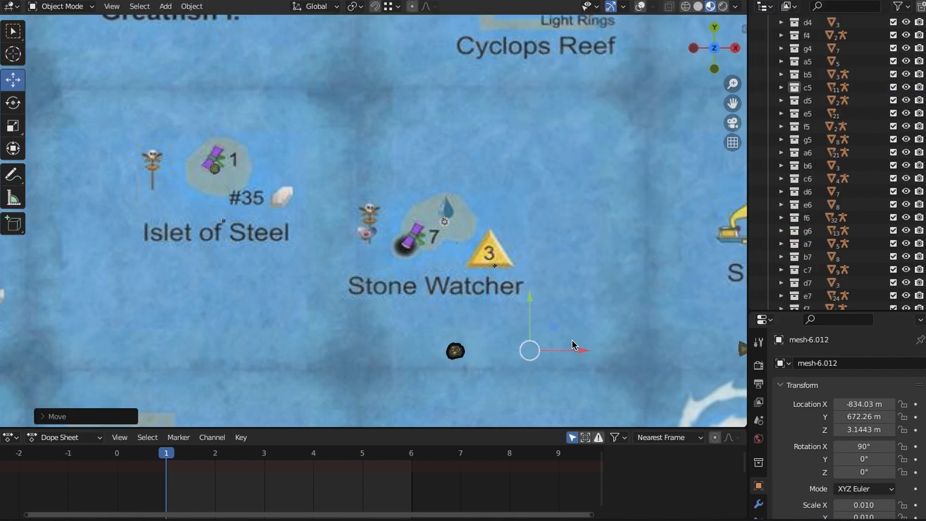
drag(530, 292, 513, 230)
click(508, 179)
click(808, 100)
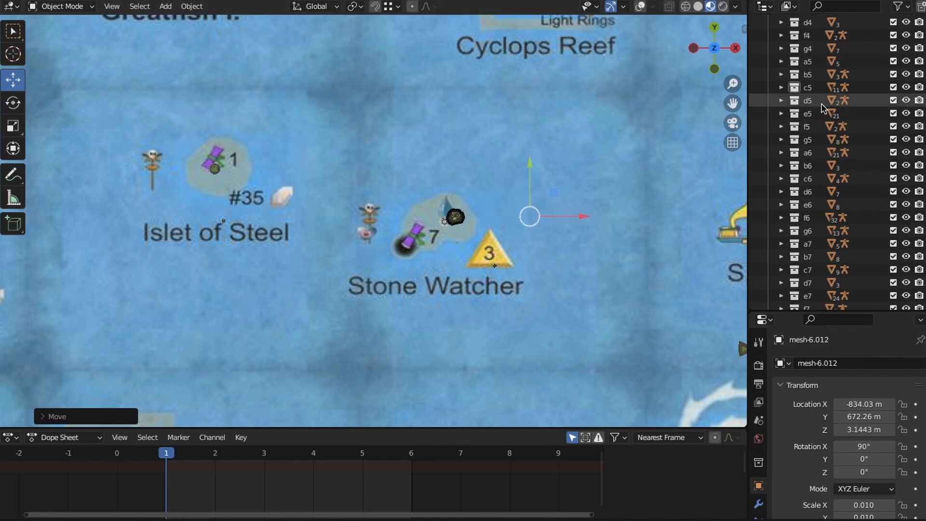
Step: Select the d5 collection's objects and move them along Y and X onto the S. Triangle I. drawing
right_click(808, 101)
click(714, 118)
shift+middle_drag(728, 315, 291, 294)
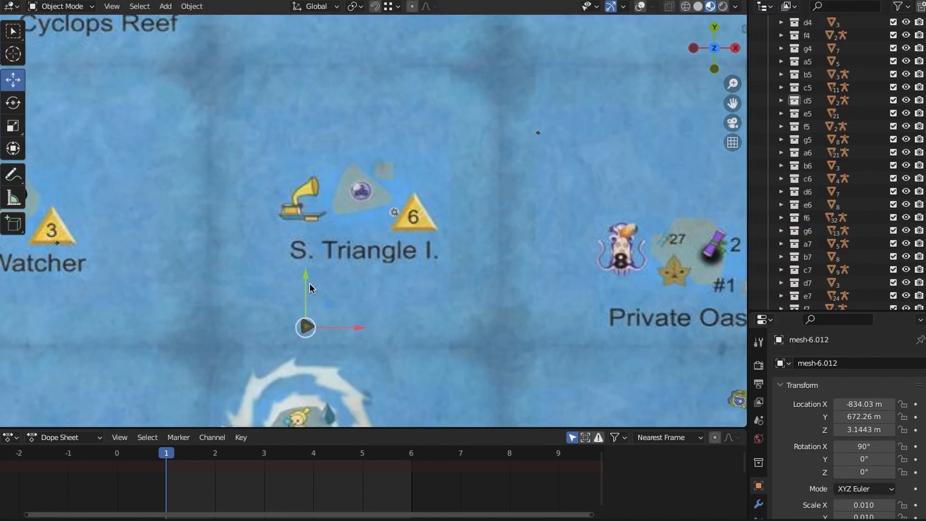
drag(309, 284, 309, 153)
drag(397, 195, 411, 196)
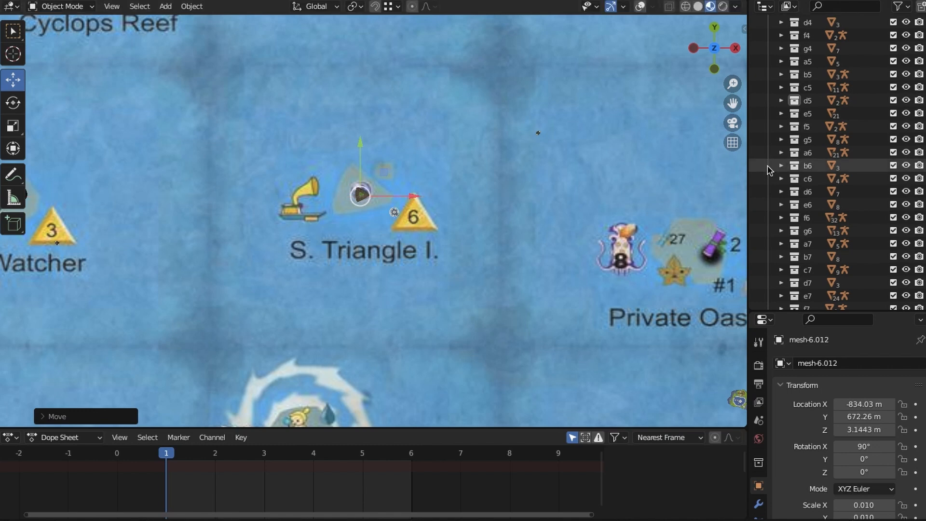
Step: Select the e5 collection's objects and move them along Y and X onto the Private Oasis drawing
right_click(807, 115)
click(807, 118)
shift+middle_drag(621, 242, 342, 259)
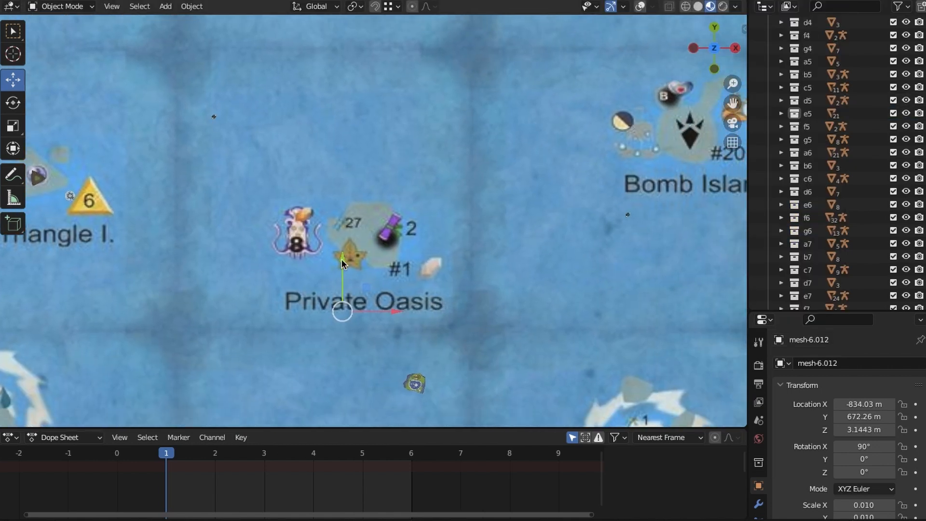
key(g)
key(y)
drag(361, 95, 360, 96)
drag(376, 149, 328, 145)
shift+middle_drag(426, 253, 458, 256)
scroll(423, 241, up, 2)
scroll(424, 241, up, 7)
scroll(418, 250, down, 1)
click(713, 28)
scroll(450, 298, down, 3)
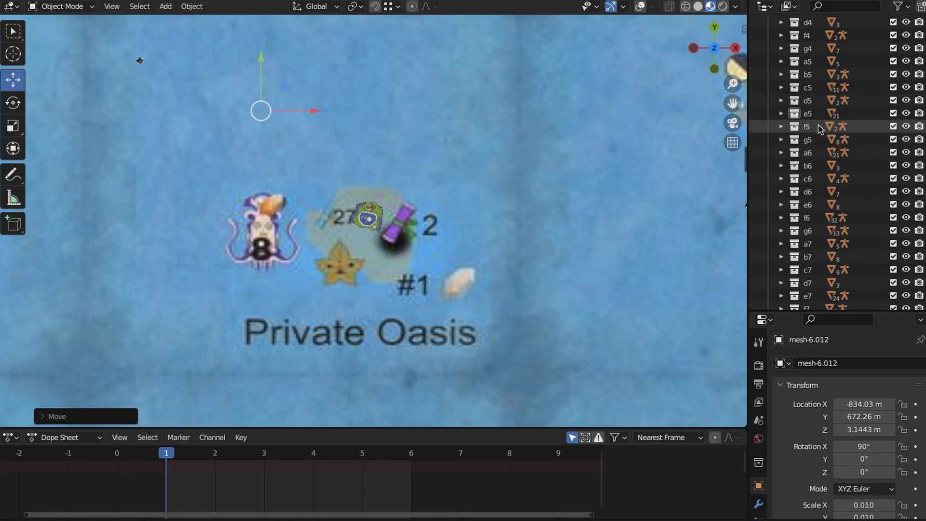
Step: Select the f5 collection's objects and move them along Y and X onto the Bomb Island drawing
click(807, 129)
right_click(807, 128)
click(801, 129)
scroll(567, 246, down, 3)
shift+middle_drag(675, 260, 443, 274)
scroll(577, 289, up, 1)
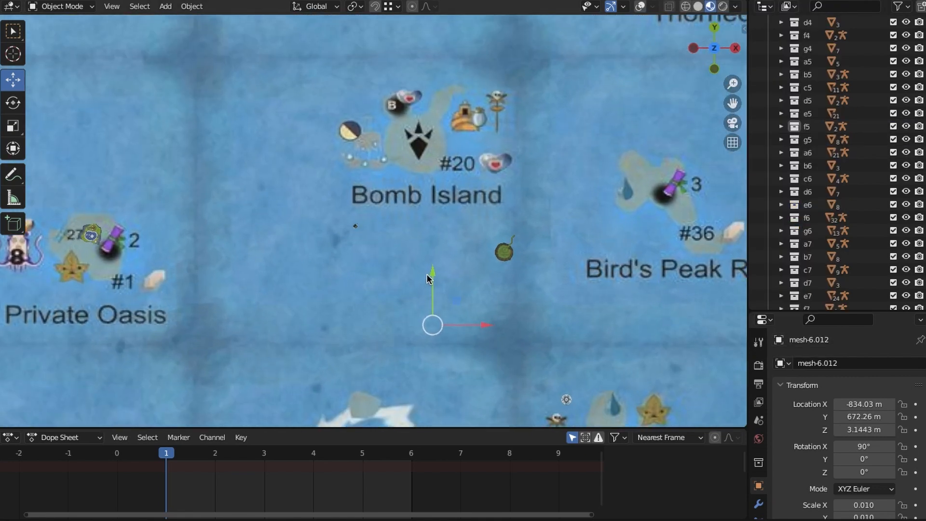
drag(406, 173, 406, 174)
drag(483, 226, 415, 226)
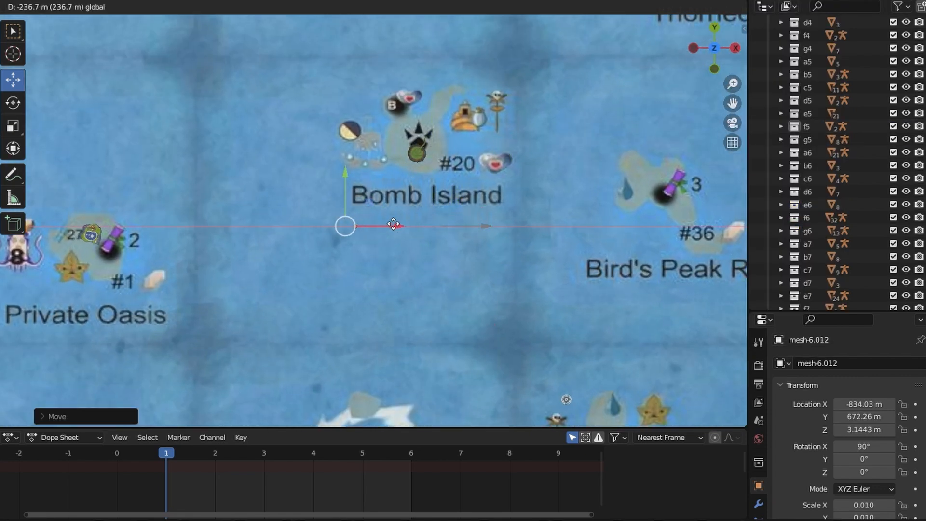
drag(346, 176, 346, 168)
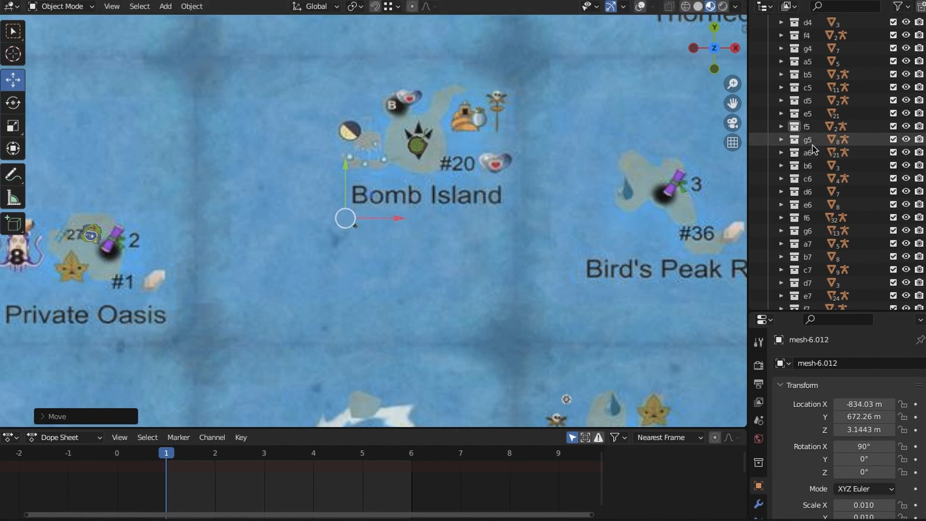
Step: Select the g5 collection's objects and move them along Y and X onto the Bird's Peak R. drawing
right_click(810, 143)
click(810, 144)
shift+middle_drag(552, 271, 301, 261)
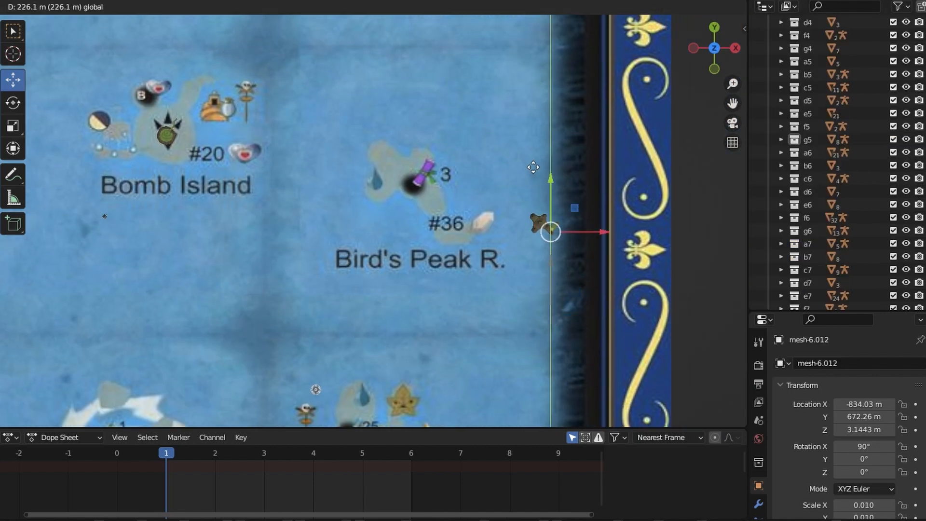
drag(533, 167, 533, 154)
drag(603, 225, 502, 228)
drag(444, 187, 443, 188)
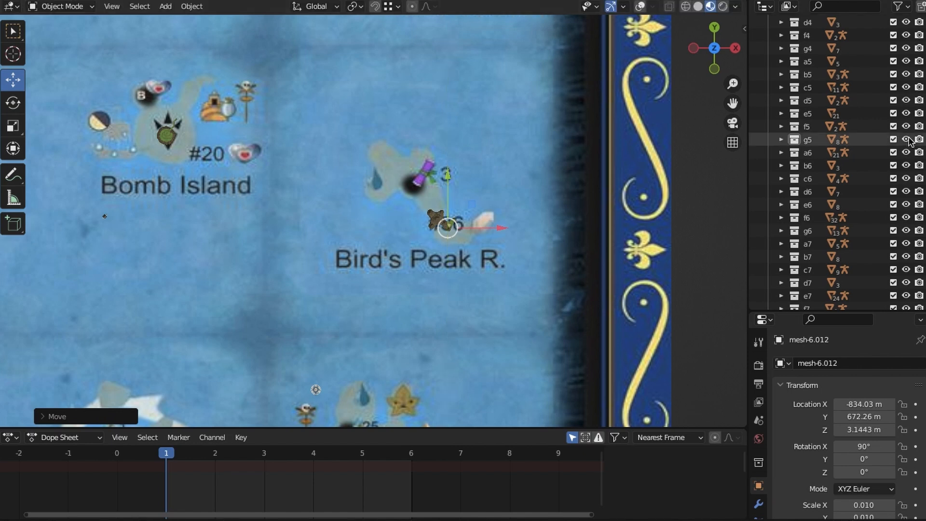
Step: Select the a6 collection's objects and move them along Y and X onto the Diam. Steppe drawing
right_click(805, 151)
click(805, 151)
scroll(519, 230, down, 5)
shift+middle_drag(519, 229, 604, 259)
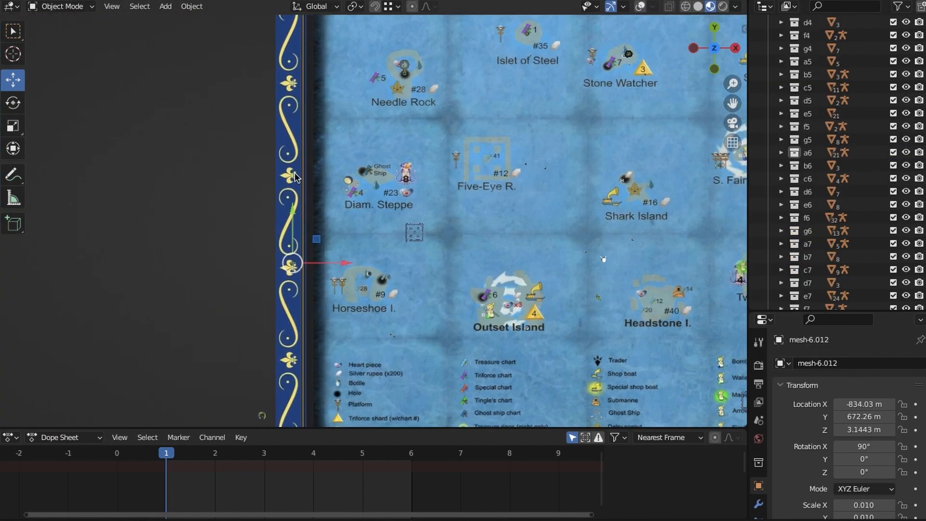
scroll(300, 241, up, 4)
drag(198, 266, 199, 93)
drag(248, 140, 445, 140)
scroll(433, 242, up, 4)
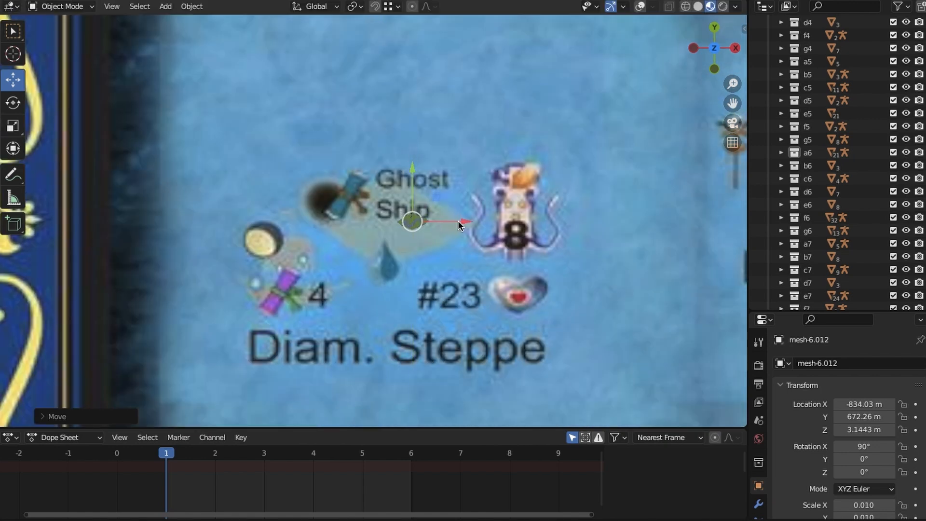
drag(459, 221, 442, 221)
Step: Select the b6 collection's objects and move them along X and Y onto the Five-Eye R. drawing
click(810, 168)
middle_drag(832, 243, 839, 117)
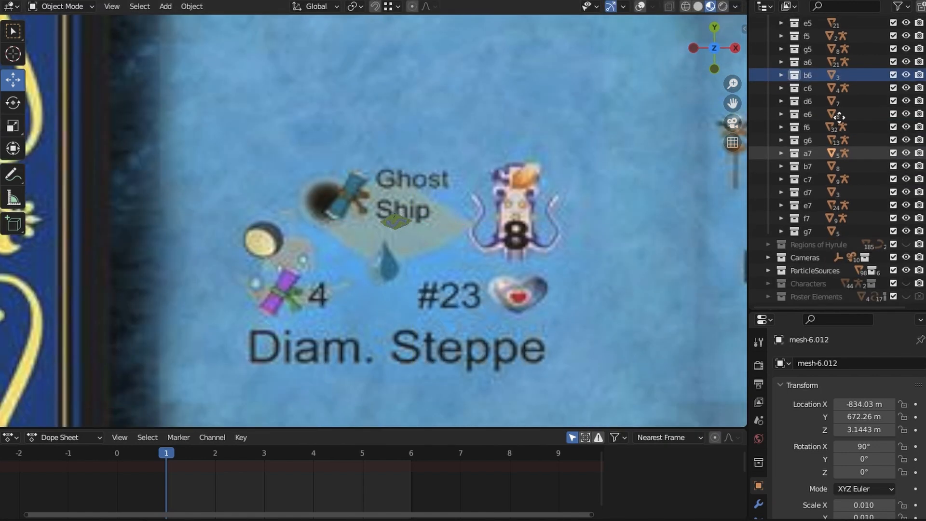
right_click(808, 78)
click(774, 120)
scroll(606, 262, down, 5)
shift+middle_drag(607, 263, 410, 233)
scroll(405, 233, up, 1)
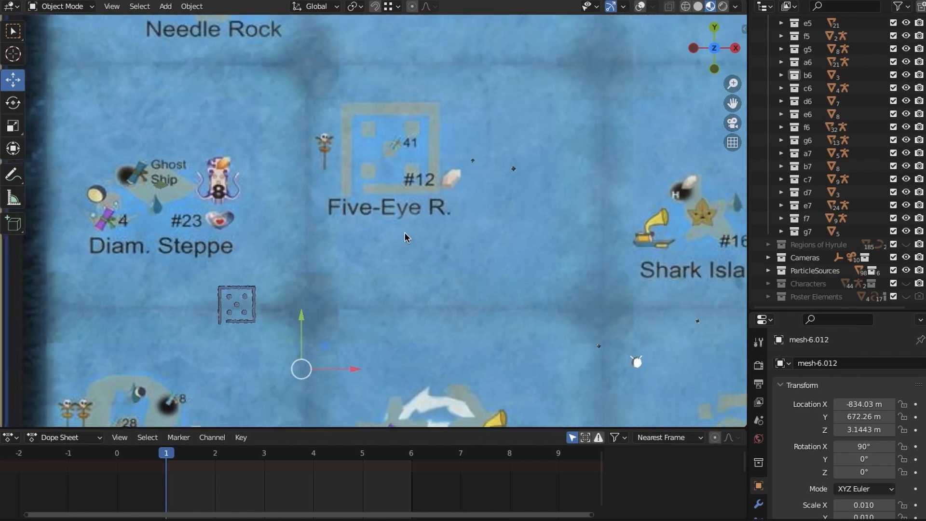
drag(348, 369, 441, 371)
drag(505, 370, 498, 370)
drag(452, 304, 452, 194)
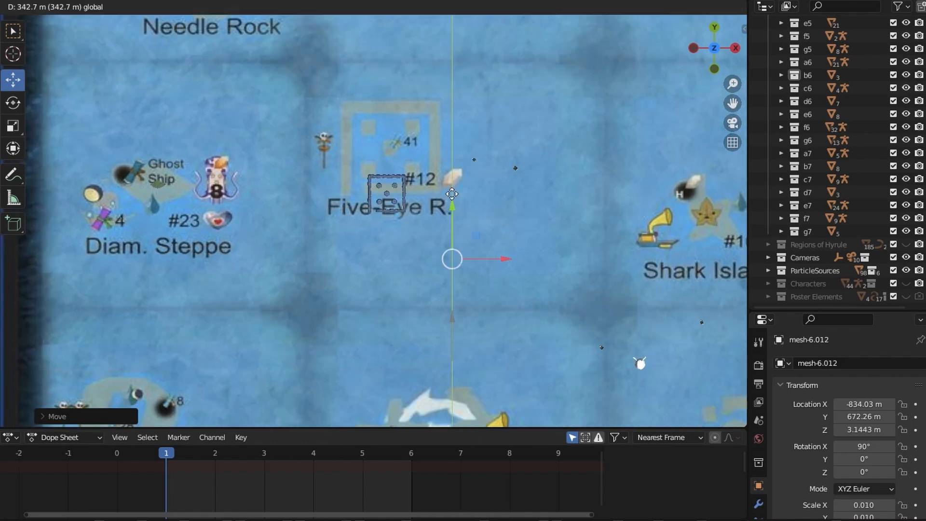
Step: Select the c6 collection's objects and move them along Y and X onto the Shark Island drawing
right_click(809, 89)
click(786, 120)
shift+middle_drag(709, 204, 376, 178)
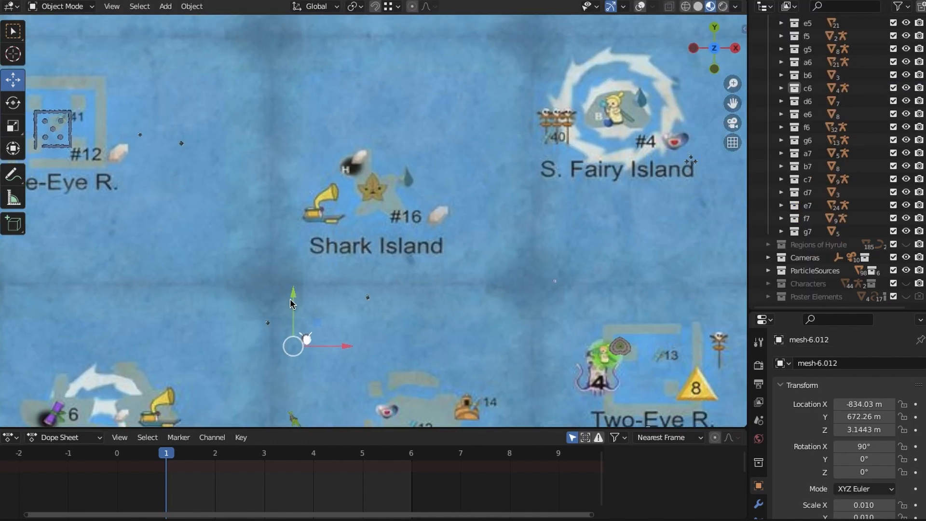
scroll(377, 179, up, 1)
drag(331, 63, 331, 63)
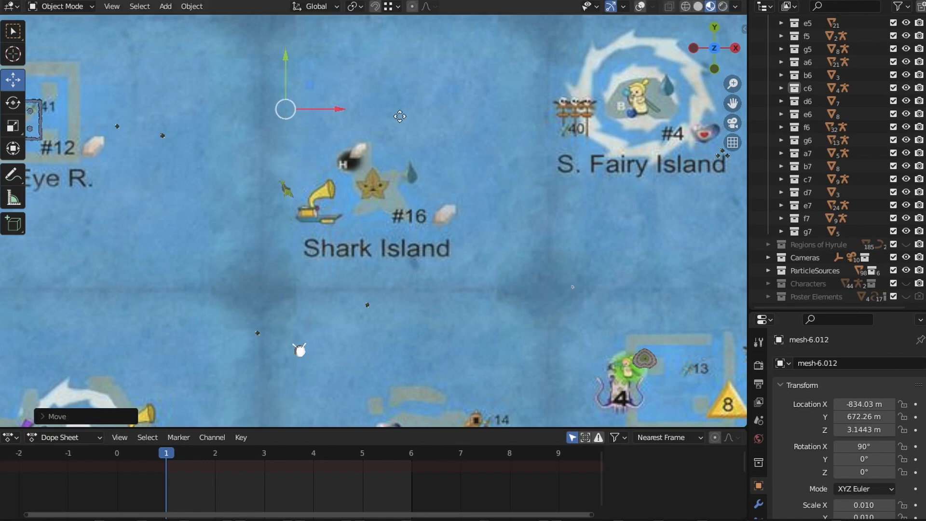
drag(426, 116, 426, 116)
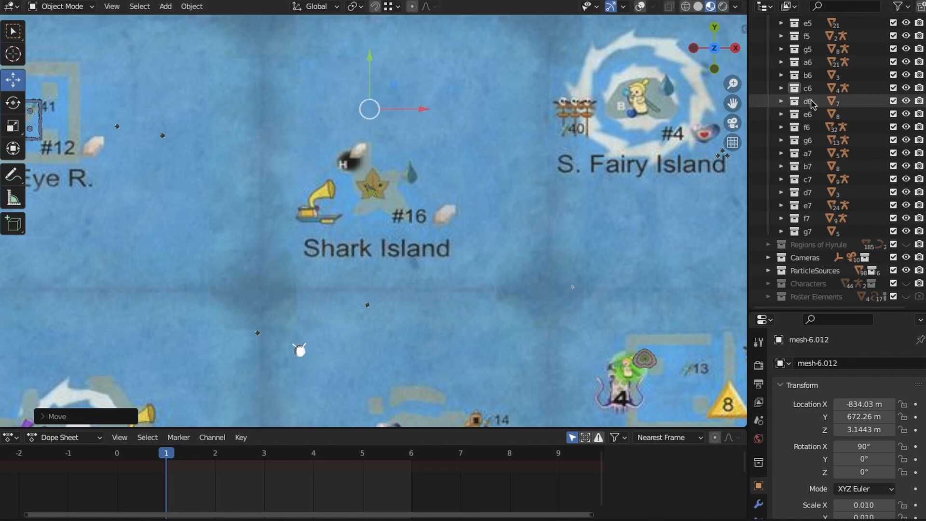
Step: Select the d6 collection's objects and move them along Y onto the S. Fairy Island drawing
right_click(811, 101)
click(783, 120)
shift+middle_drag(603, 219, 382, 233)
drag(424, 320, 436, 53)
shift+middle_drag(473, 123, 453, 250)
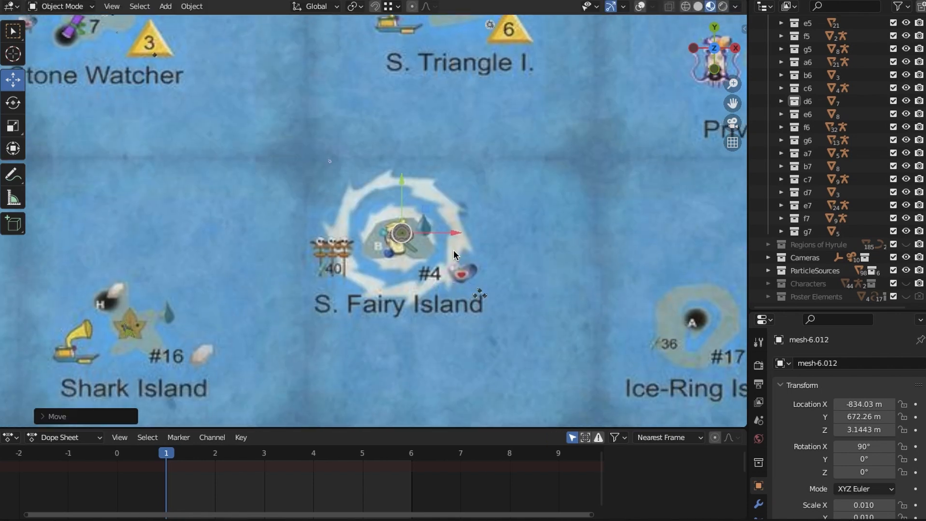
scroll(454, 250, up, 3)
drag(426, 193, 427, 213)
Step: Delete the d6 collection together with its island objects on the S. Fairy Island drawing
shift+middle_drag(432, 227, 497, 338)
scroll(487, 256, up, 4)
scroll(487, 256, down, 2)
shift+middle_drag(675, 387, 528, 230)
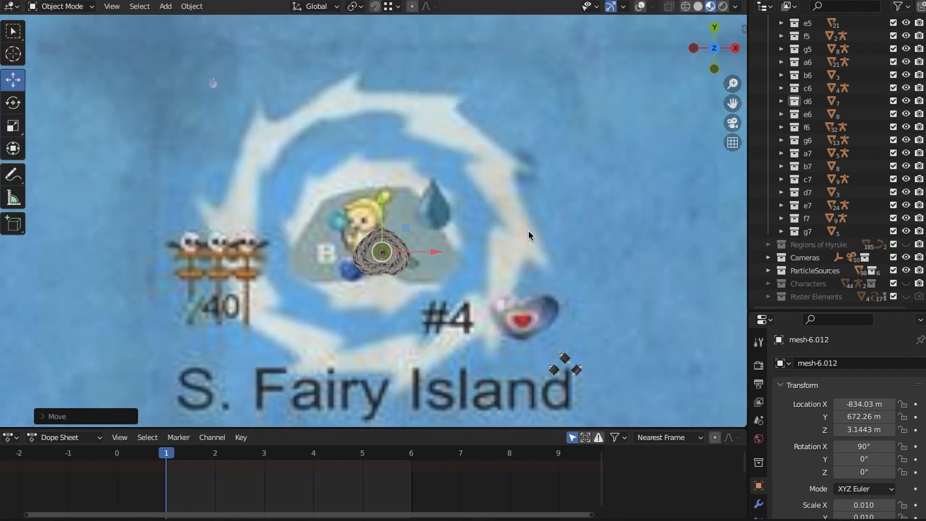
click(558, 230)
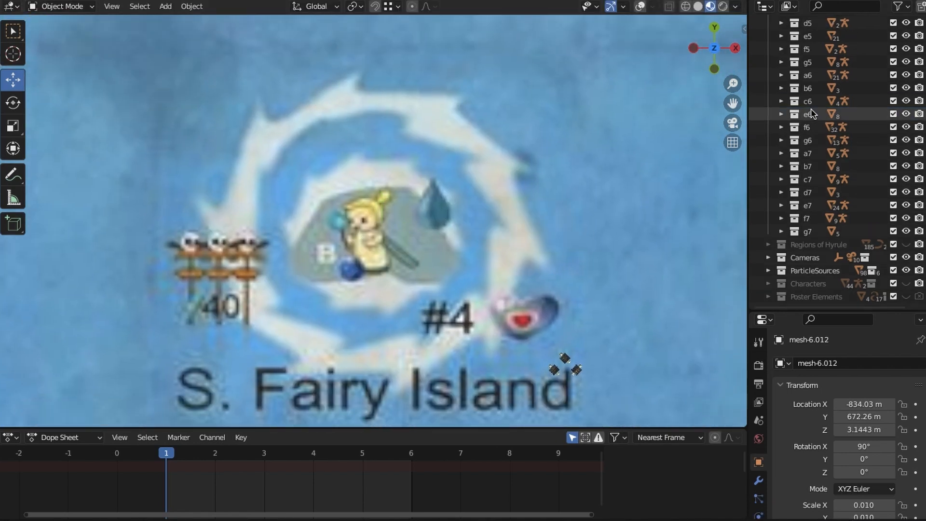
Step: Select the e6 collection's objects and move them along Y and X onto the Ice-Ring Isle drawing
right_click(813, 118)
click(794, 121)
scroll(531, 310, down, 4)
shift+middle_drag(531, 311, 401, 248)
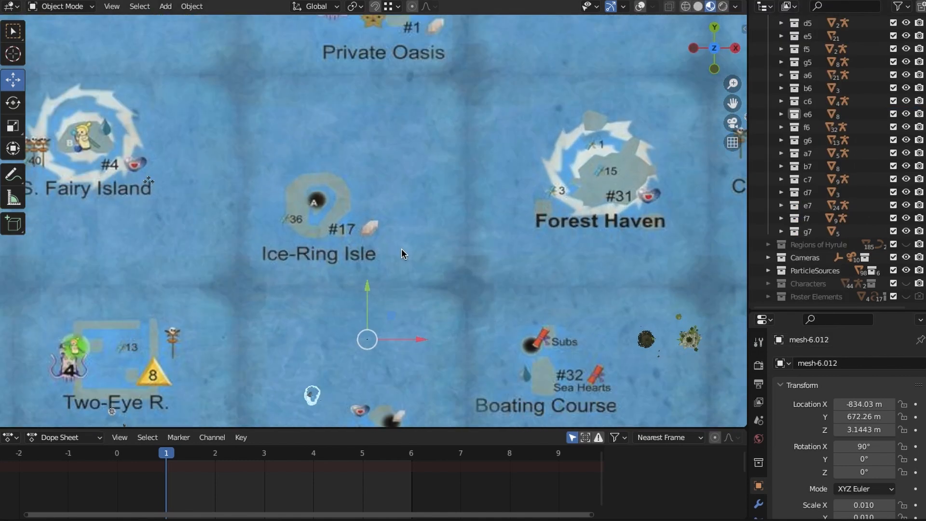
key(g)
key(y)
drag(389, 85, 390, 72)
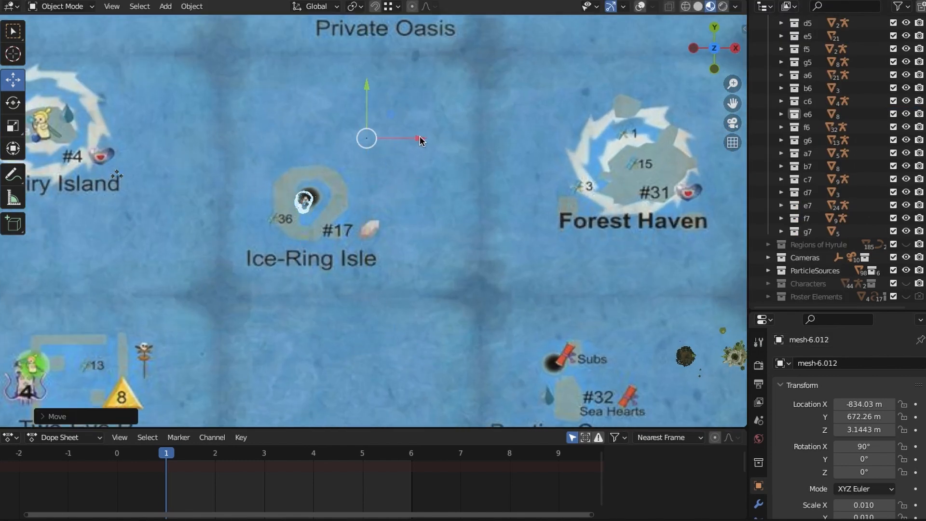
drag(422, 138, 429, 138)
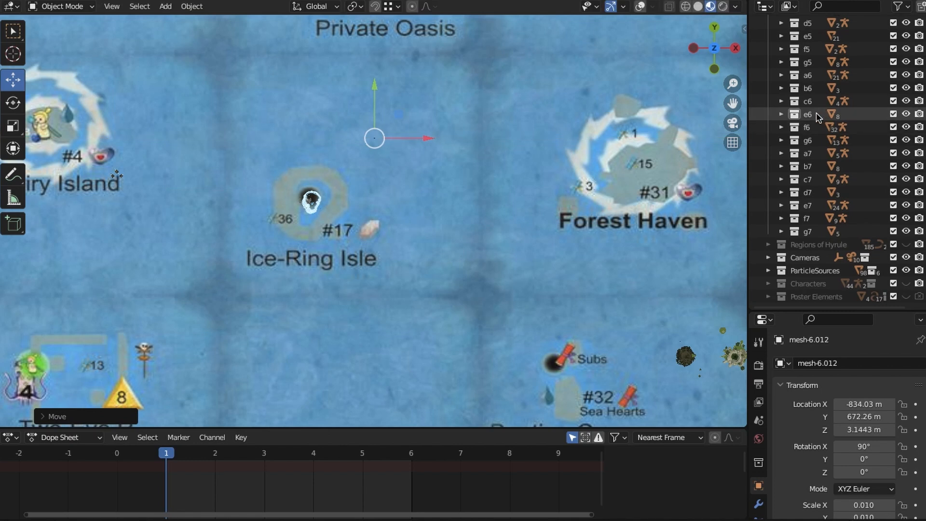
Step: Select the f6 collection's objects and move them along Y and X onto the Forest Haven drawing
right_click(816, 118)
click(810, 118)
right_click(813, 128)
click(810, 128)
shift+middle_drag(568, 288, 365, 273)
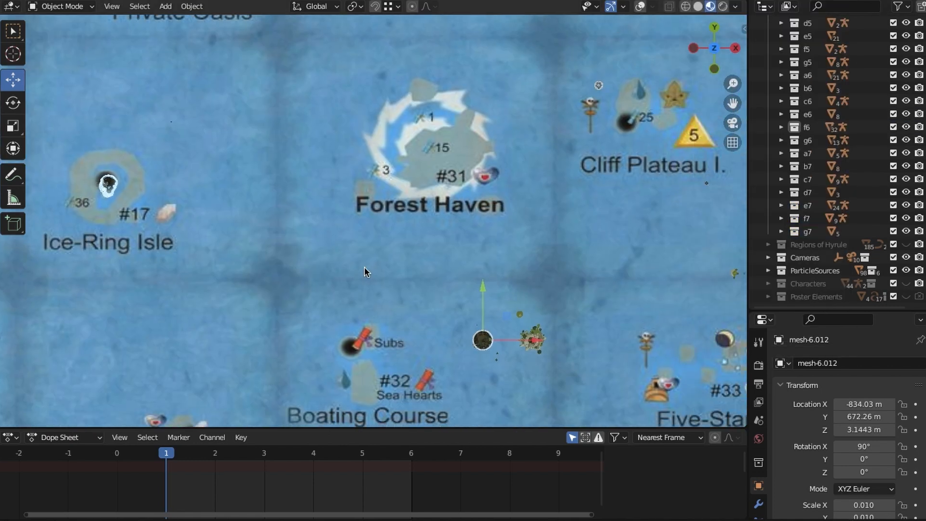
drag(483, 288, 478, 192)
drag(466, 97, 466, 97)
drag(533, 153, 444, 157)
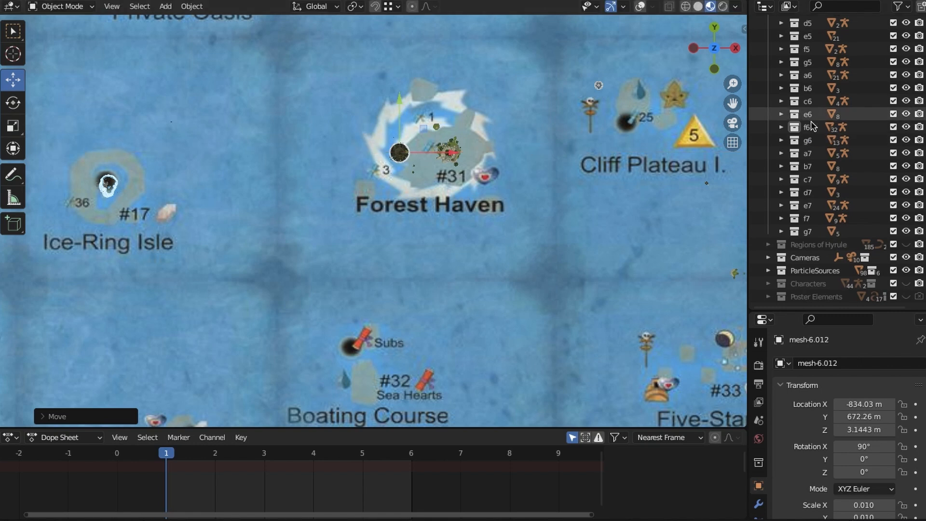
Step: Select the g6 collection's objects and move them along Y and X onto the Cliff Plateau I. drawing
right_click(813, 140)
click(813, 140)
shift+middle_drag(591, 279, 332, 272)
drag(553, 302, 536, 165)
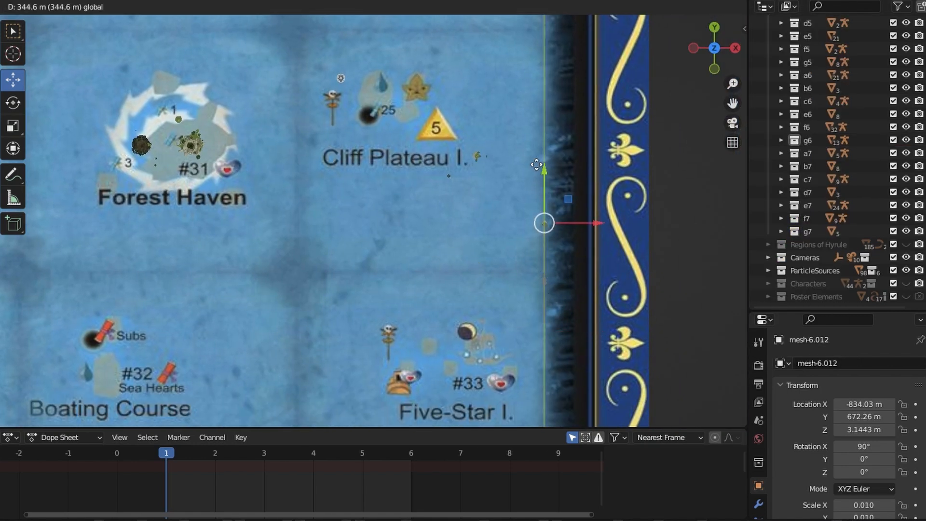
drag(533, 122, 532, 142)
drag(597, 181, 513, 180)
shift+middle_drag(513, 180, 518, 288)
mouse_move(518, 288)
ctrl+middle_down()
mouse_move(511, 199)
mouse_move(522, 297)
ctrl+middle_up()
shift+middle_drag(522, 297, 479, 267)
drag(480, 268, 448, 272)
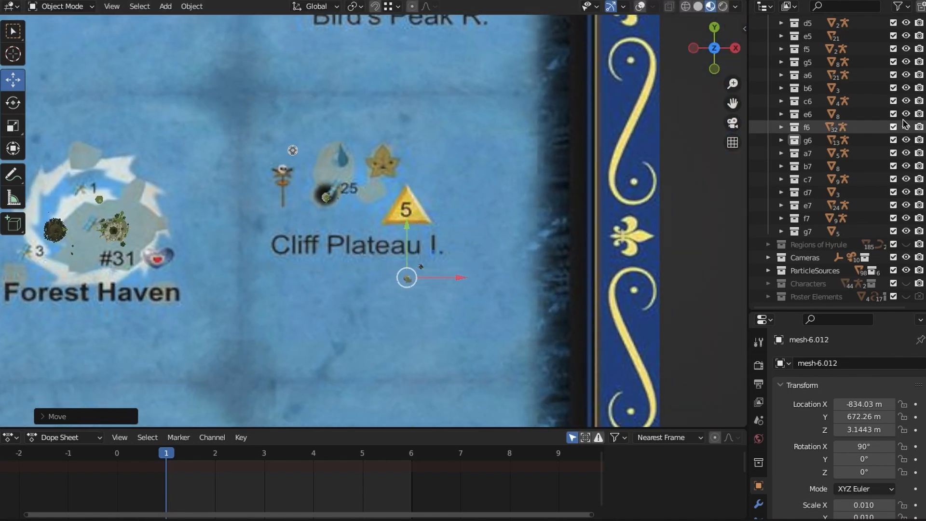
Step: Select the a7 collection's objects and move them along X and Y onto the Horseshoe I. drawing
right_click(809, 156)
click(810, 156)
ctrl+middle_drag(336, 217, 356, 240)
ctrl+middle_drag(356, 239, 356, 221)
drag(253, 296, 264, 147)
key(g)
key(x)
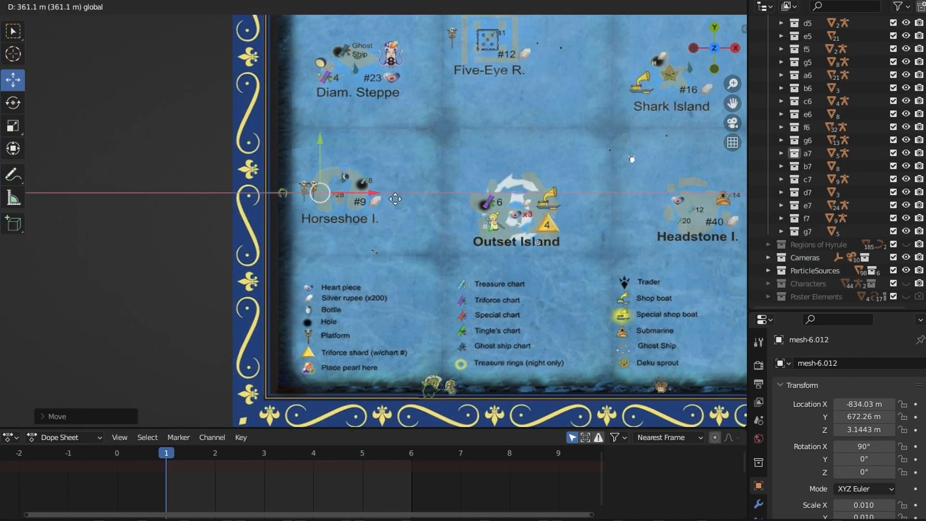
scroll(412, 255, up, 5)
drag(416, 193, 465, 192)
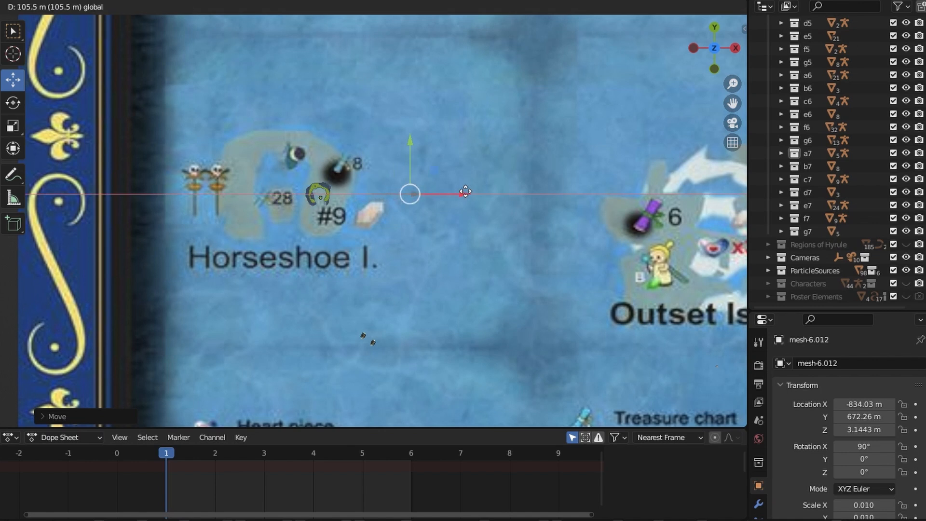
drag(429, 144, 429, 126)
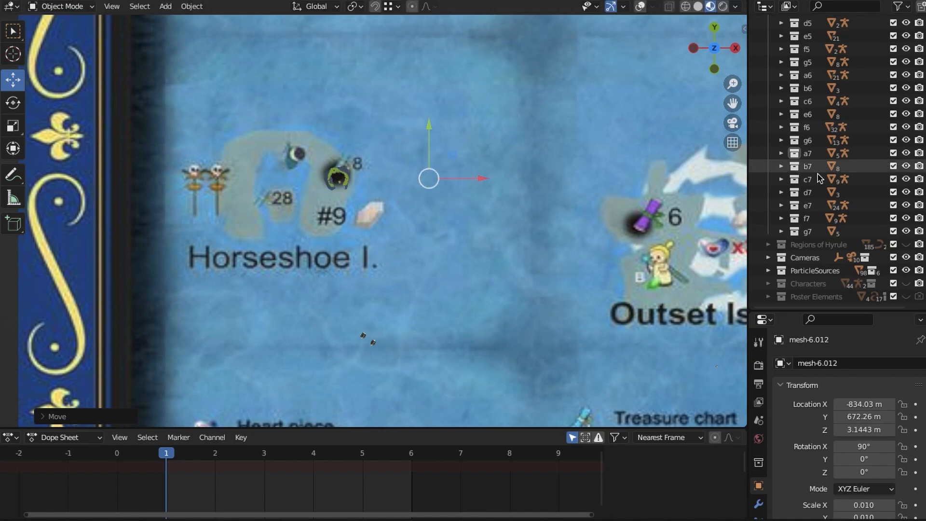
Step: Select the b7 collection's objects below the Outset Island drawing and delete them
right_click(806, 163)
click(806, 164)
scroll(545, 299, down, 2)
shift+middle_drag(545, 298, 384, 253)
scroll(384, 253, down, 1)
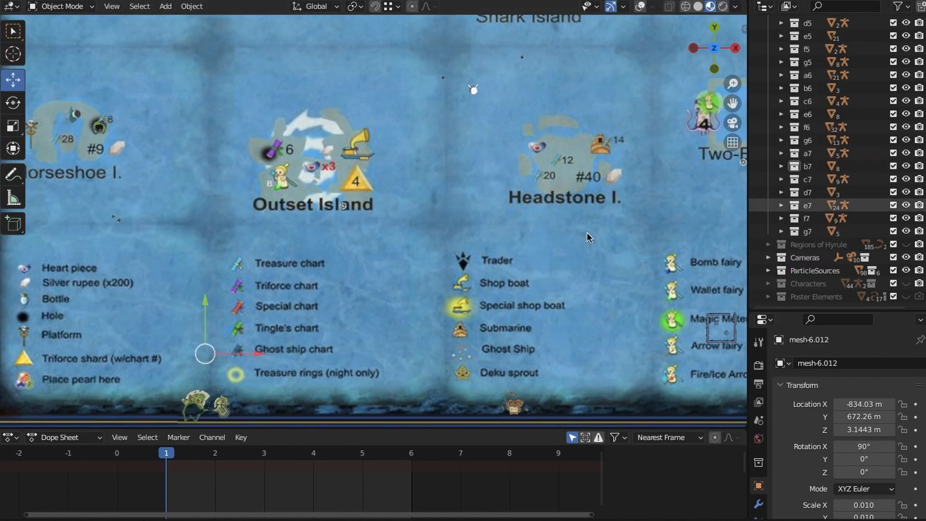
key(x)
click(555, 141)
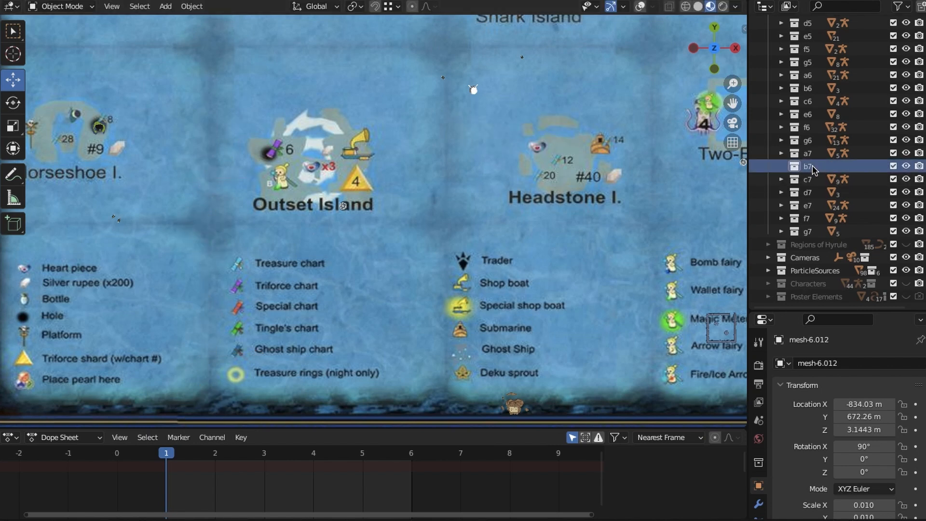
Step: Select the c7 collection's objects and move them onto the Headstone I. drawing
right_click(809, 182)
click(809, 182)
shift+middle_drag(618, 262, 430, 291)
scroll(430, 292, down, 2)
scroll(329, 356, up, 2)
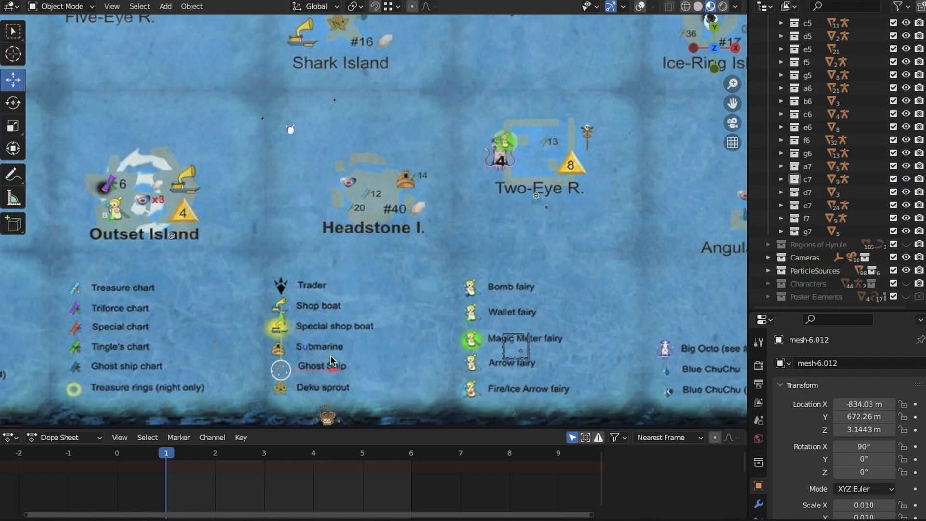
drag(269, 338, 369, 148)
Step: Select the d7 collection's objects and move them along Y and X onto the Two-Eye R. drawing
right_click(811, 193)
click(812, 197)
shift+middle_drag(507, 343, 351, 303)
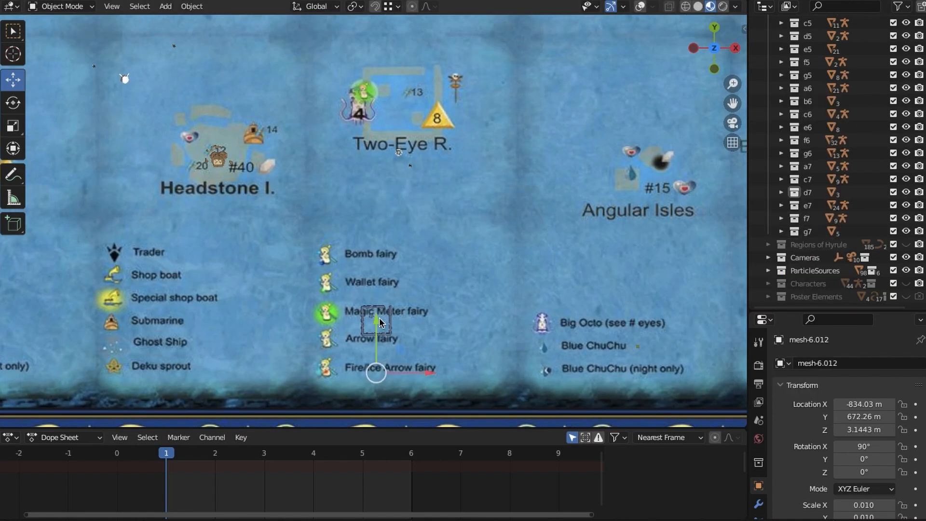
drag(380, 322, 373, 112)
drag(407, 163, 443, 162)
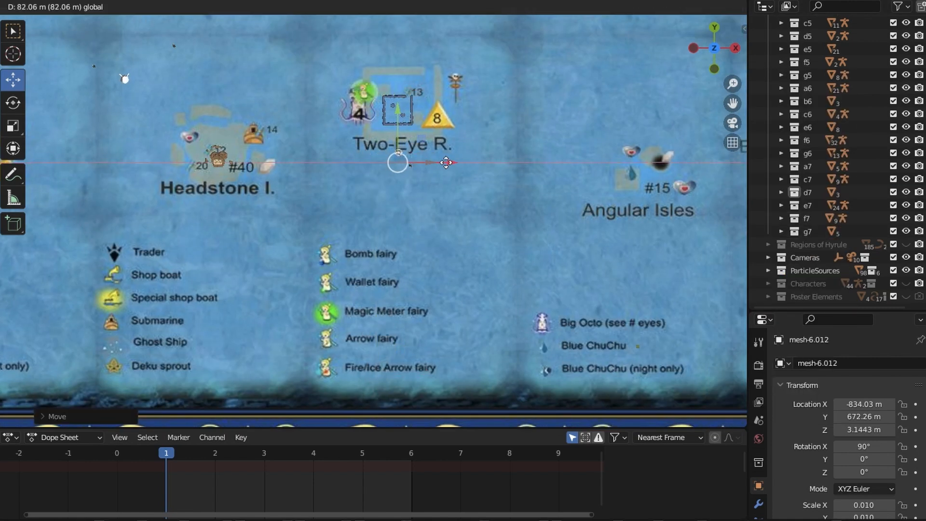
Step: Finish placing the d7 objects on Two-Eye R., and move the e7 collection's objects onto the Angular Isles drawing
drag(402, 125, 402, 118)
right_click(809, 209)
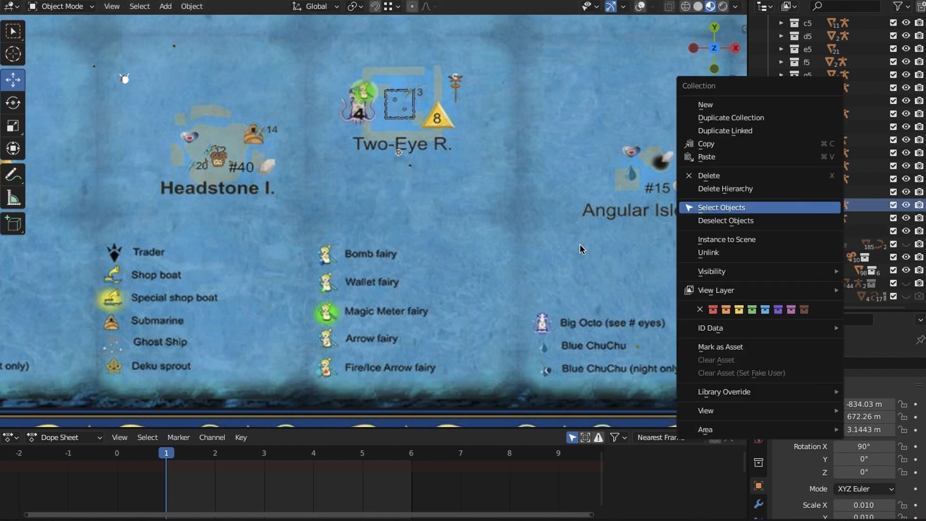
click(809, 207)
shift+middle_drag(607, 267, 351, 284)
click(412, 166)
scroll(417, 152, up, 8)
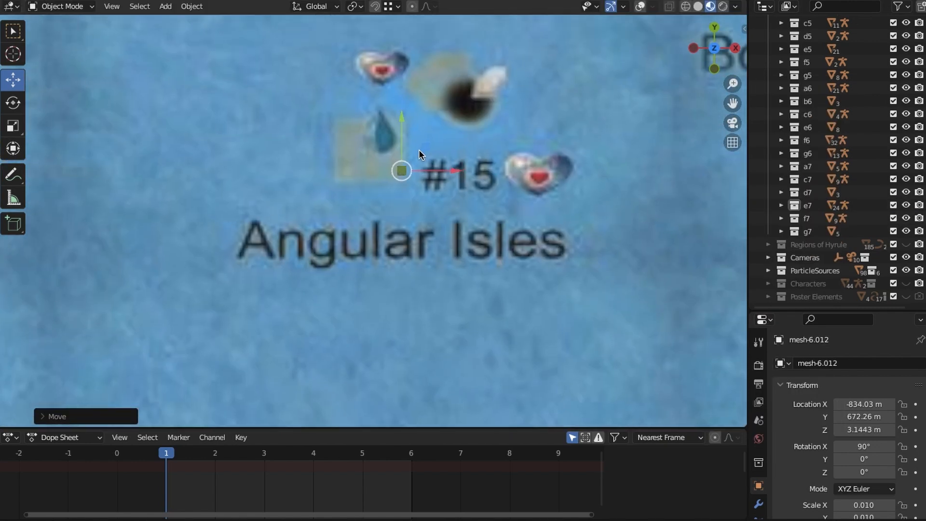
click(427, 241)
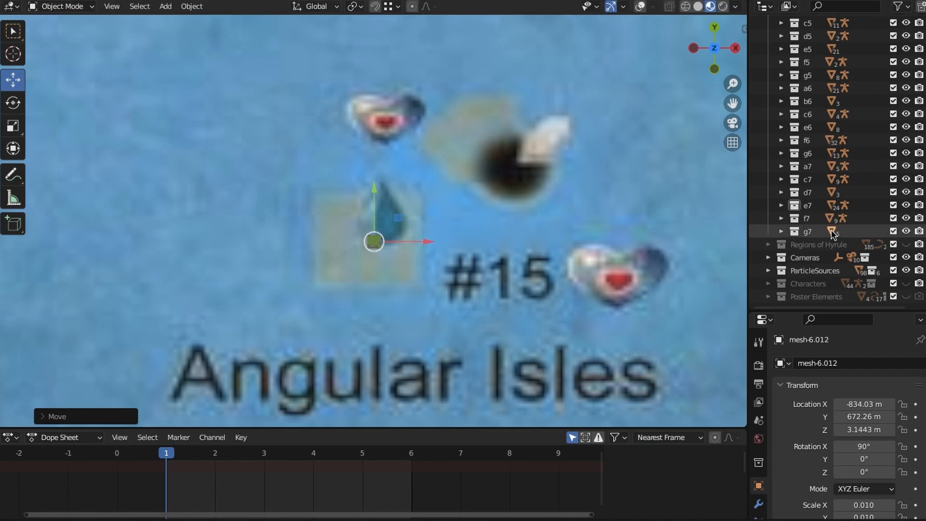
Step: Select the f7 collection's objects and move them along Y and X onto the Boating Course drawing
right_click(810, 219)
click(812, 219)
scroll(514, 241, down, 8)
shift+middle_drag(536, 274, 328, 192)
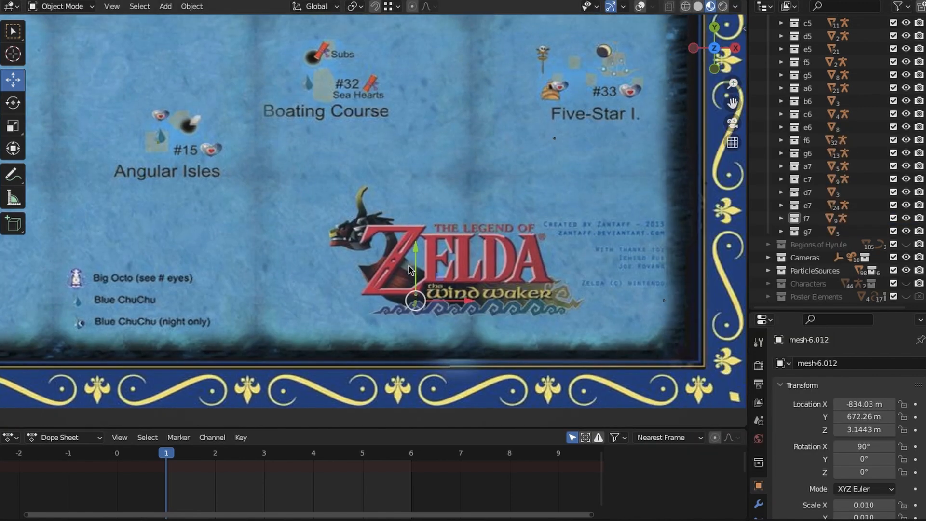
drag(413, 261, 407, 97)
shift+middle_drag(430, 194, 437, 322)
scroll(437, 319, up, 3)
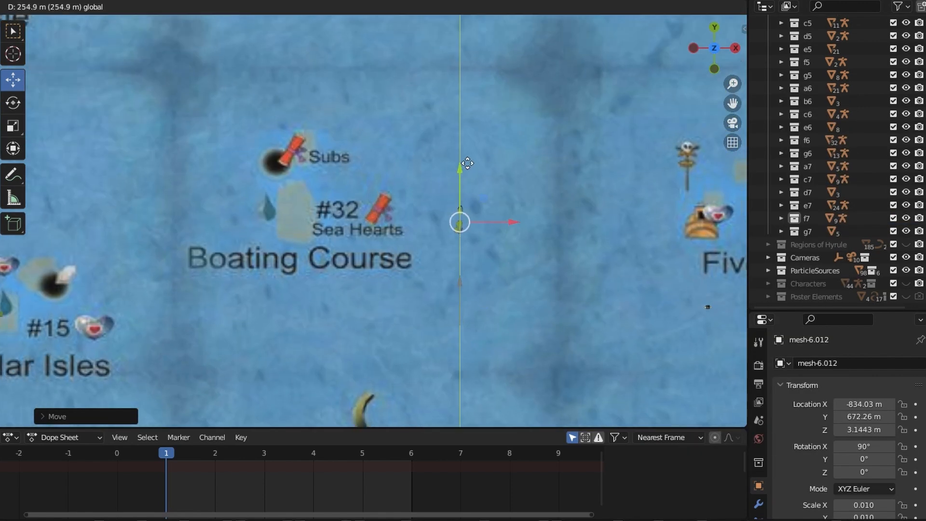
click(342, 213)
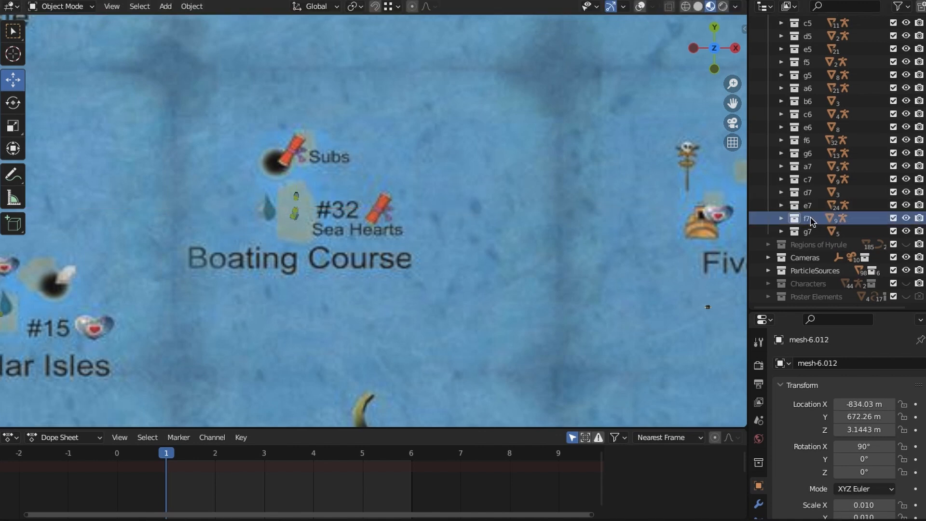
Step: Select the g7 collection's objects and move them along Y and X onto the Five-Star I. drawing
right_click(810, 232)
click(812, 234)
right_click(811, 234)
click(812, 234)
shift+middle_drag(601, 287, 225, 186)
scroll(396, 329, down, 5)
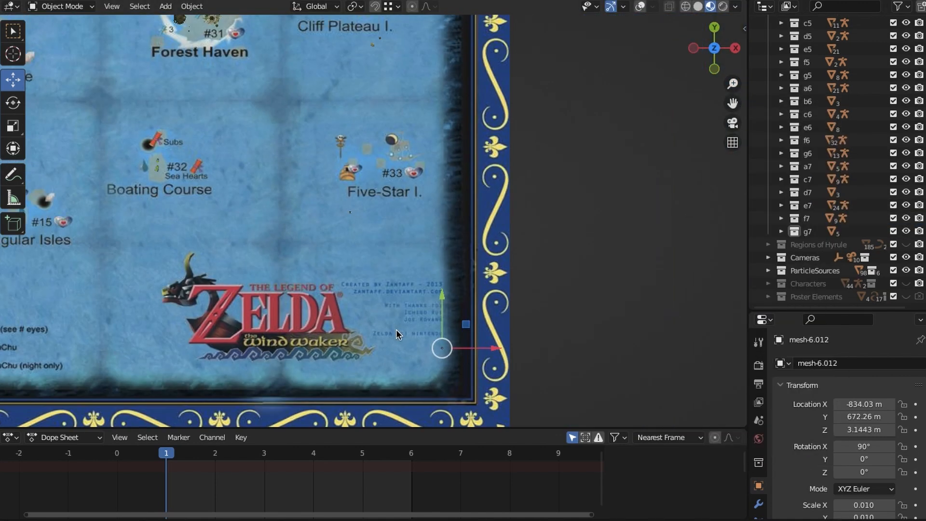
drag(433, 301, 431, 205)
click(431, 208)
scroll(659, 288, up, 6)
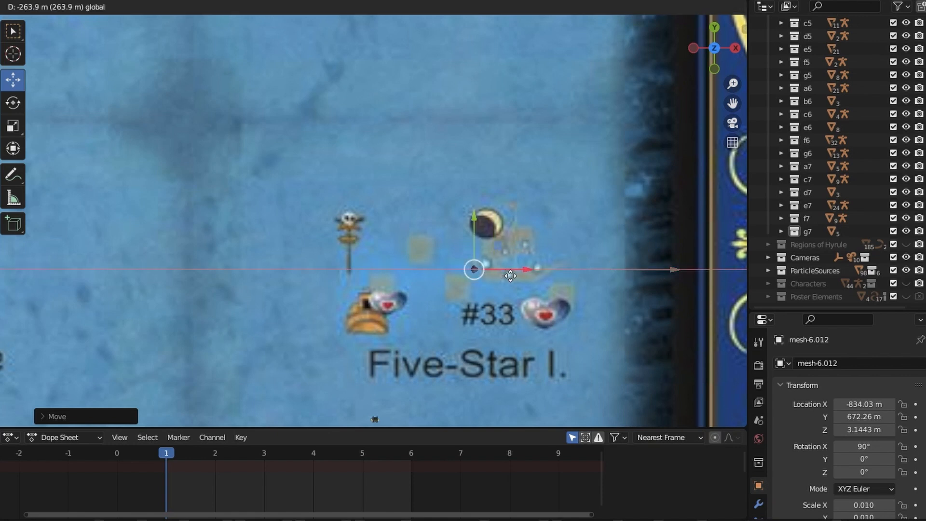
drag(499, 275, 498, 275)
drag(461, 238, 457, 243)
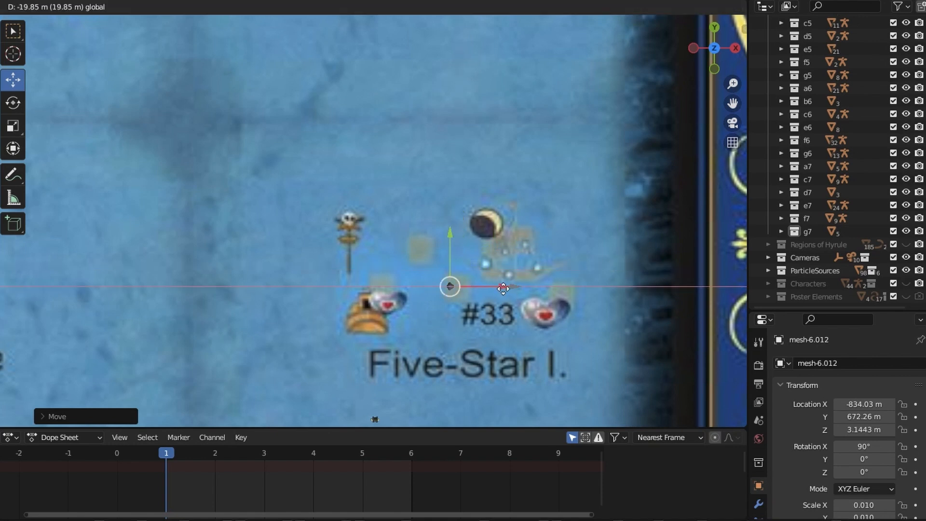
drag(503, 288, 501, 288)
Step: Make the hidden LostKingdom map visible over the Great Sea map
scroll(470, 185, down, 10)
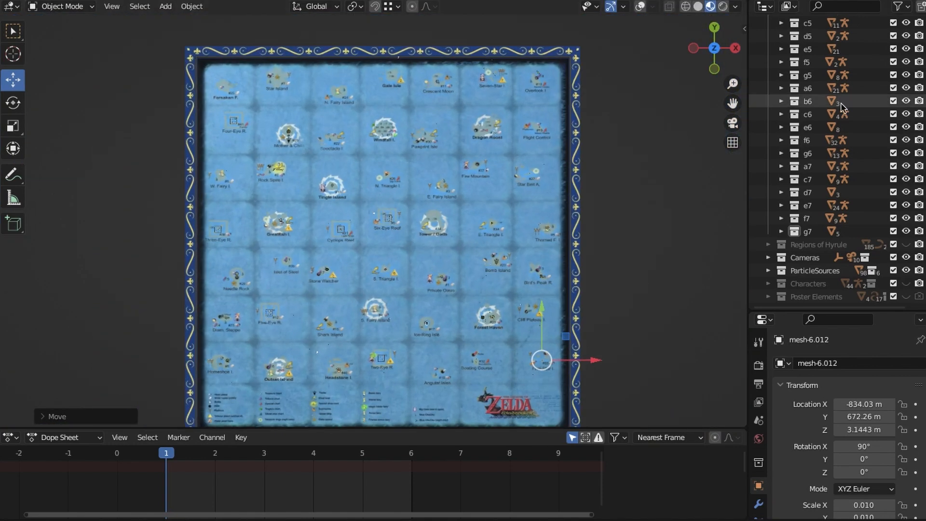
scroll(841, 106, up, 10)
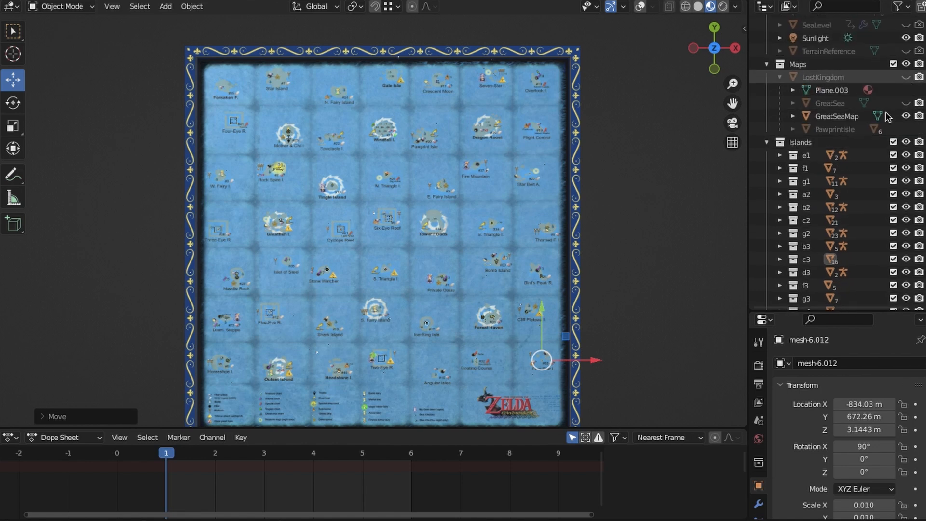
click(906, 77)
Step: Select the e1 collection's objects and move them along Y onto the Crescent Rock peak of the LostKingdom map
right_click(806, 158)
click(804, 157)
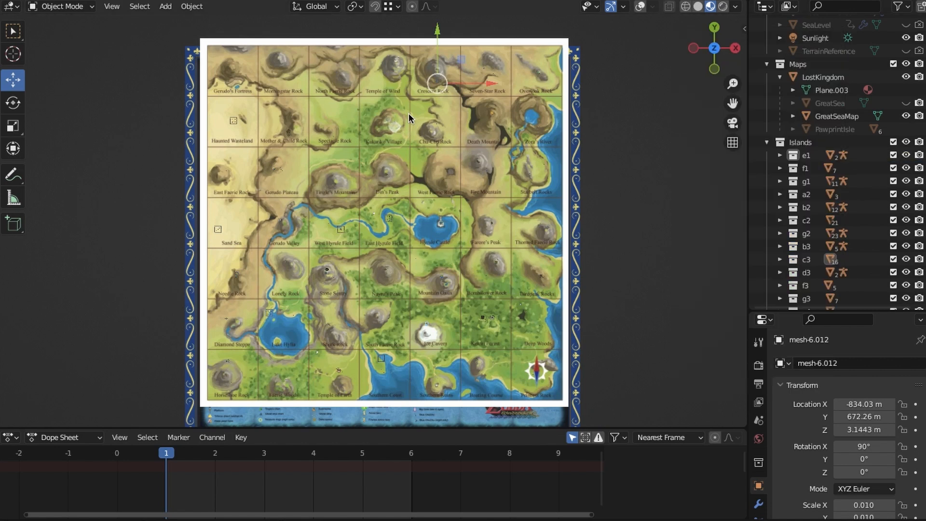
key(KP_Decimal)
key(g)
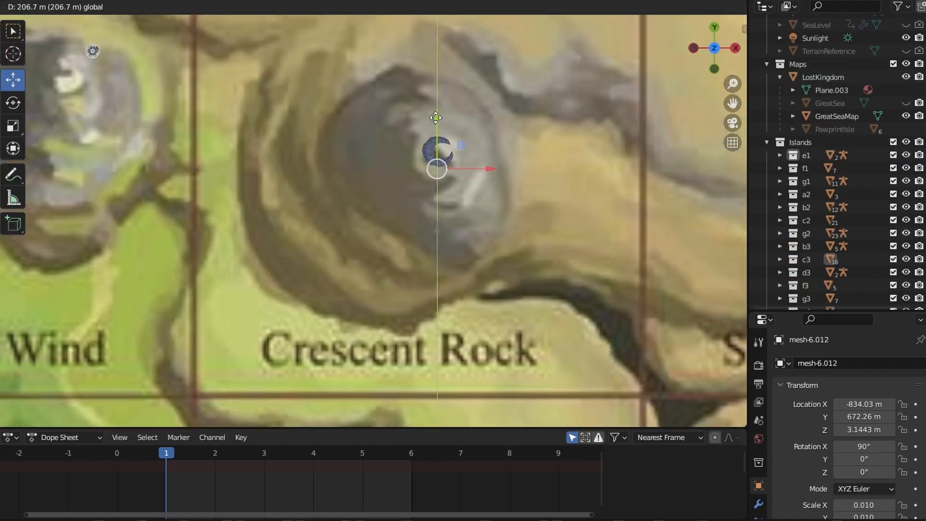
click(433, 125)
Step: Select the f1 collection's objects and move them onto the Seven-Star Rock drawing
right_click(815, 168)
click(816, 170)
key(KP_Decimal)
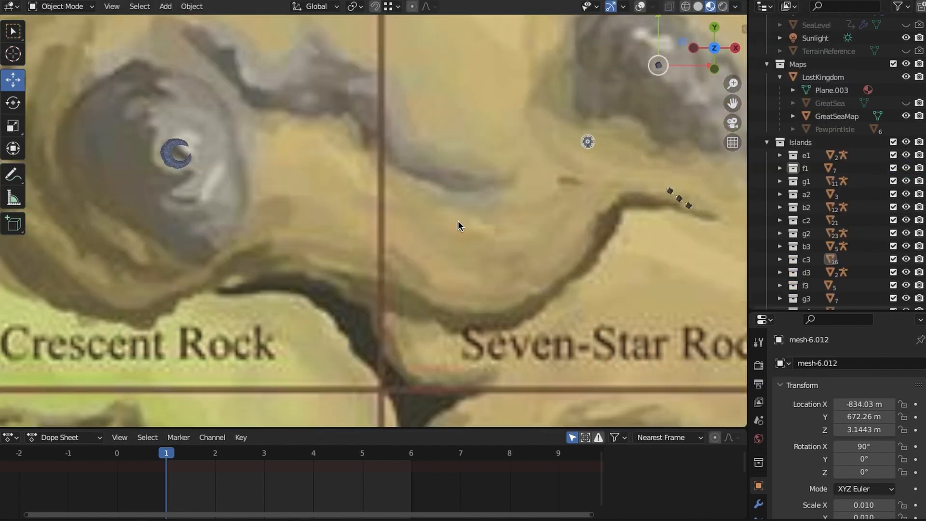
click(399, 117)
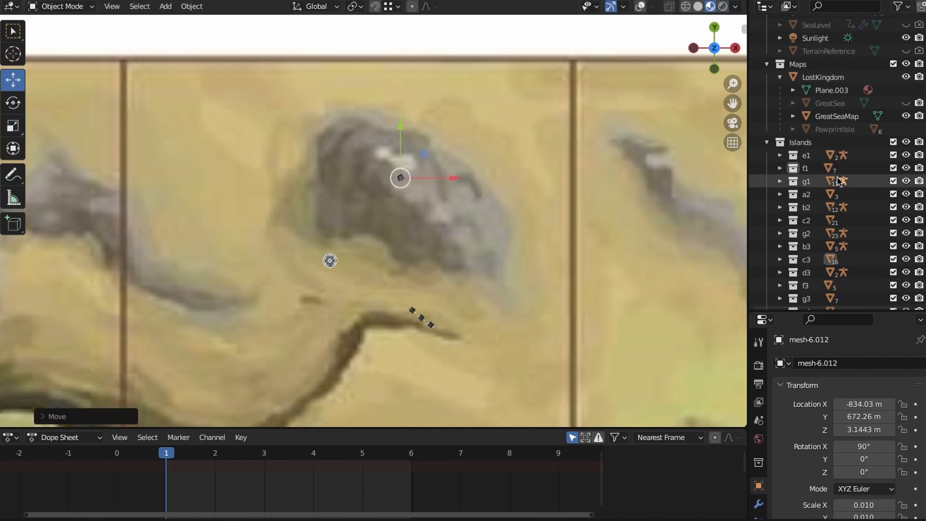
Step: Examine the placement of the g1 objects on Overlook Rock and the a2 objects in the Haunted Wasteland
right_click(807, 181)
click(804, 183)
key(KP_Decimal)
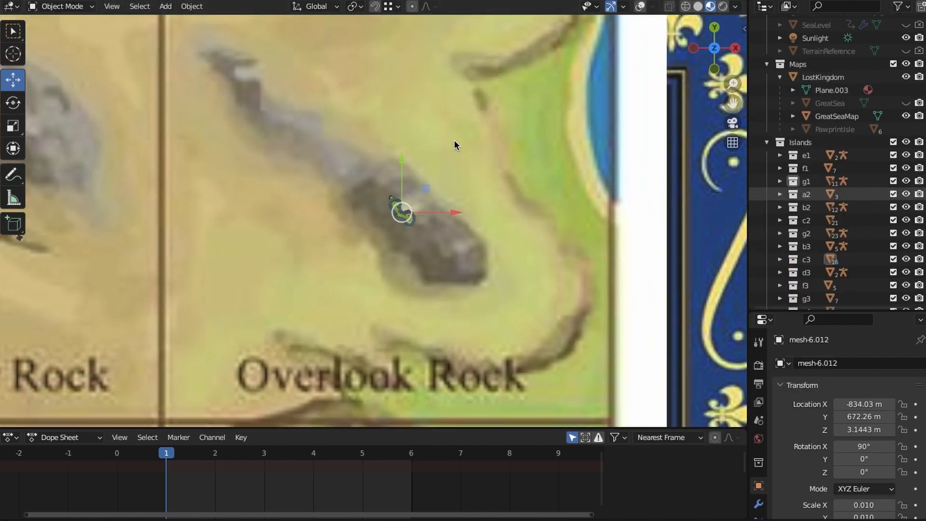
key(KP_Decimal)
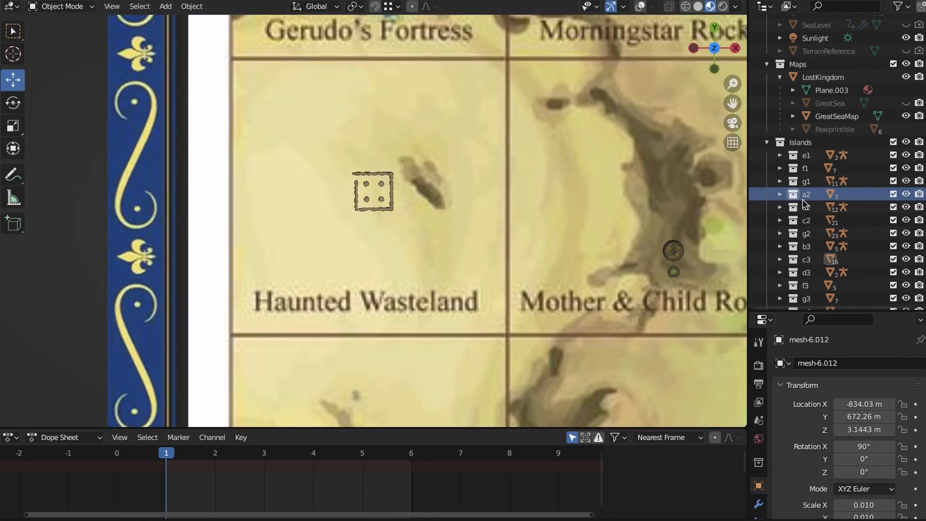
Step: Select the b2 collection's objects and move them along Y and X onto the Mother & Child Rock drawing
right_click(806, 208)
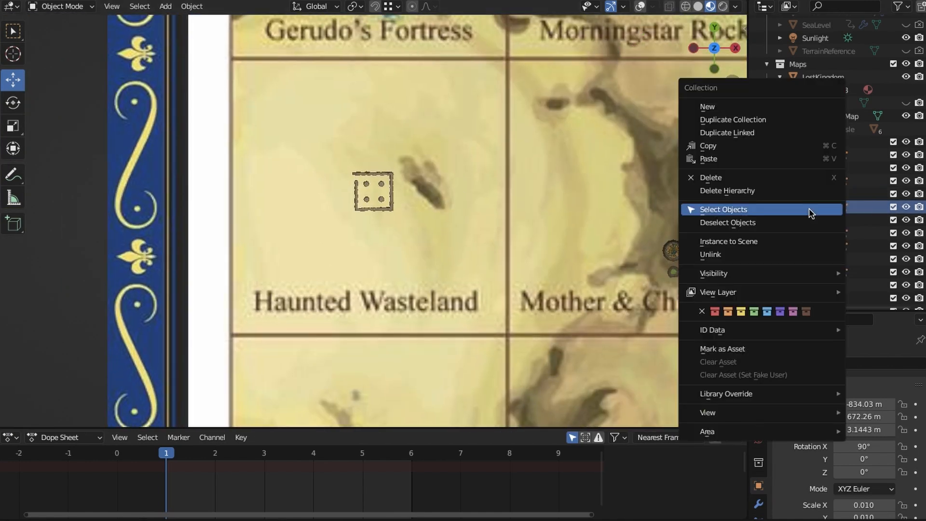
click(809, 209)
key(KP_Decimal)
drag(293, 203, 295, 115)
drag(347, 162, 384, 162)
Step: Select the c2 collection's objects and move them along Y and X onto the Spectacle Rock drawing
scroll(841, 208, down, 3)
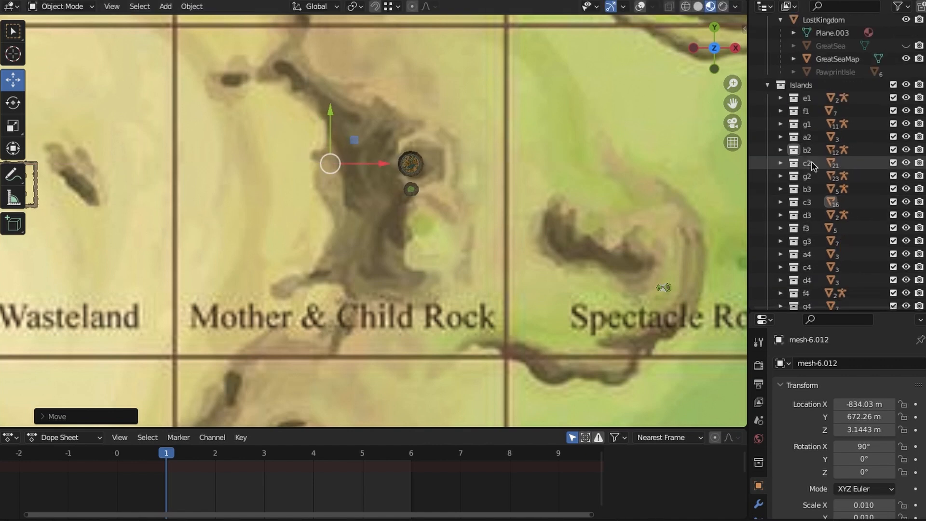
right_click(814, 166)
click(813, 162)
key(KP_Decimal)
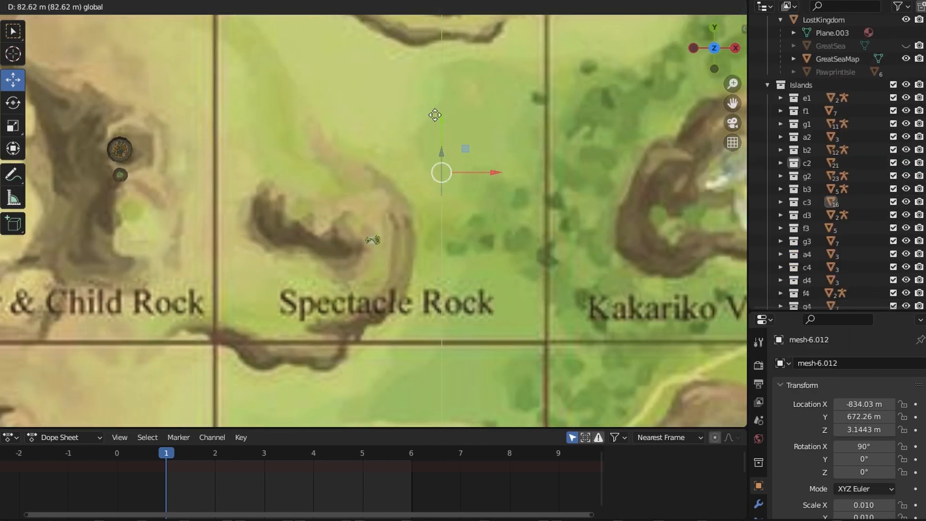
drag(434, 107, 434, 107)
drag(463, 162, 468, 161)
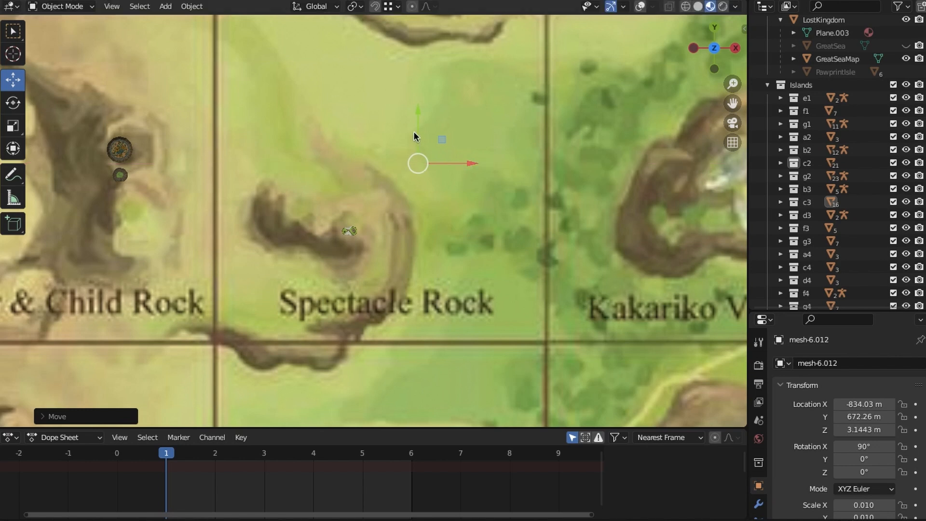
drag(414, 114, 414, 115)
Step: Select the g2 collection's objects and move them along Y and X onto the high ground east of the lake at Zora's River
click(813, 178)
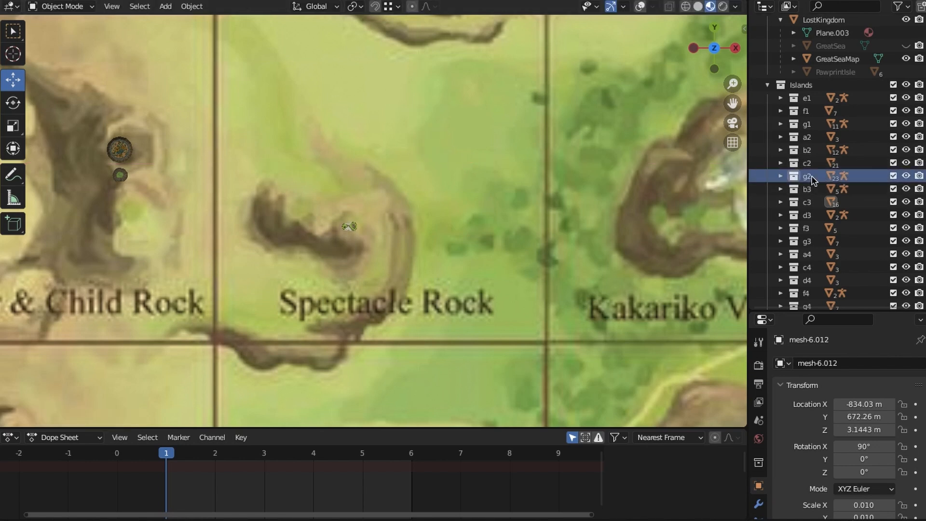
right_click(813, 178)
click(812, 175)
scroll(568, 234, down, 3)
shift+middle_drag(568, 228, 307, 237)
scroll(388, 193, up, 10)
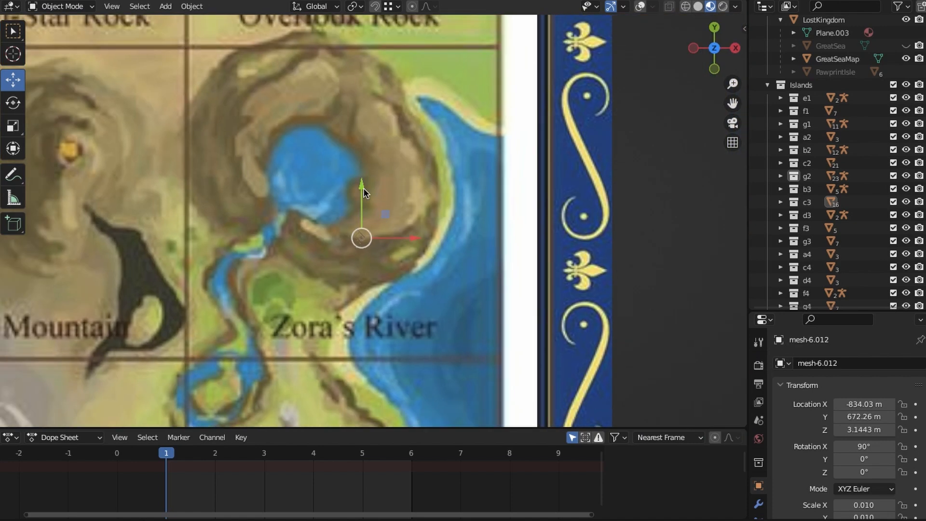
drag(364, 191, 367, 169)
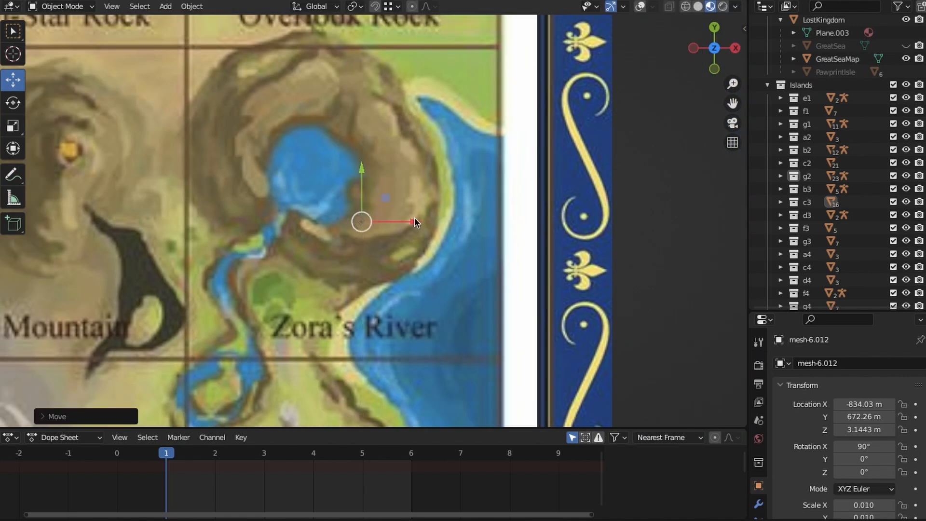
drag(415, 217, 453, 221)
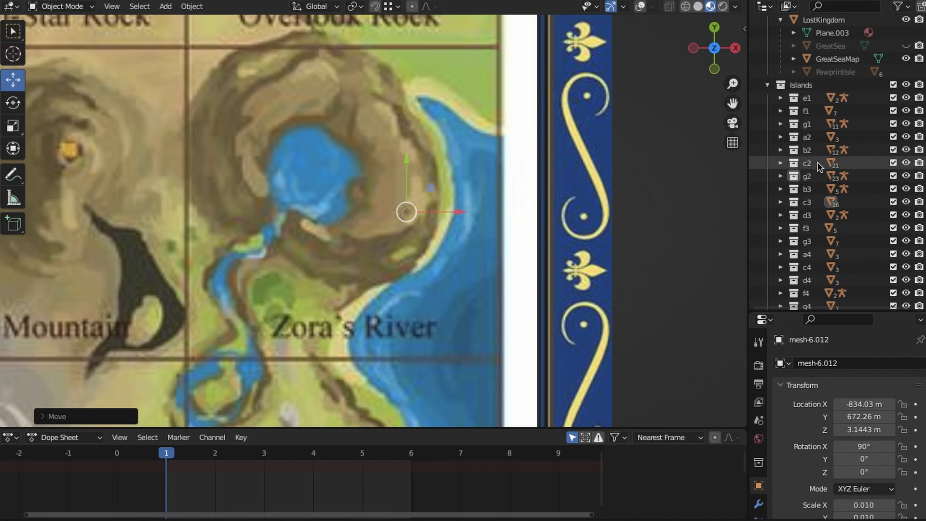
click(806, 176)
right_click(807, 176)
click(808, 177)
Step: Select the b3 collection's objects and move them onto the rock formation of the Gerudo Plateau drawing
click(811, 188)
right_click(811, 189)
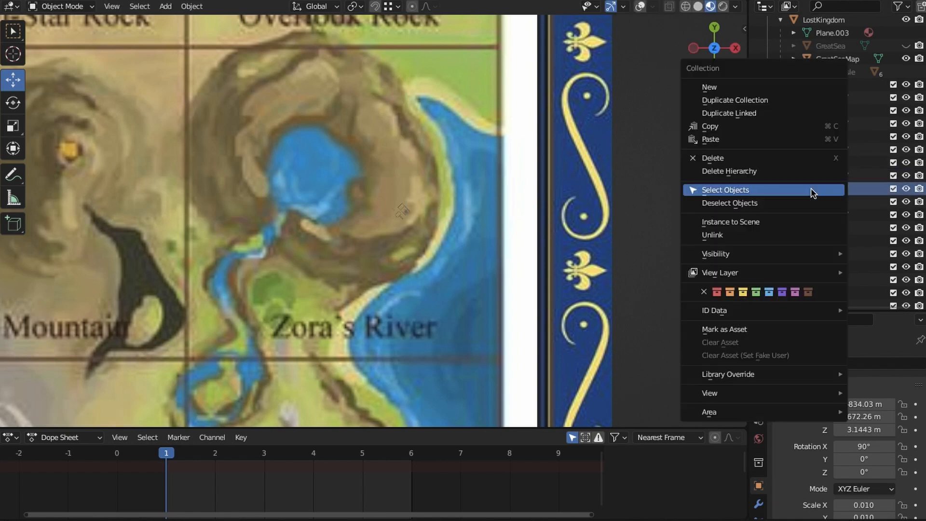
click(811, 190)
scroll(336, 284, down, 7)
shift+middle_drag(91, 316, 460, 237)
scroll(460, 235, up, 8)
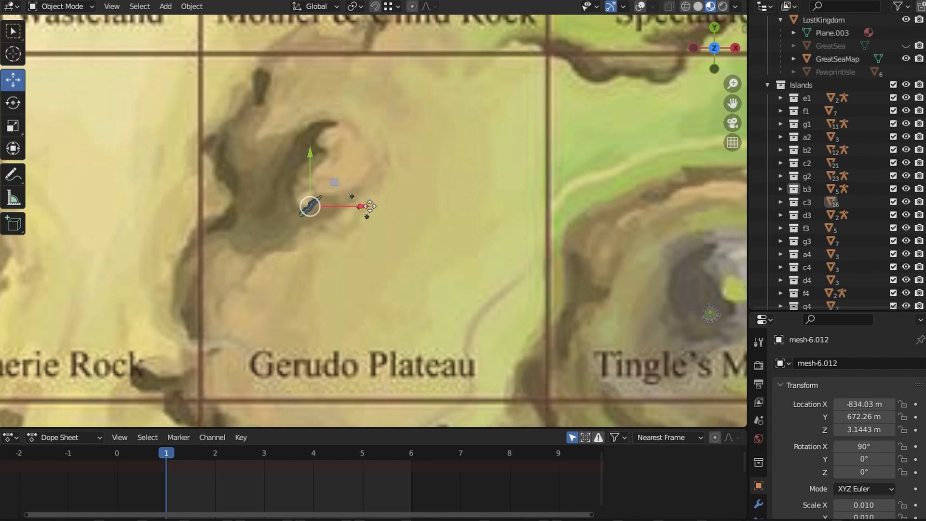
drag(362, 207, 365, 183)
Step: Select the c3 collection's objects and move them along X and Y onto the Tingle's Mountain peak
right_click(811, 202)
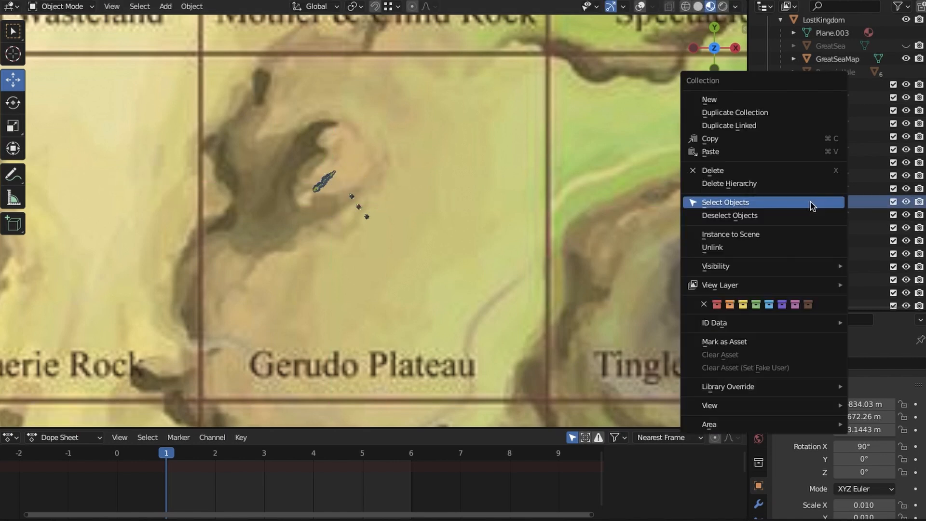
click(812, 204)
shift+middle_drag(696, 249, 293, 224)
drag(377, 285, 386, 285)
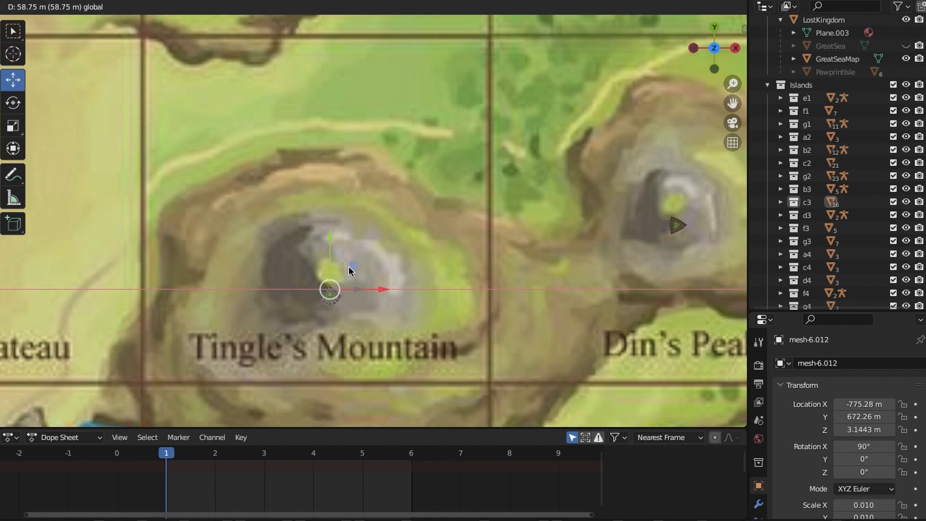
drag(329, 247, 330, 221)
Step: Select the d3 collection's objects and move them along Y onto the Din's Peak summit
scroll(817, 129, down, 4)
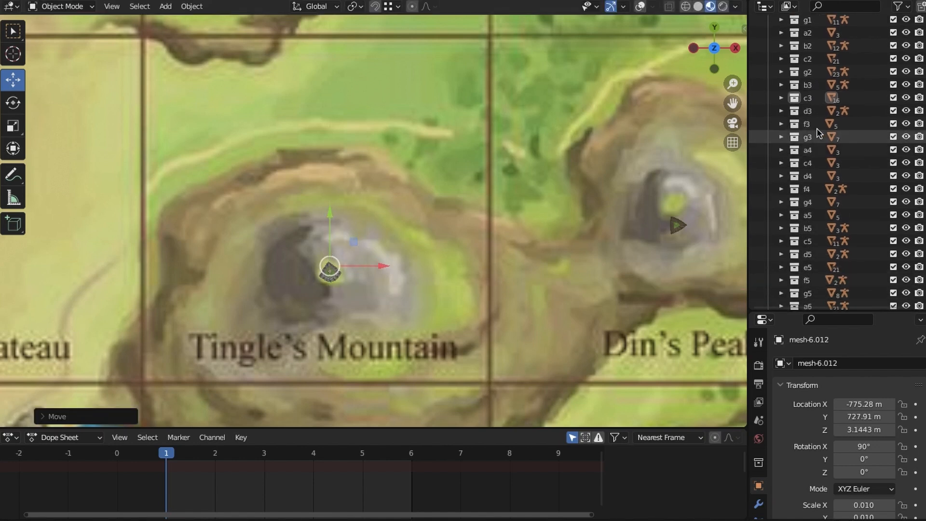
right_click(812, 109)
click(811, 118)
key(KP_Decimal)
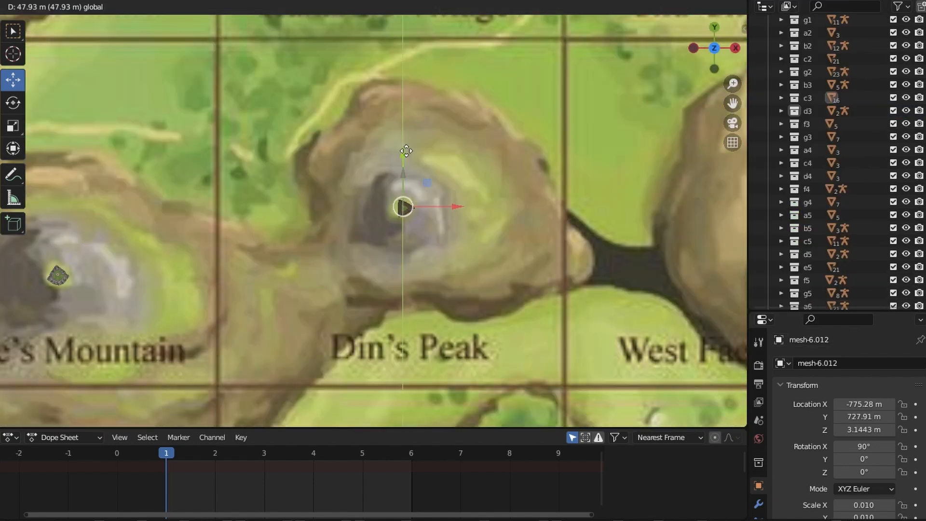
Step: Select the f3 collection's objects and move them along Y and X onto the Fire Mountain crater
right_click(812, 123)
click(812, 124)
key(KP_Decimal)
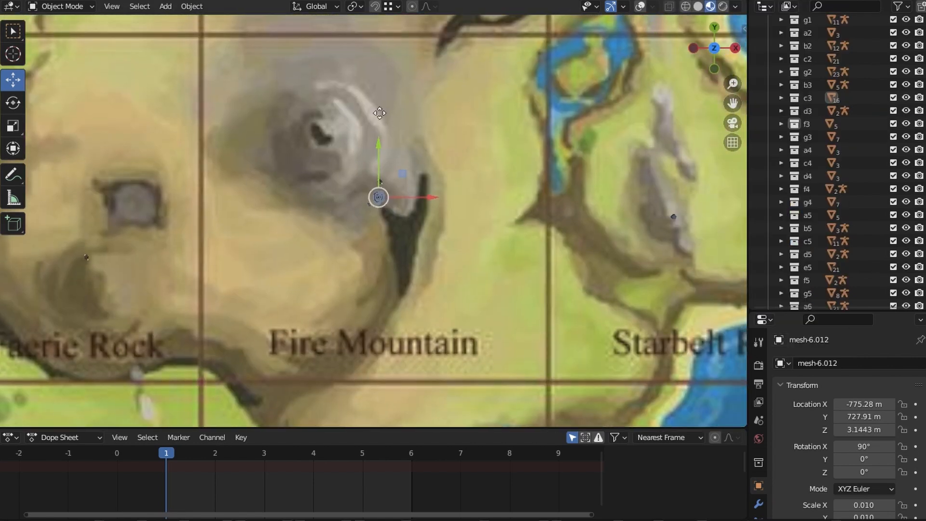
drag(380, 142, 382, 85)
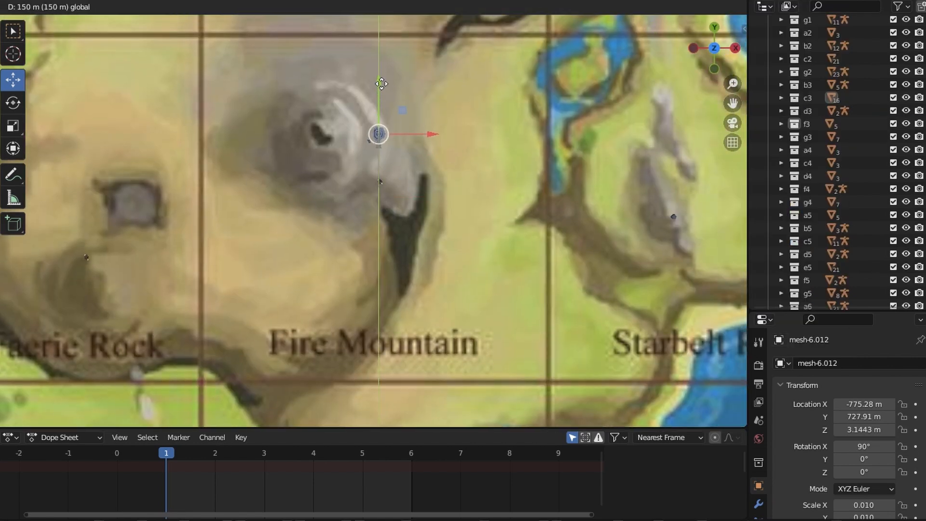
drag(427, 137, 369, 137)
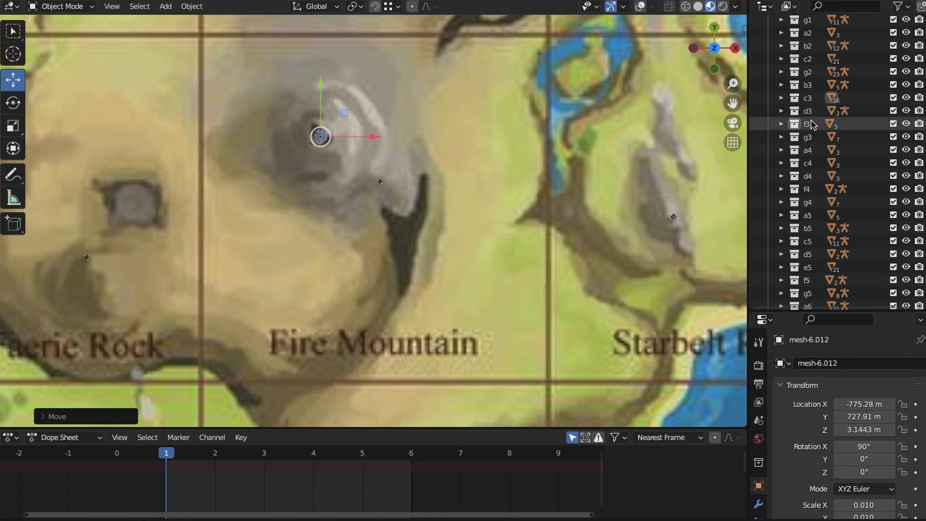
right_click(813, 125)
click(801, 123)
Step: Select the g3 collection's objects to examine their position on the Starbelt Rocks drawing
shift+middle_drag(685, 254, 419, 245)
right_click(814, 136)
click(802, 136)
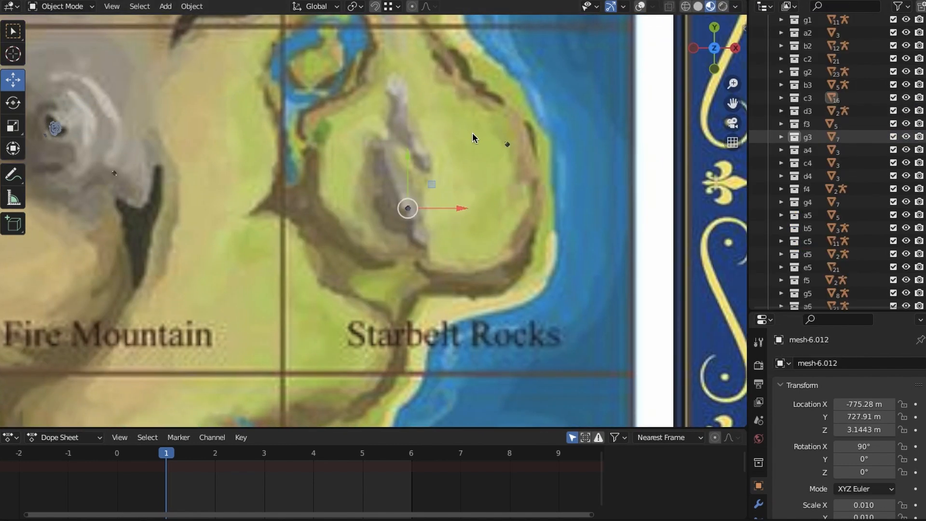
Step: Select the a4 collection's objects, frame them, and shift them slightly along Y within the Sand Sea square
right_click(806, 151)
click(805, 151)
scroll(372, 222, down, 9)
shift+middle_drag(373, 222, 357, 282)
scroll(587, 255, up, 6)
key(KP_Decimal)
drag(307, 130, 308, 149)
Step: Check the c4 collection's objects in West Hyrule Field, and move the d4 collection's objects along X and Y beside East Hyrule Field's river bend
click(811, 164)
shift+middle_drag(629, 252, 482, 248)
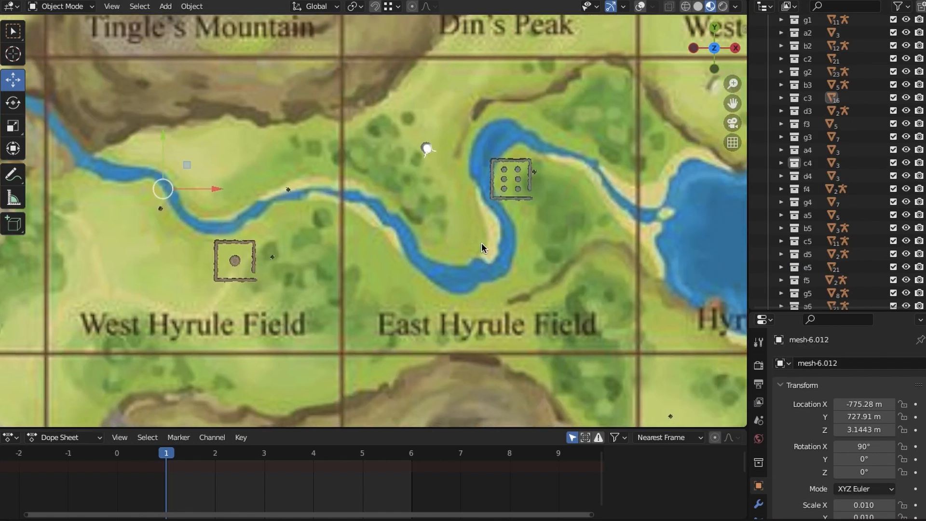
right_click(808, 179)
click(808, 178)
drag(492, 250, 503, 188)
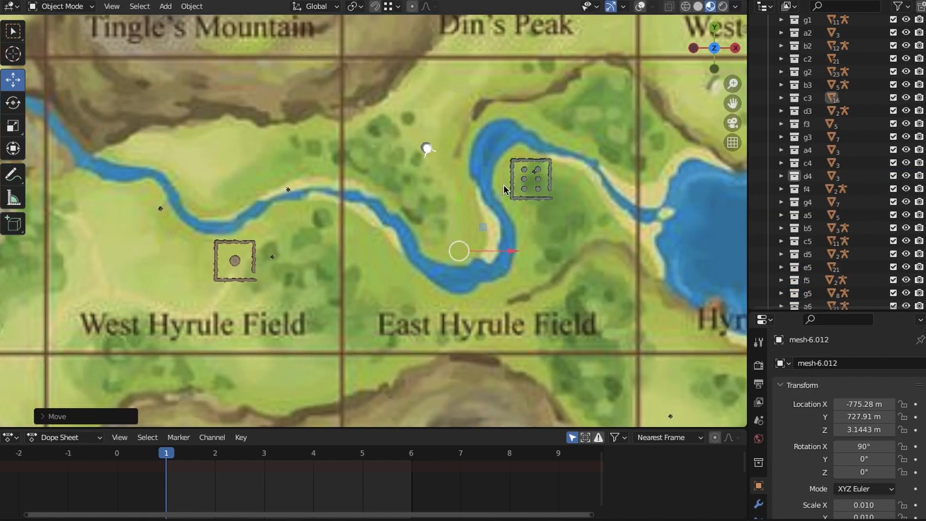
drag(463, 239, 459, 227)
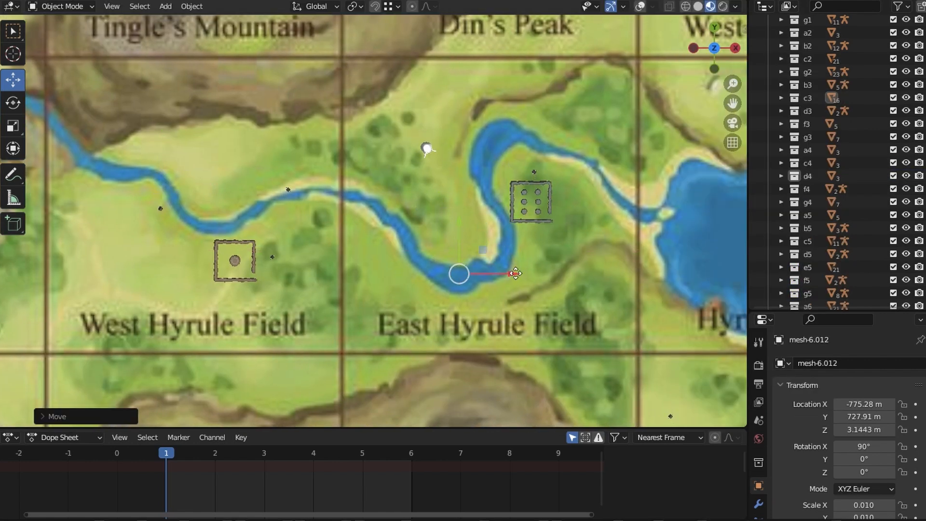
drag(515, 273, 514, 274)
drag(473, 220, 473, 225)
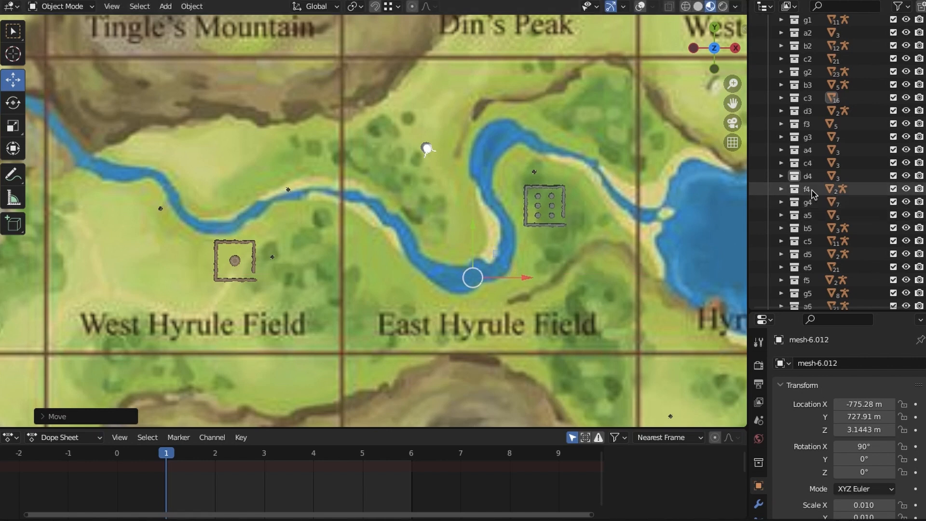
Step: Select the f4 collection's objects and move them along X and Y onto the Farore's Peak summit
right_click(810, 191)
click(788, 193)
shift+middle_drag(695, 258, 100, 252)
drag(439, 198, 416, 200)
drag(370, 158, 370, 156)
Step: Select the g4 collection's objects and move them along Y and X onto the Thorned Faerie Rock summit
right_click(812, 202)
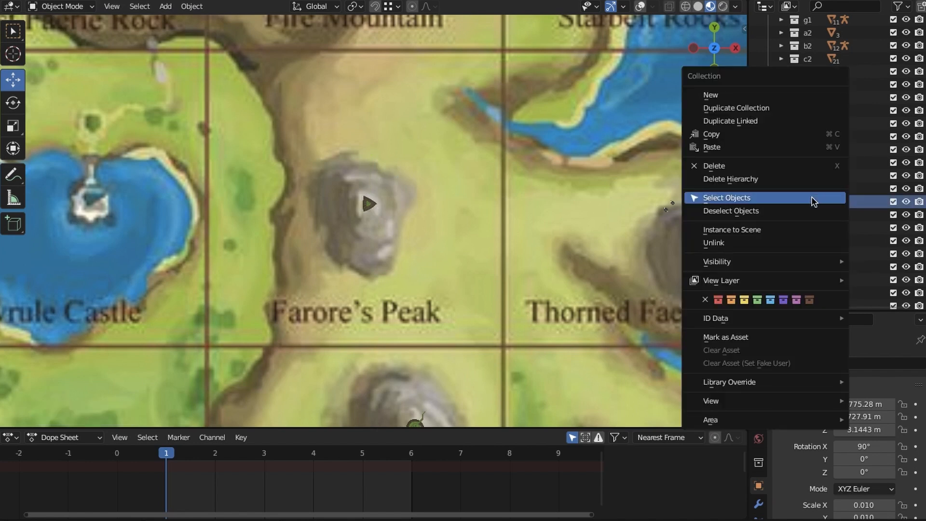
click(813, 201)
shift+middle_drag(676, 162, 377, 157)
drag(338, 107, 334, 124)
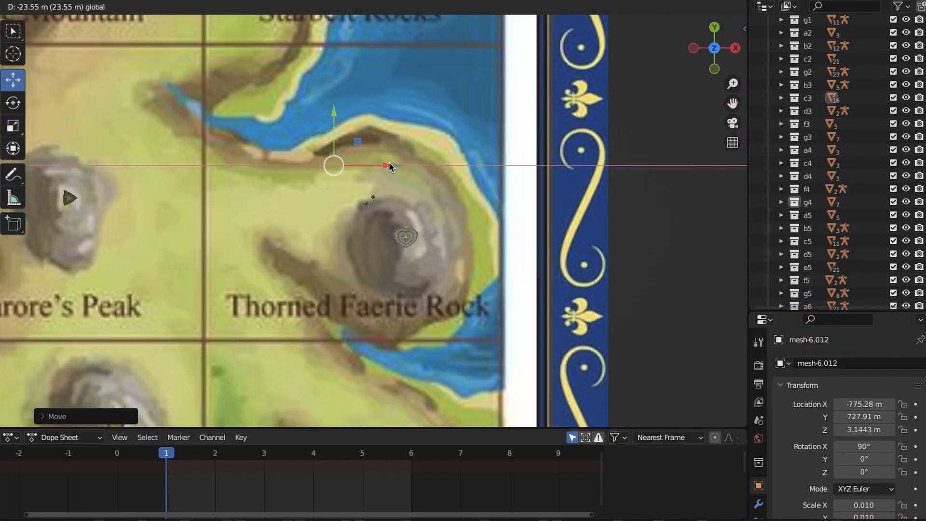
click(815, 216)
scroll(699, 222, down, 6)
scroll(807, 256, down, 6)
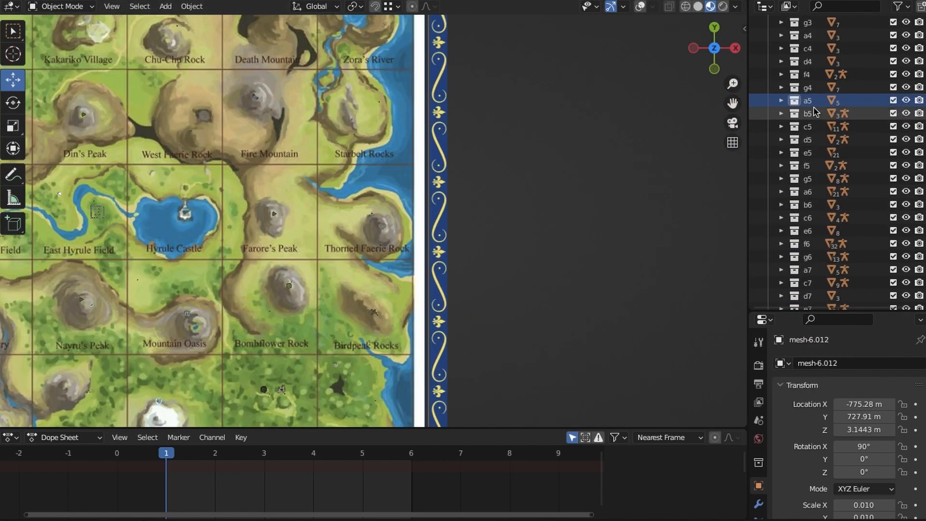
right_click(813, 102)
click(791, 103)
key(super+z)
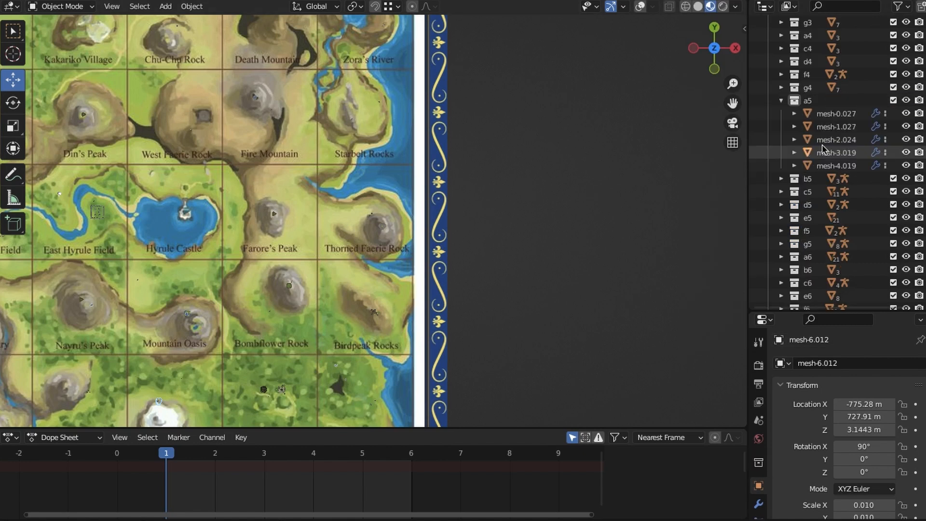
click(784, 102)
Step: Select the a5 collection's objects and move them along X and Y onto the Needle Rock formation
right_click(805, 101)
click(791, 124)
scroll(418, 254, down, 3)
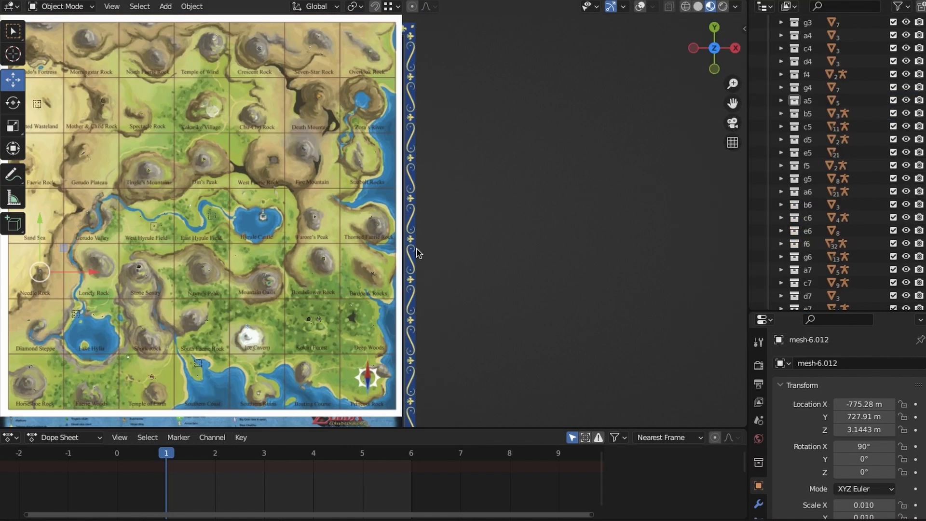
key(slash)
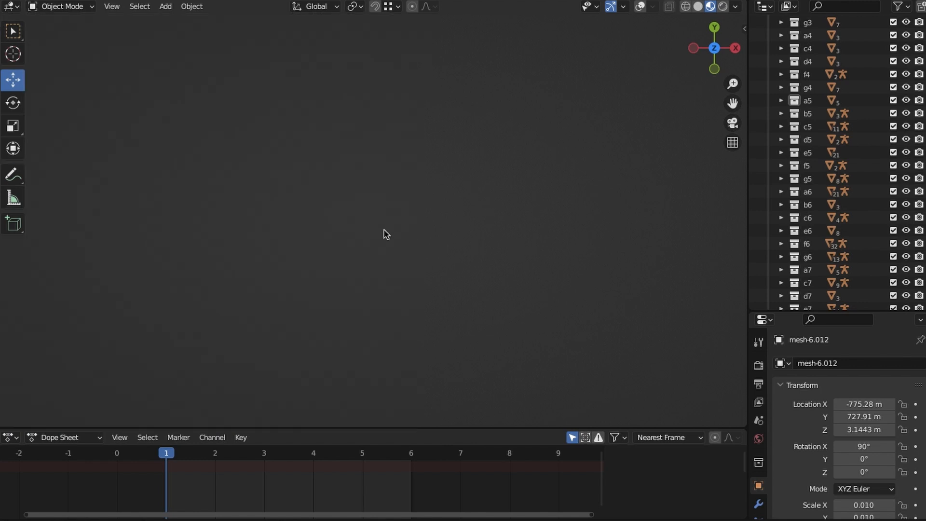
click(715, 48)
shift+middle_drag(616, 161, 461, 162)
scroll(461, 161, down, 1)
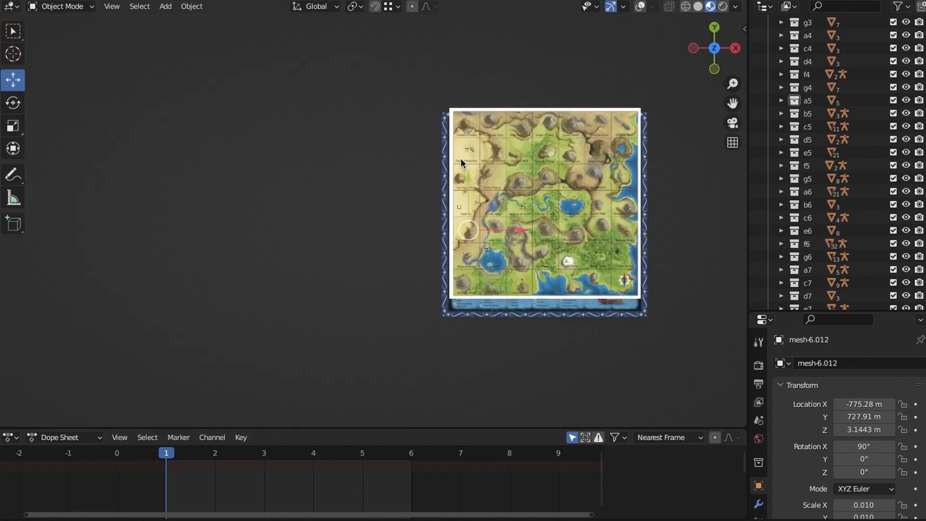
scroll(469, 182, up, 12)
shift+middle_drag(580, 226, 408, 197)
scroll(496, 222, up, 2)
scroll(496, 222, up, 1)
shift+middle_drag(446, 163, 406, 176)
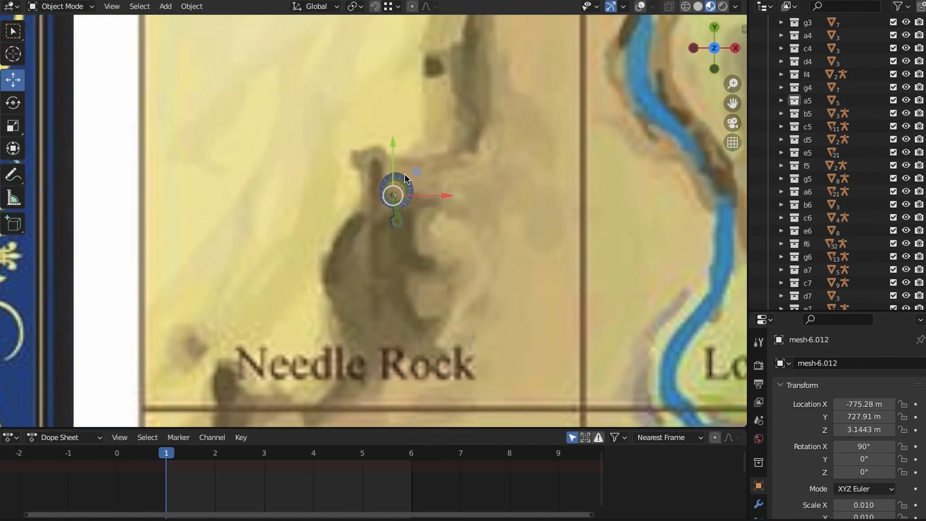
drag(445, 194, 475, 193)
drag(423, 162, 425, 200)
drag(474, 243, 482, 242)
Step: Select the b5 collection's objects and move them along Y and X onto the Lonely Rock summit
click(810, 114)
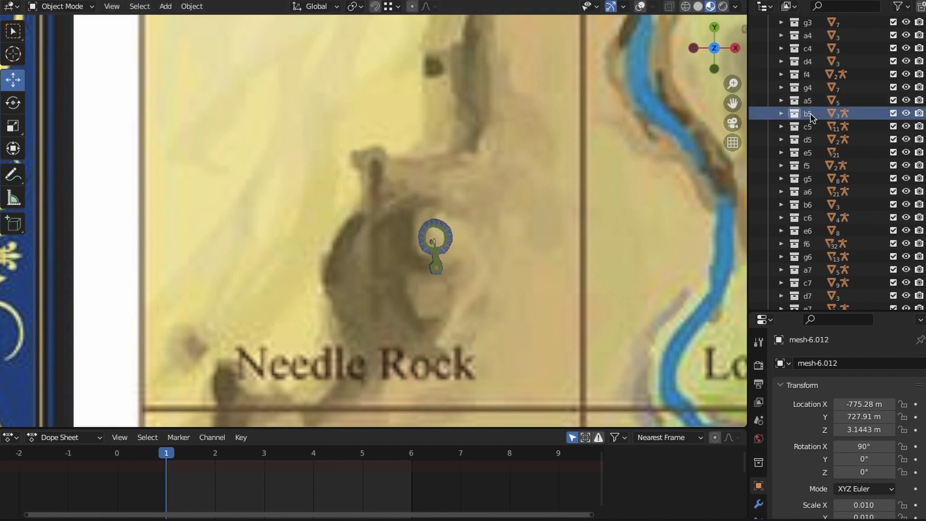
right_click(810, 114)
click(810, 115)
scroll(612, 251, down, 4)
shift+middle_drag(612, 252, 429, 251)
scroll(407, 197, up, 3)
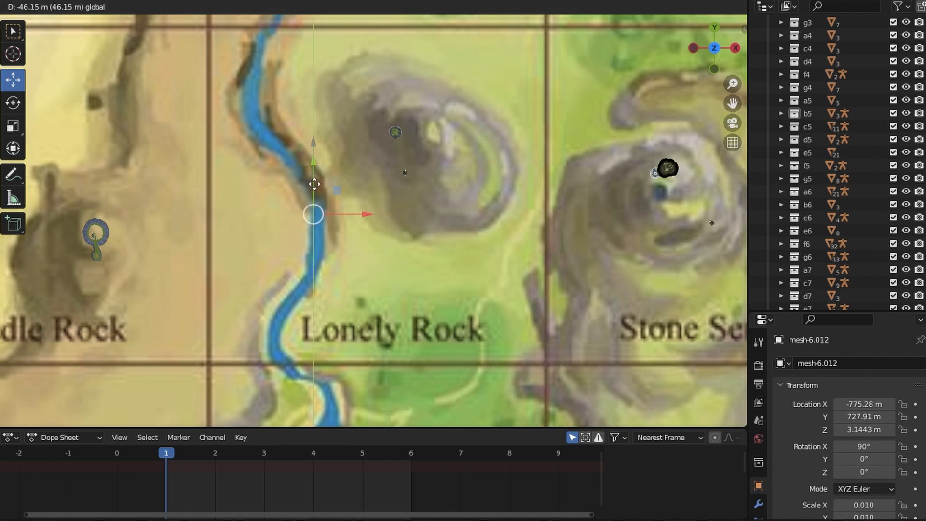
drag(314, 184, 314, 188)
drag(361, 217, 398, 217)
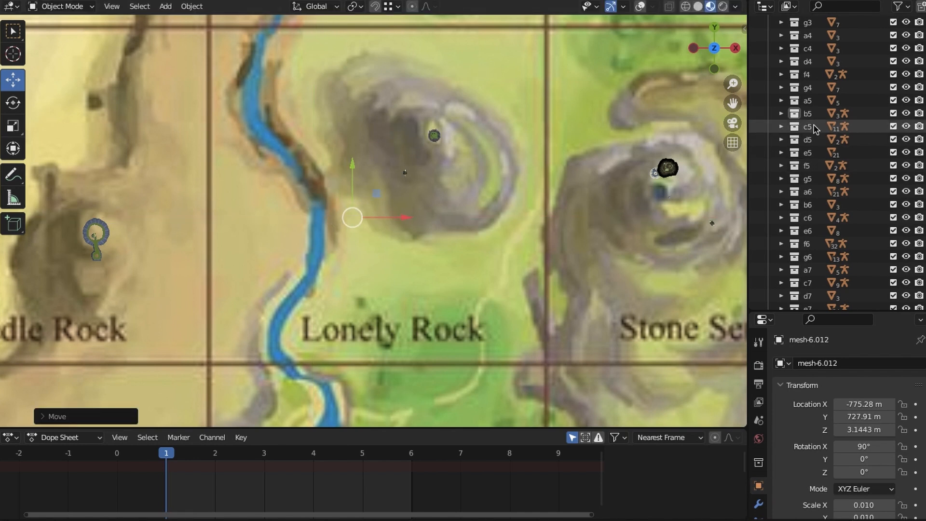
Step: Select the c5 collection's objects and shift them along X on the Stone Sentry rock
right_click(814, 129)
click(808, 131)
shift+middle_drag(636, 214, 313, 207)
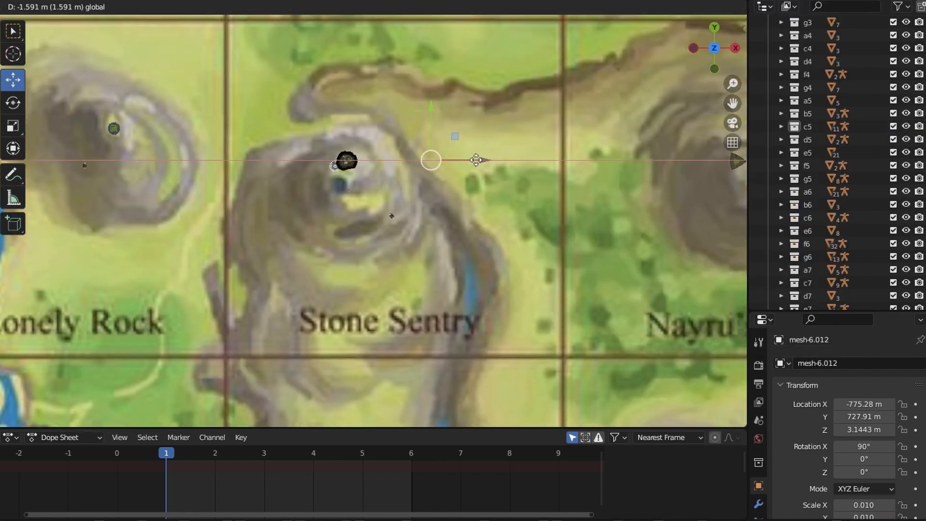
drag(476, 160, 490, 159)
Step: Select the d5 collection's objects and shift them along X on the Nayru's Peak summit
right_click(807, 140)
click(806, 141)
shift+middle_drag(743, 244, 470, 248)
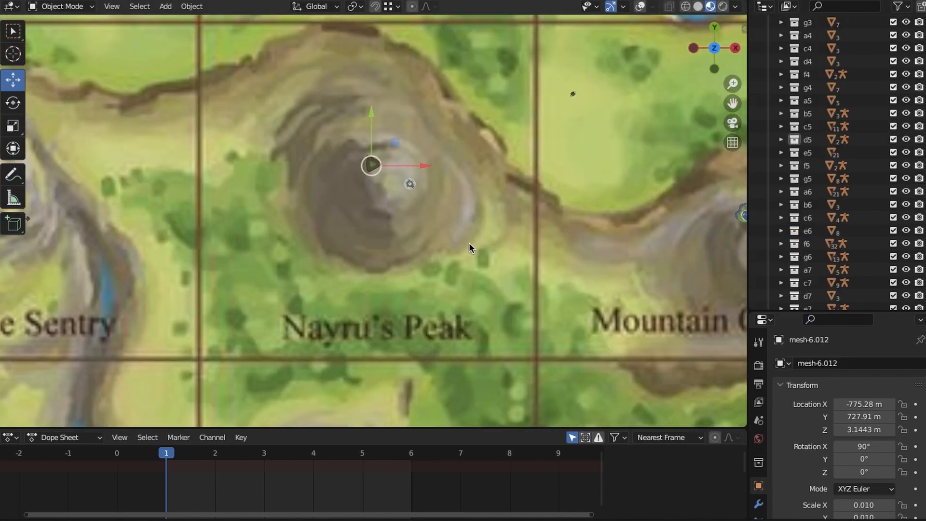
drag(425, 176, 441, 181)
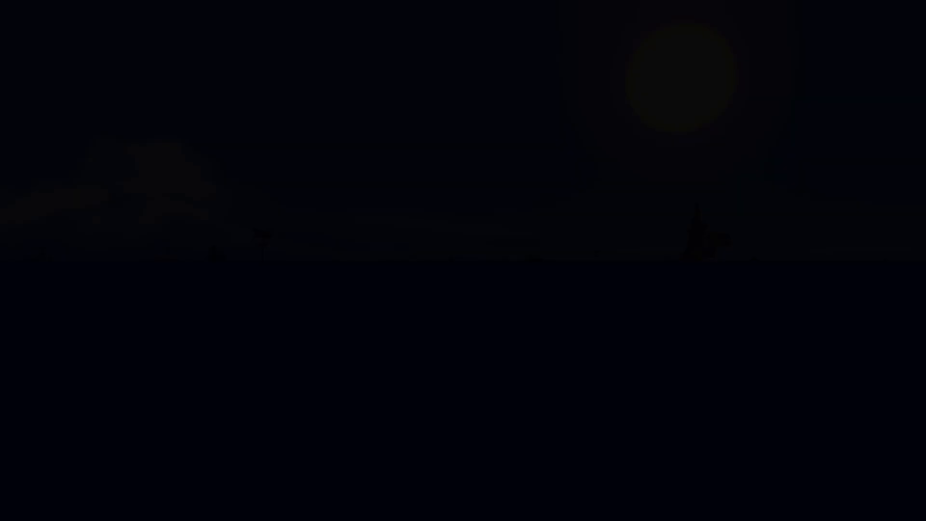